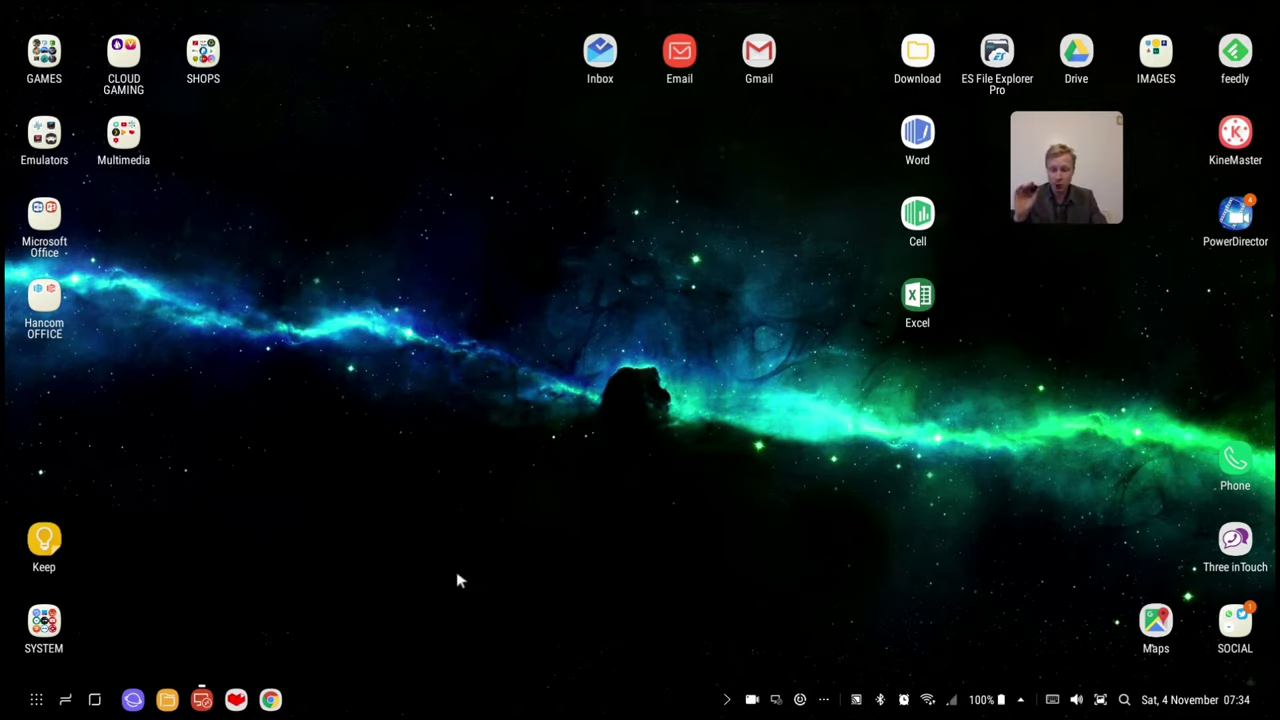
# Show the remote Windows desktop full screen, then open and close the Start menu
pyautogui.click(202, 700)
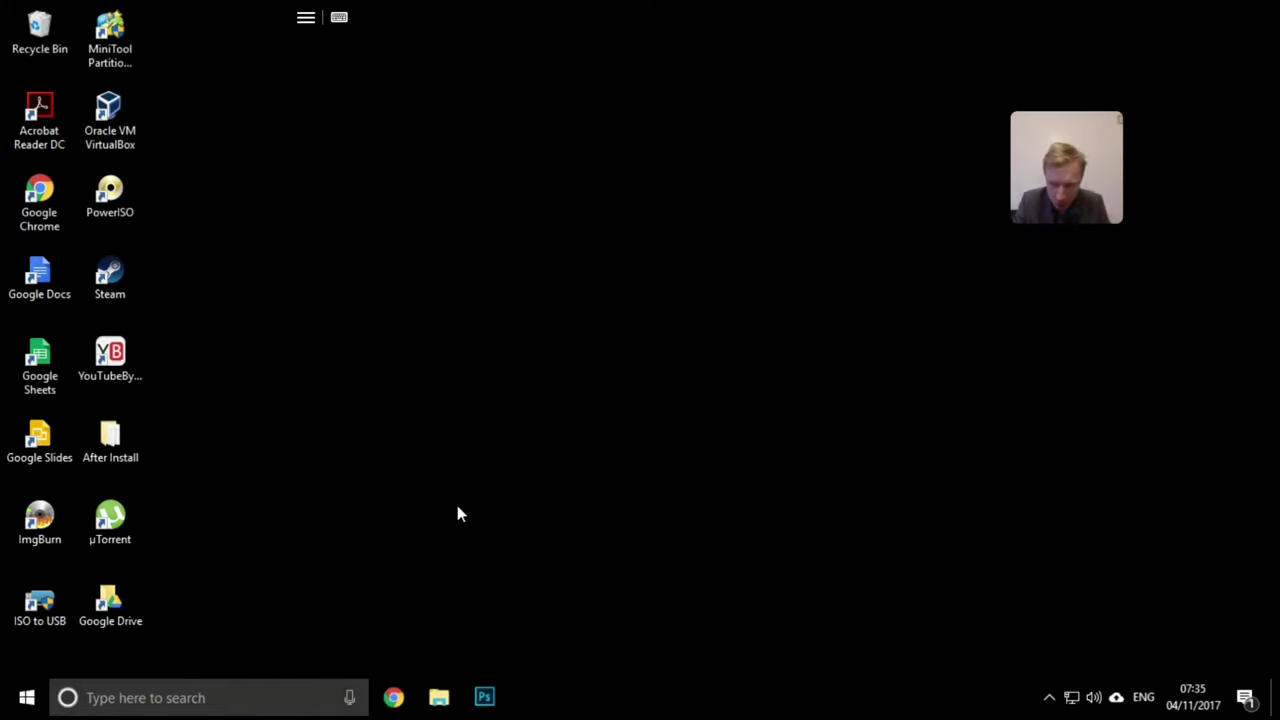
pyautogui.rightClick(591, 277)
pyautogui.click(517, 240)
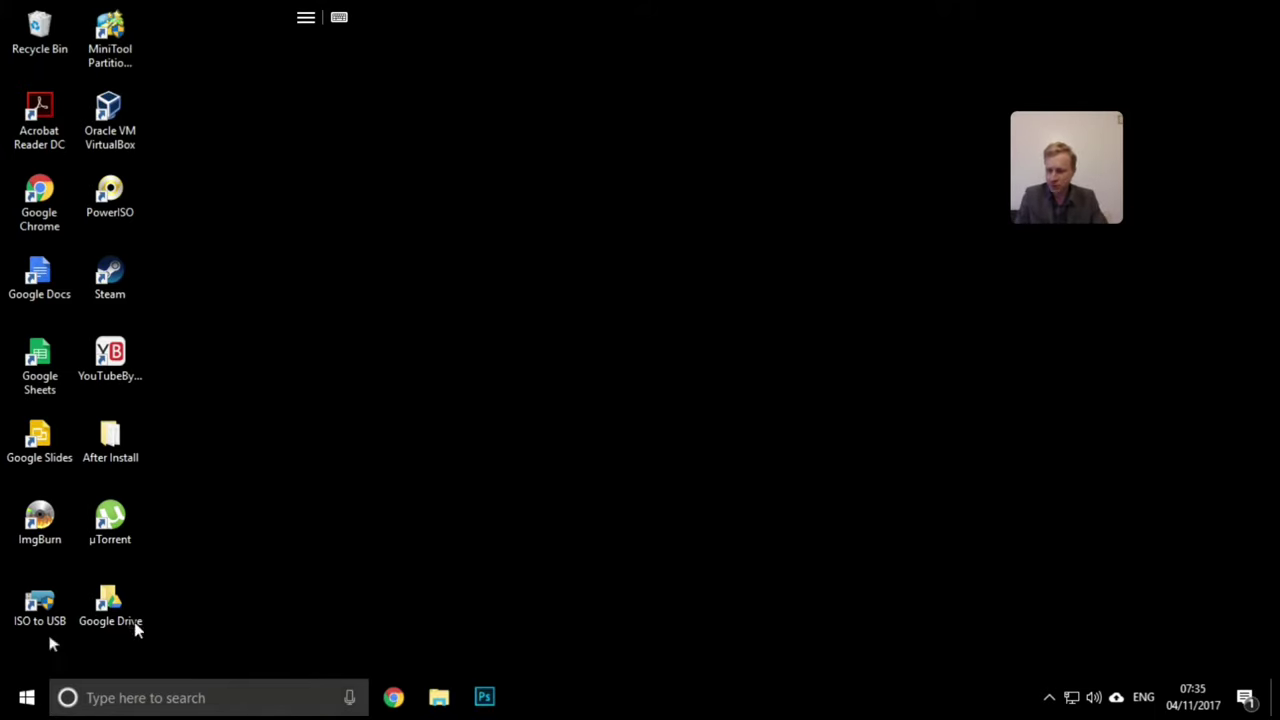
pyautogui.click(14, 708)
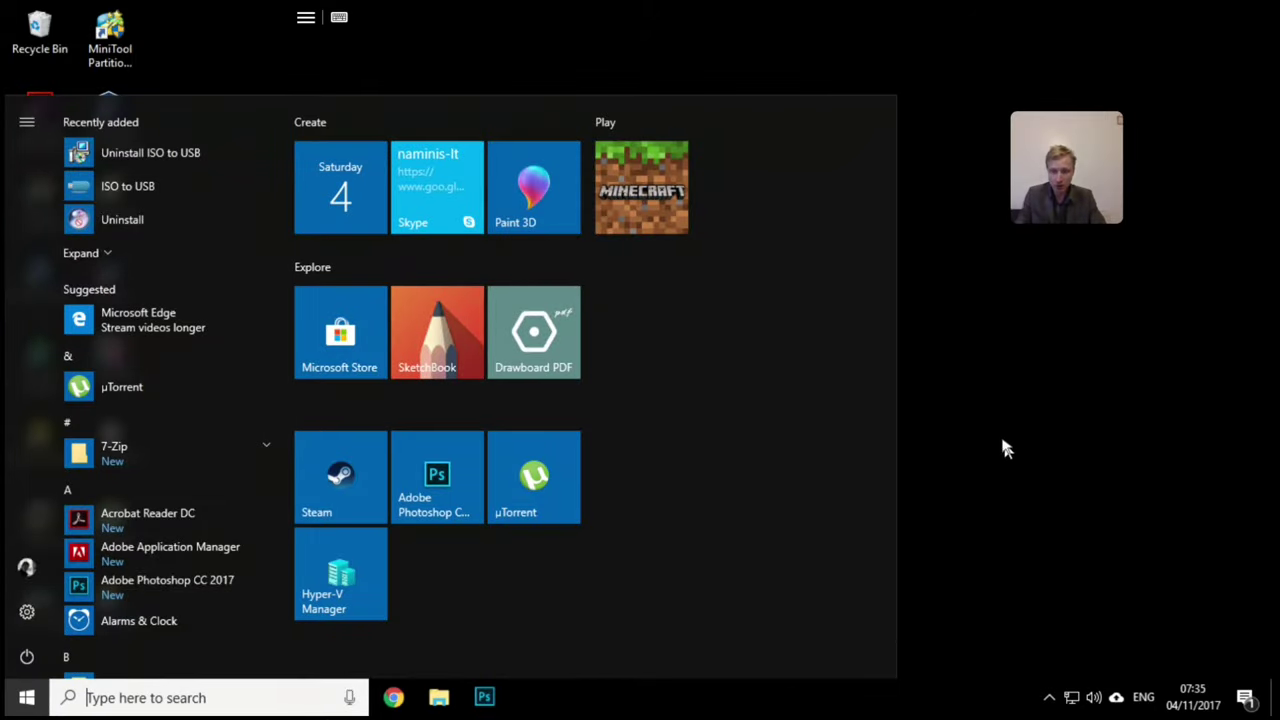
pyautogui.click(1005, 449)
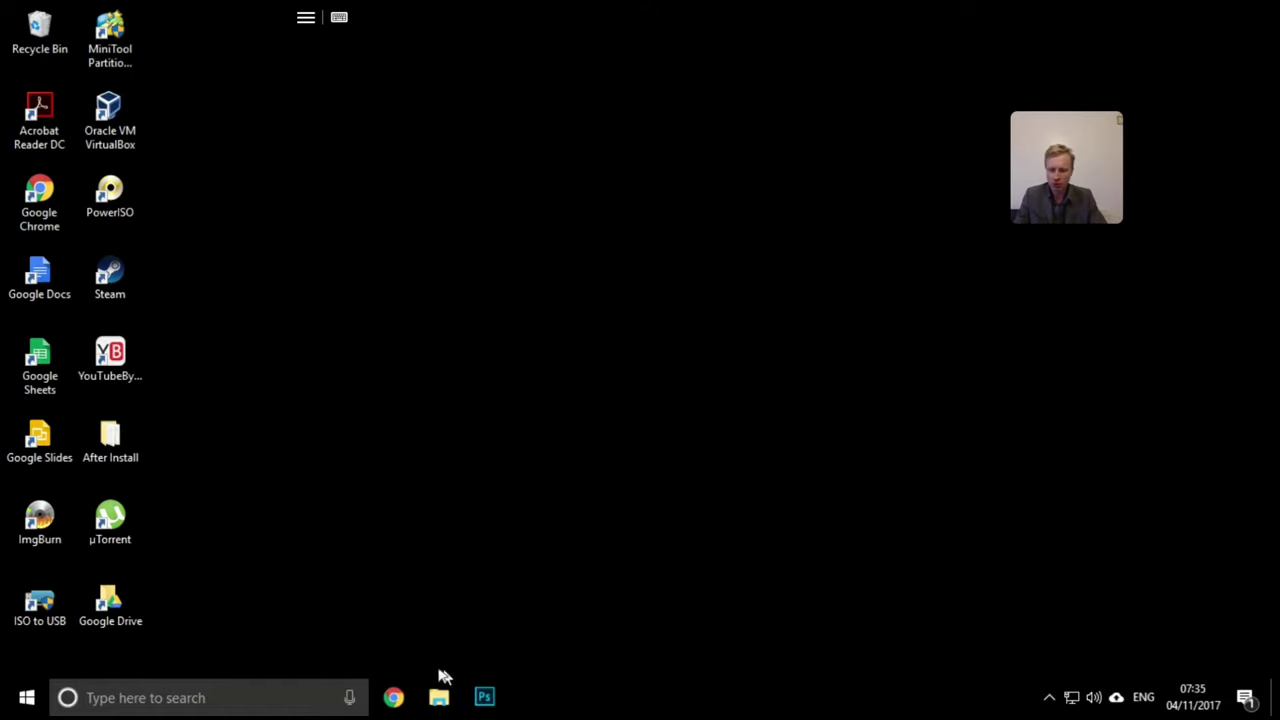
# Search Google for teamviewer in Chrome and open the official TeamViewer website
pyautogui.click(394, 698)
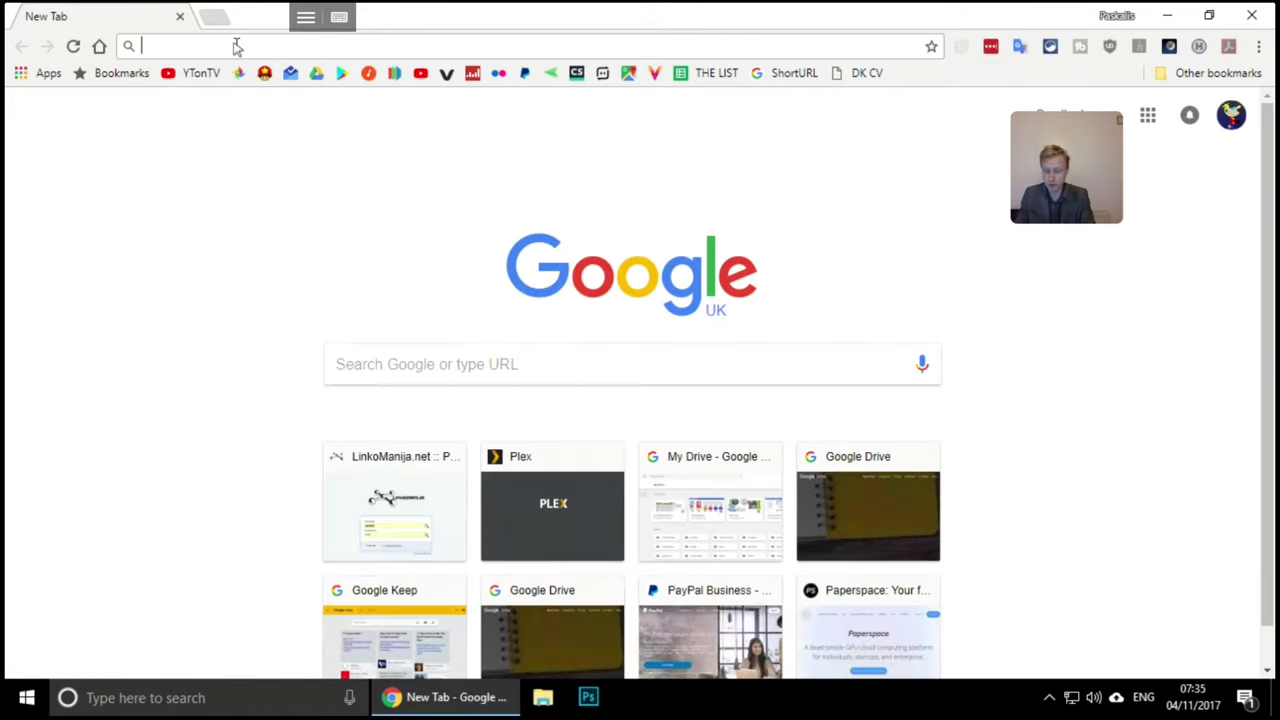
pyautogui.write('teamvie')
pyautogui.click(218, 80)
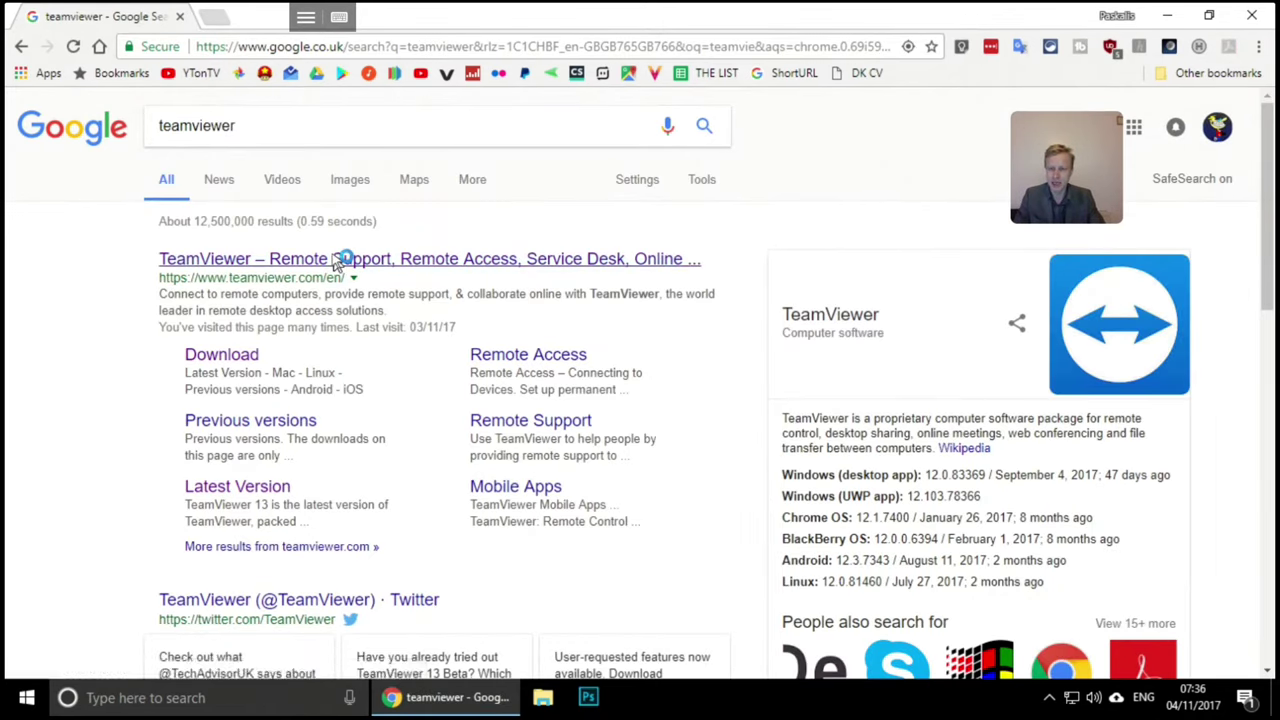
pyautogui.click(340, 260)
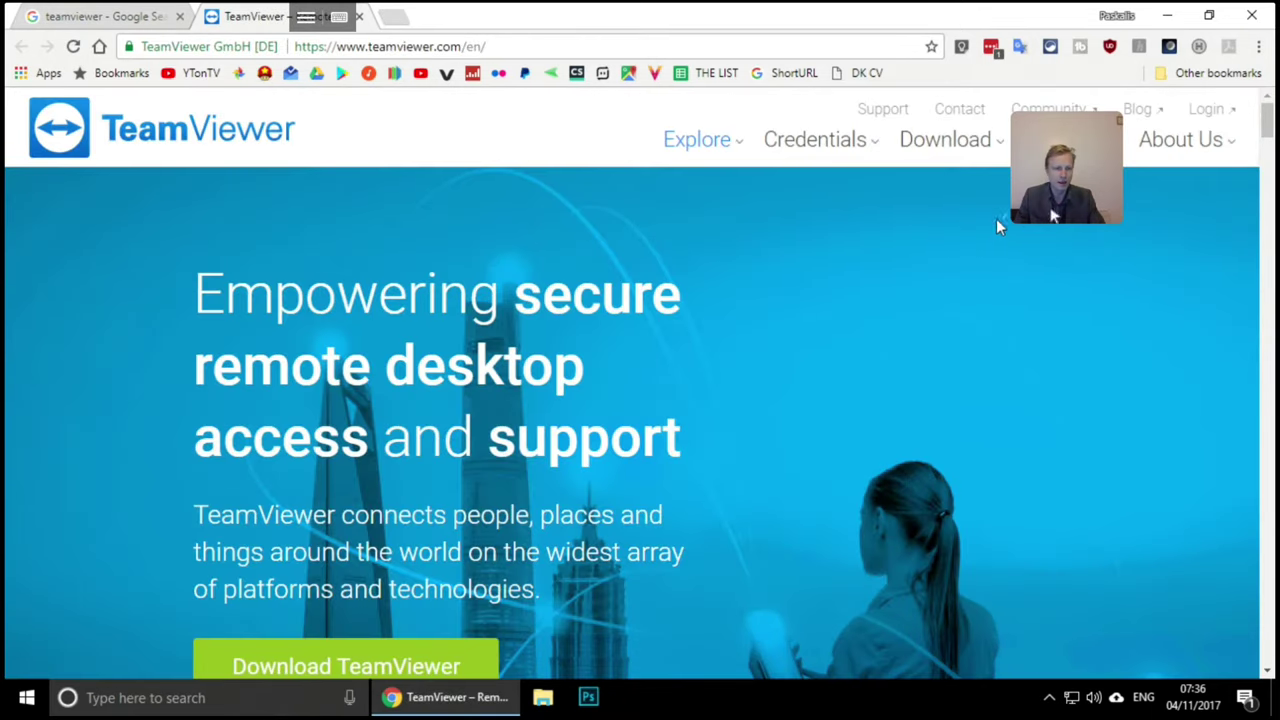
# Go to the TeamViewer download page and pick the Windows version
pyautogui.moveTo(988, 149)
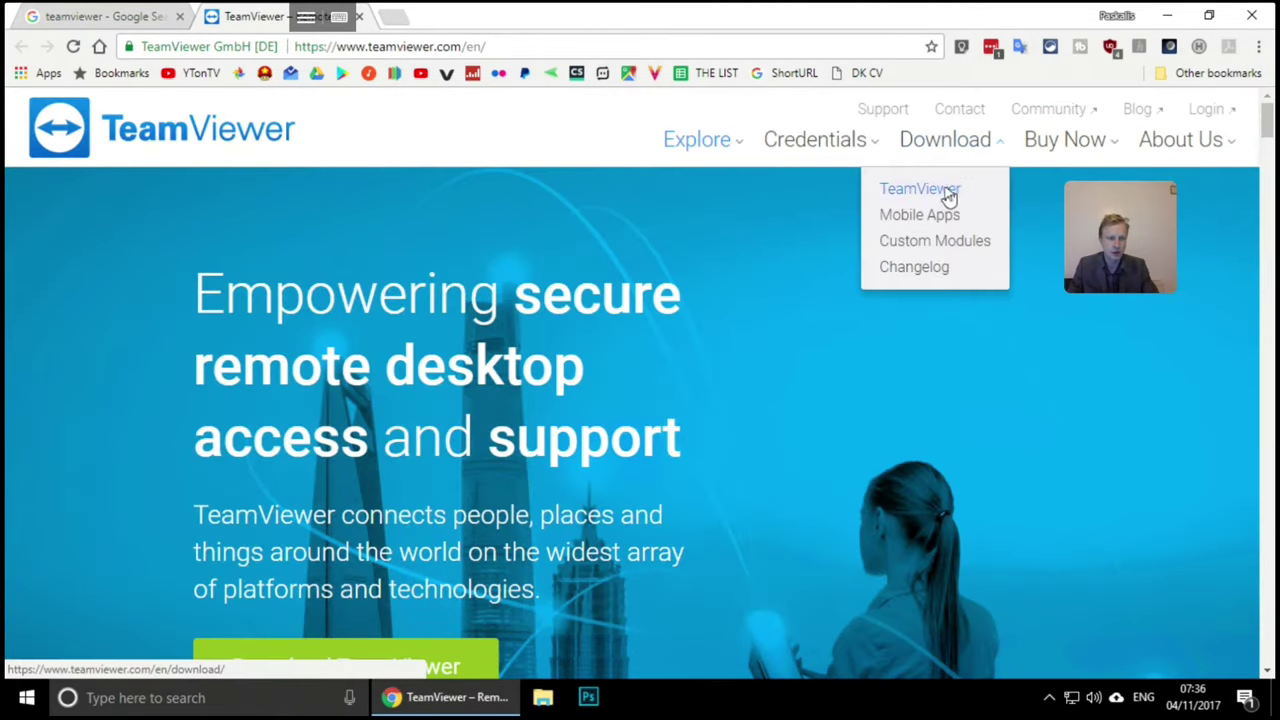
pyautogui.click(944, 193)
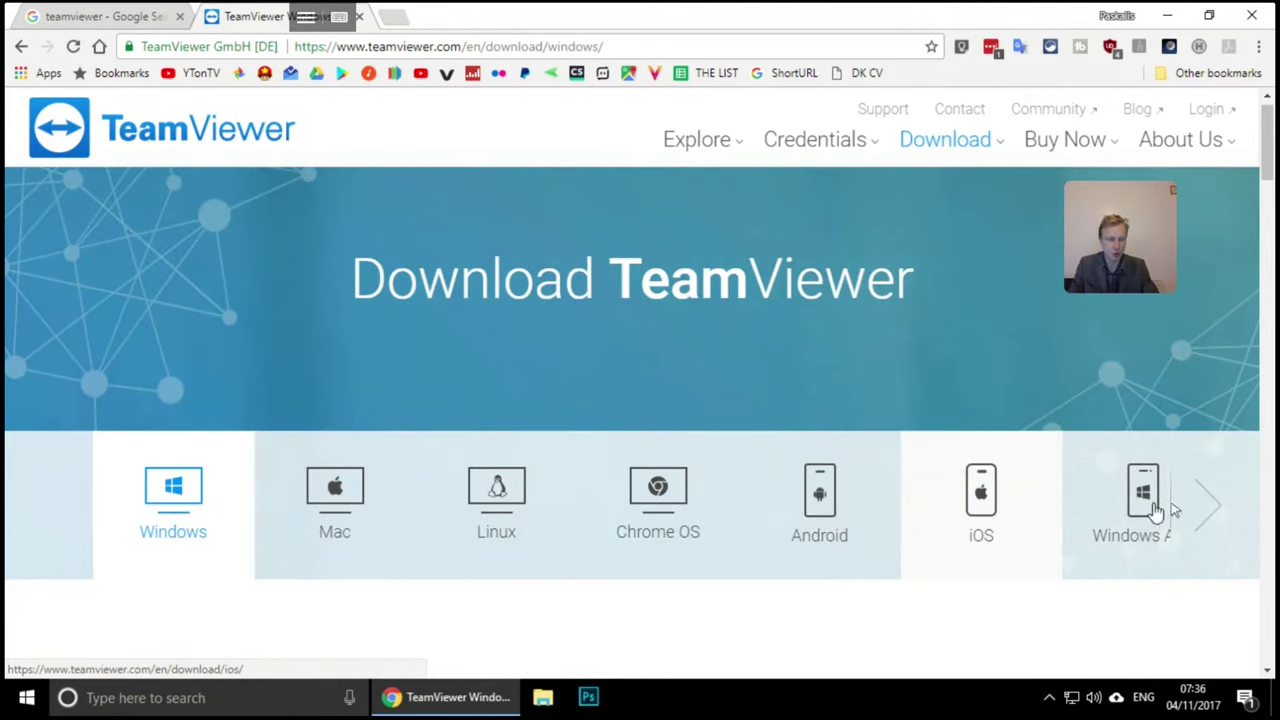
pyautogui.click(1217, 506)
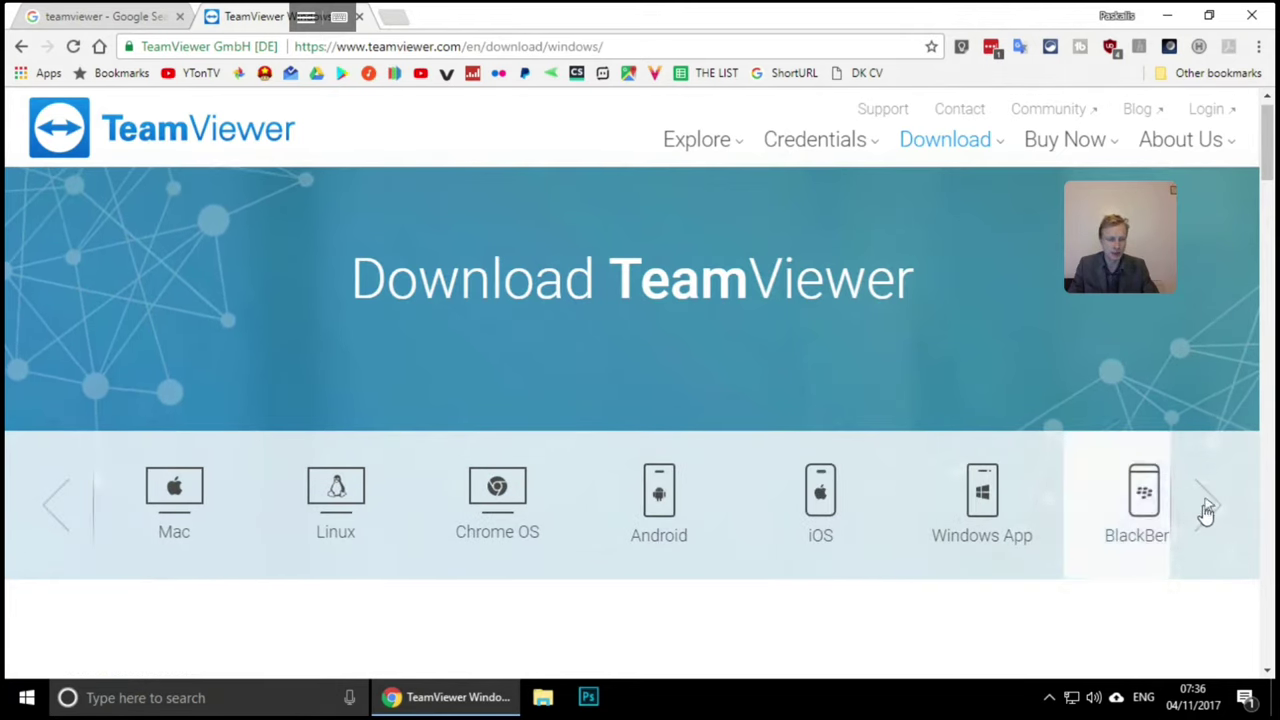
pyautogui.click(1203, 510)
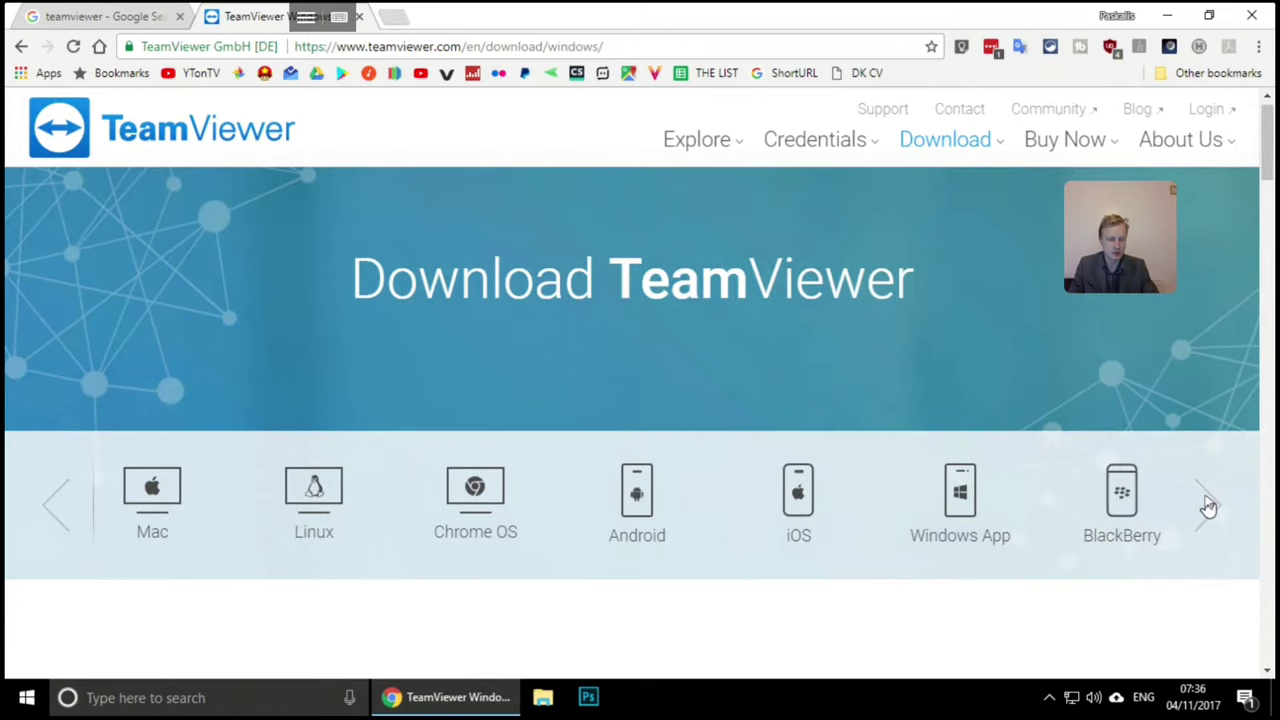
pyautogui.click(69, 522)
pyautogui.click(122, 526)
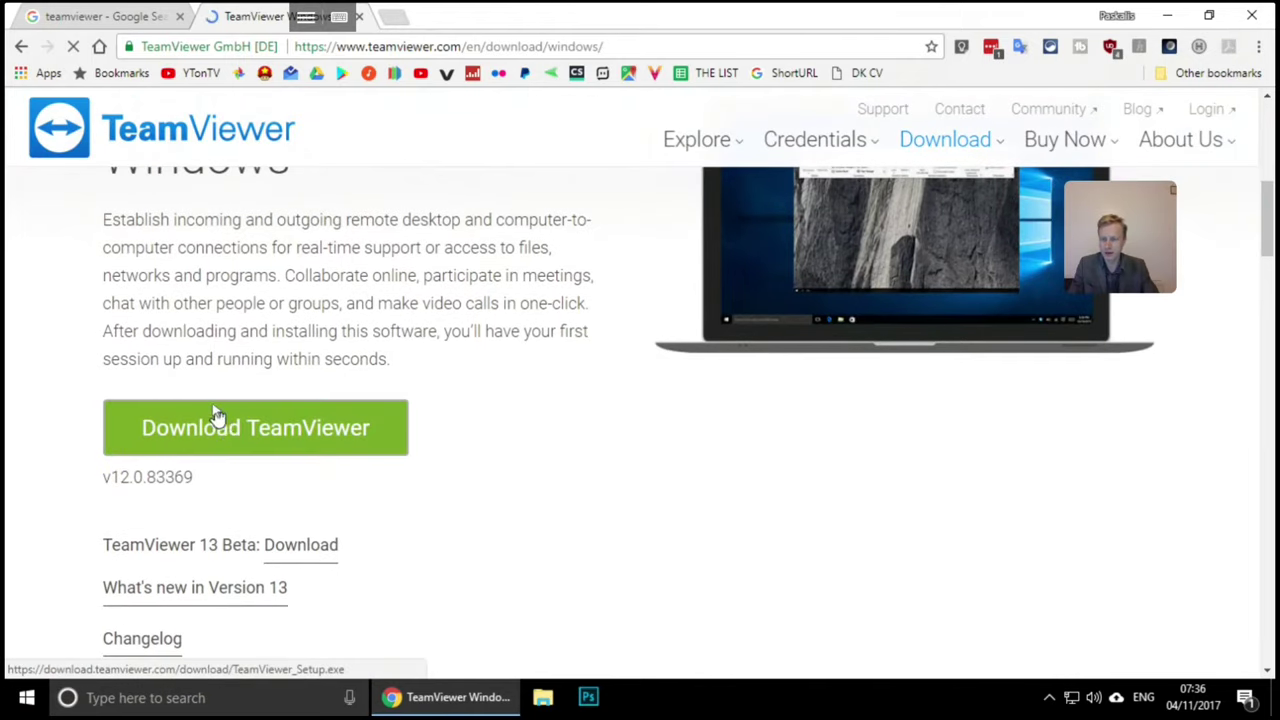
# Save TeamViewer_Setup.exe over the existing copy in Torrent Watch and run the installer
pyautogui.click(271, 438)
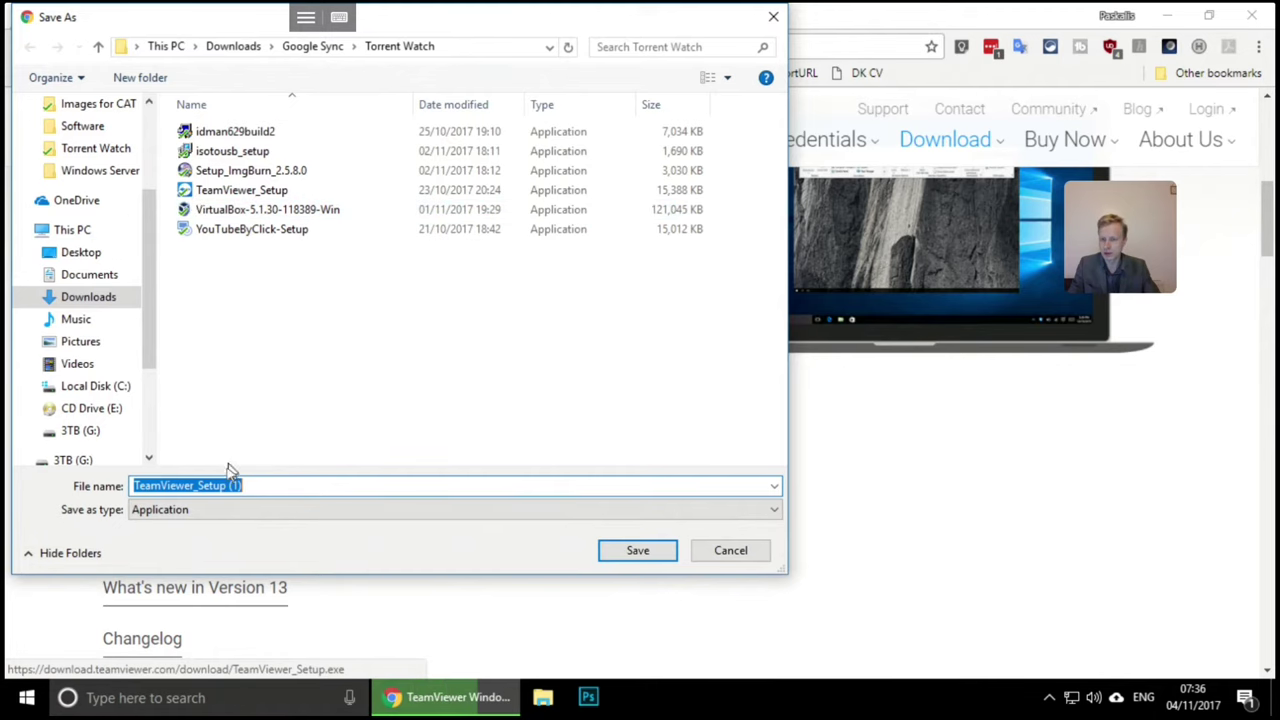
pyautogui.click(271, 191)
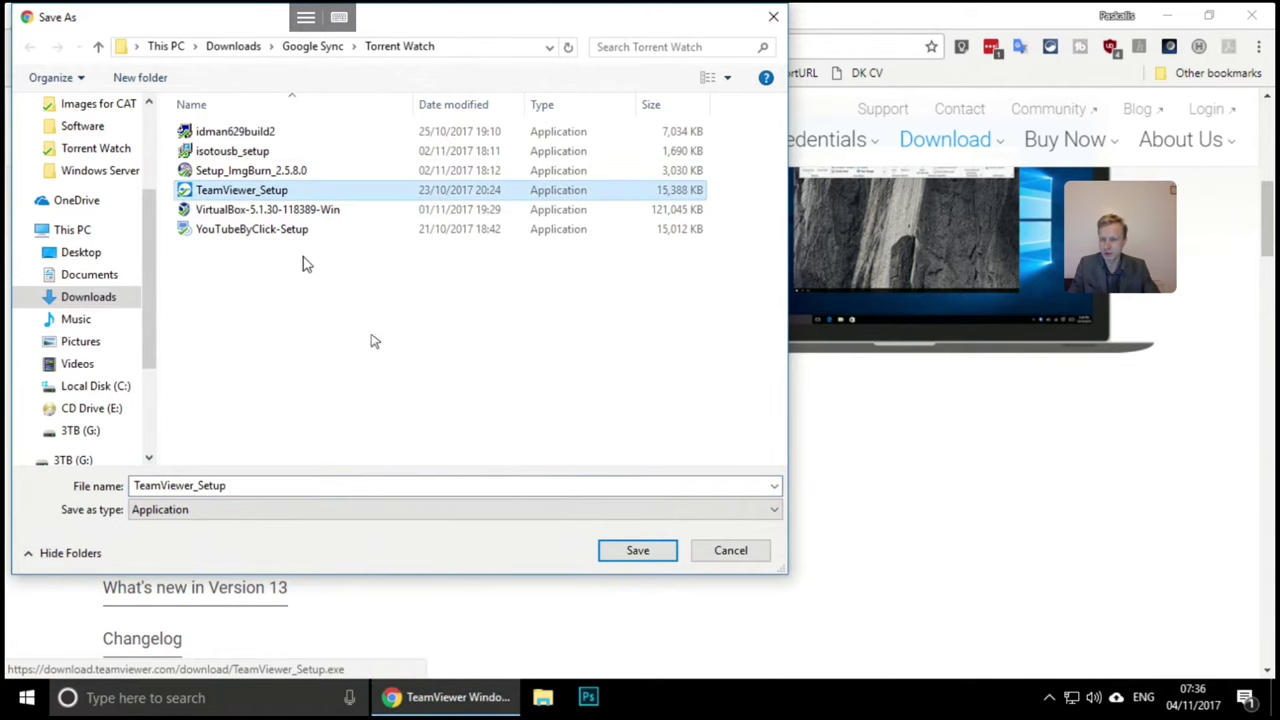
pyautogui.click(658, 560)
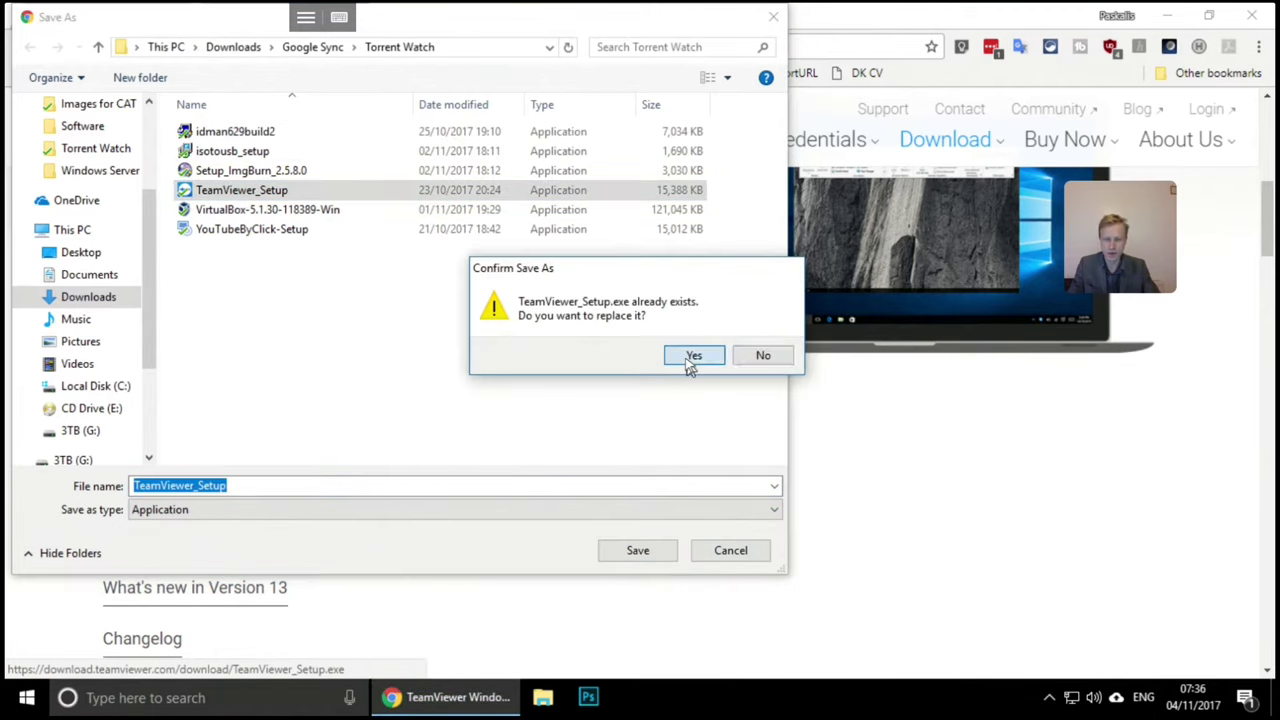
pyautogui.click(690, 362)
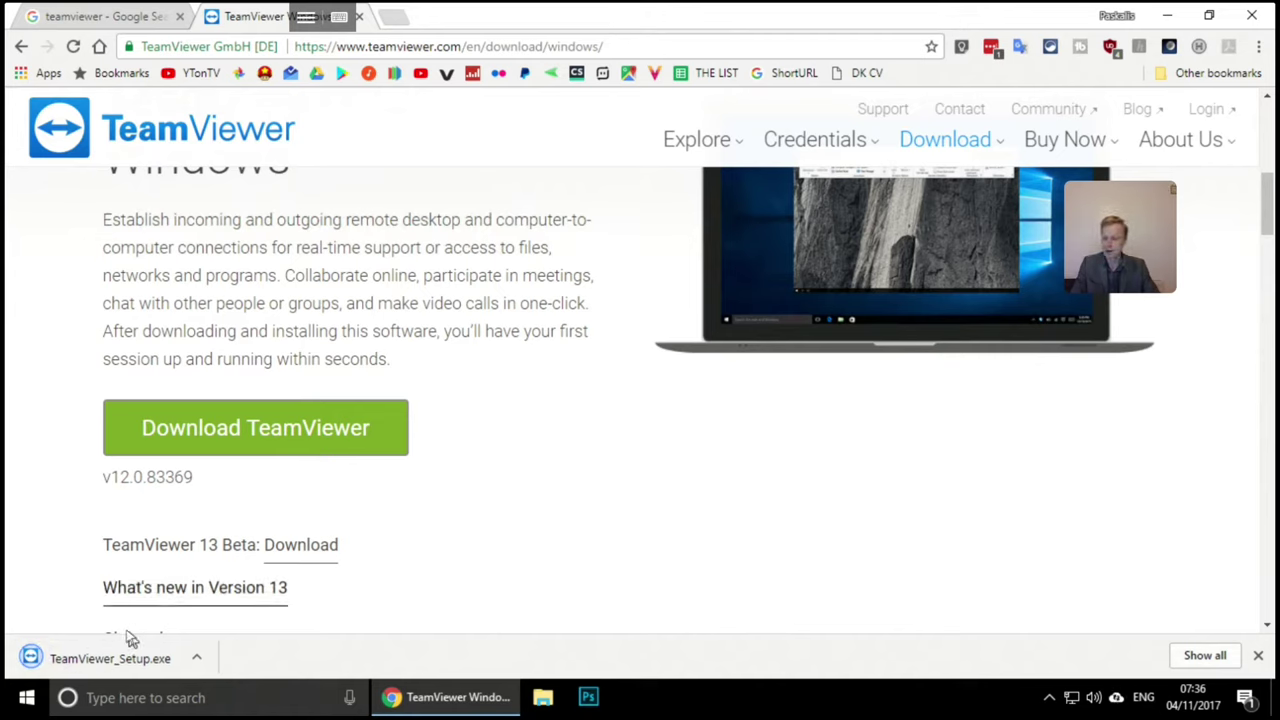
pyautogui.click(105, 662)
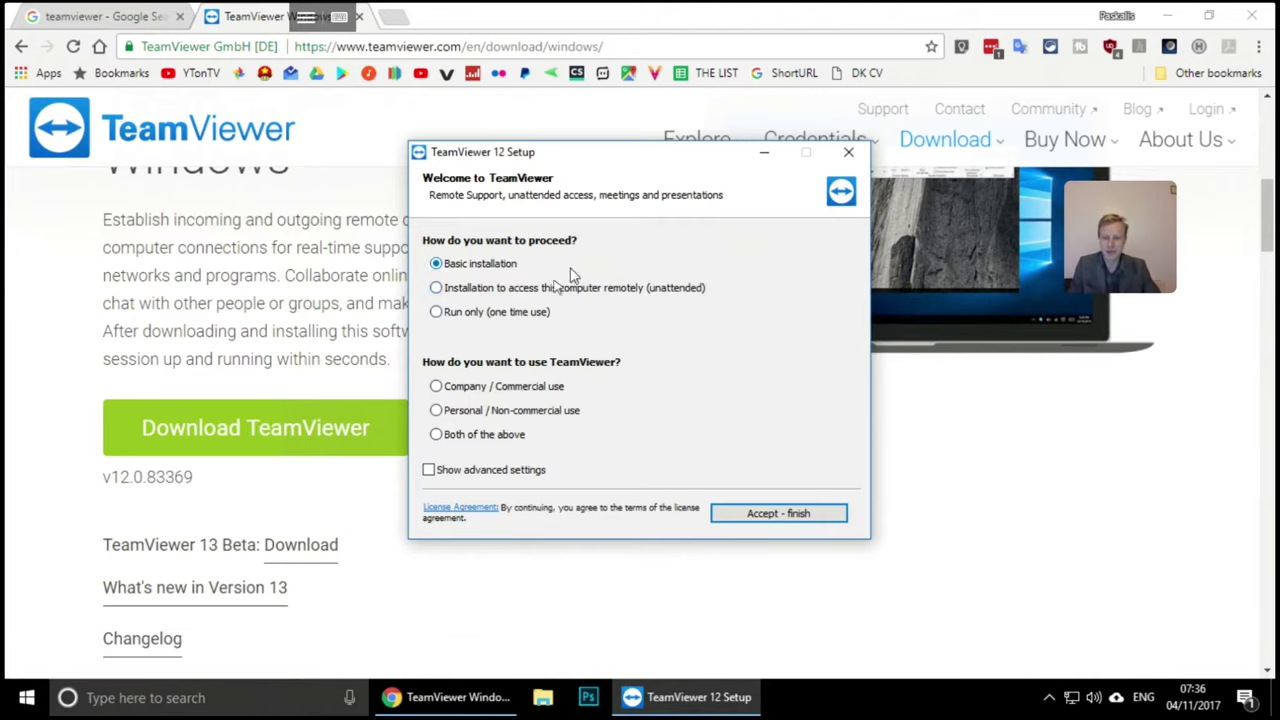
# Choose unattended installation, Personal / Non-commercial use and advanced settings, then accept the licence
pyautogui.click(493, 291)
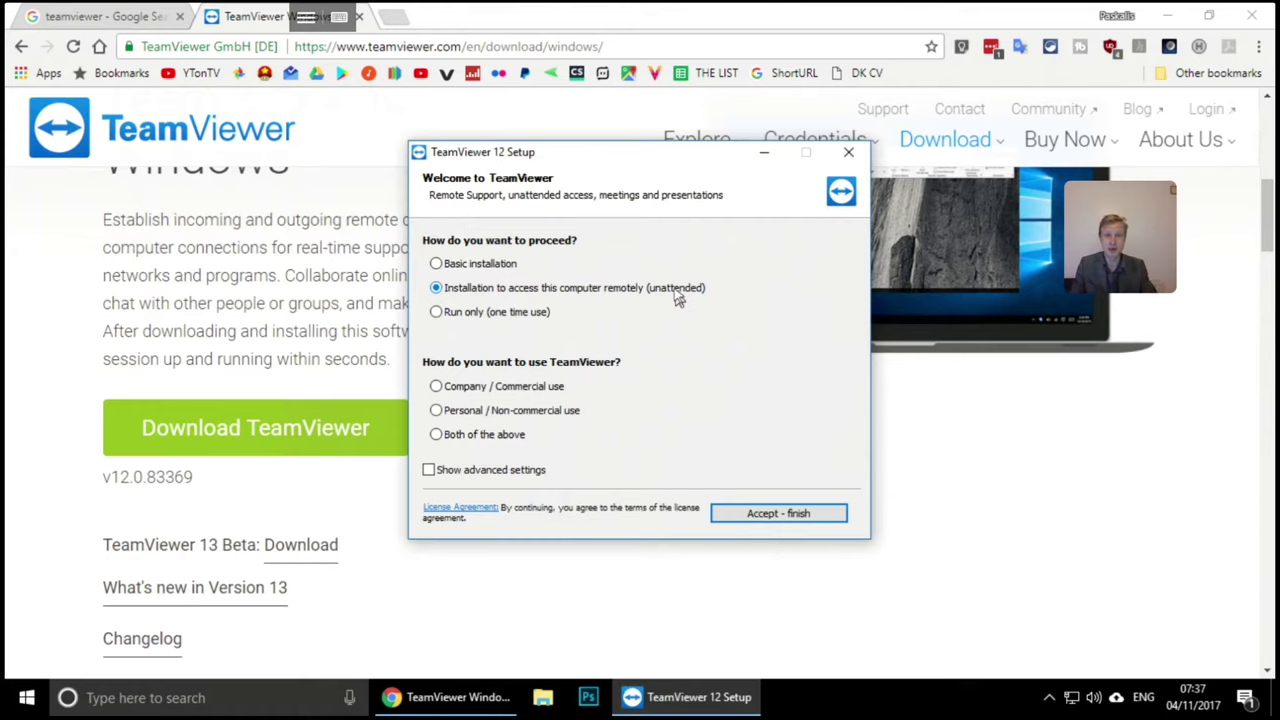
pyautogui.click(489, 266)
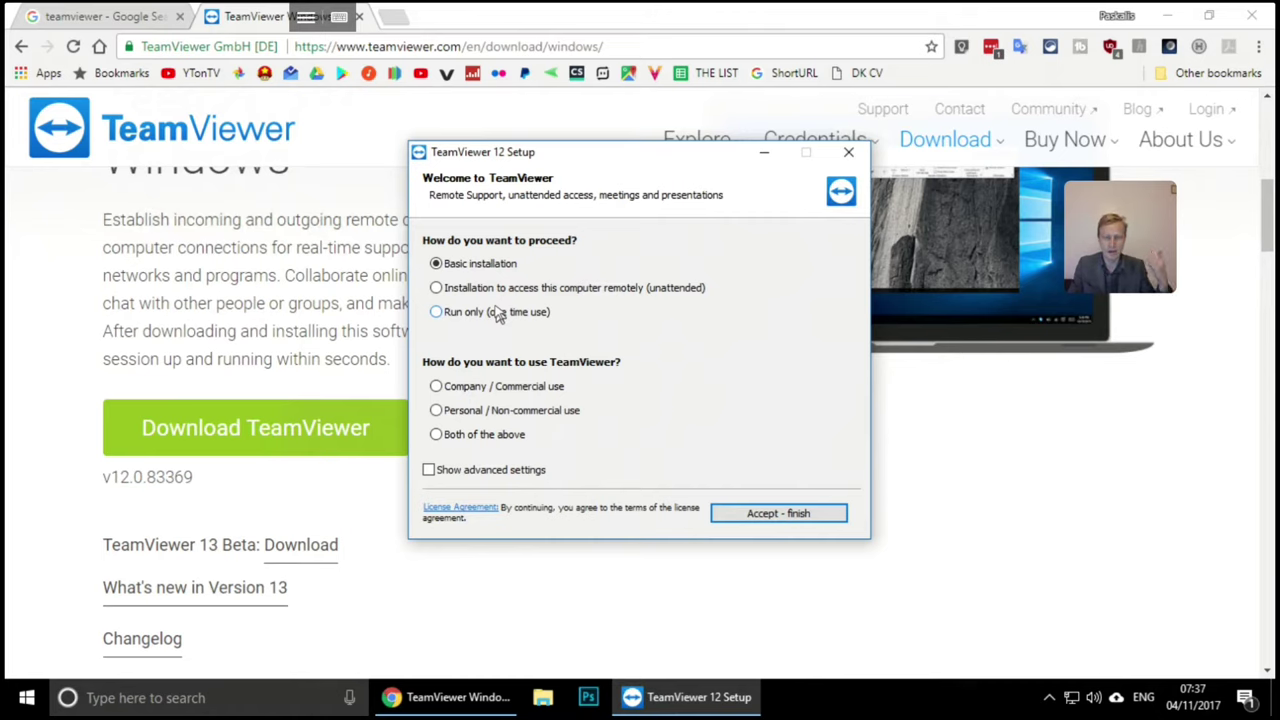
pyautogui.click(485, 289)
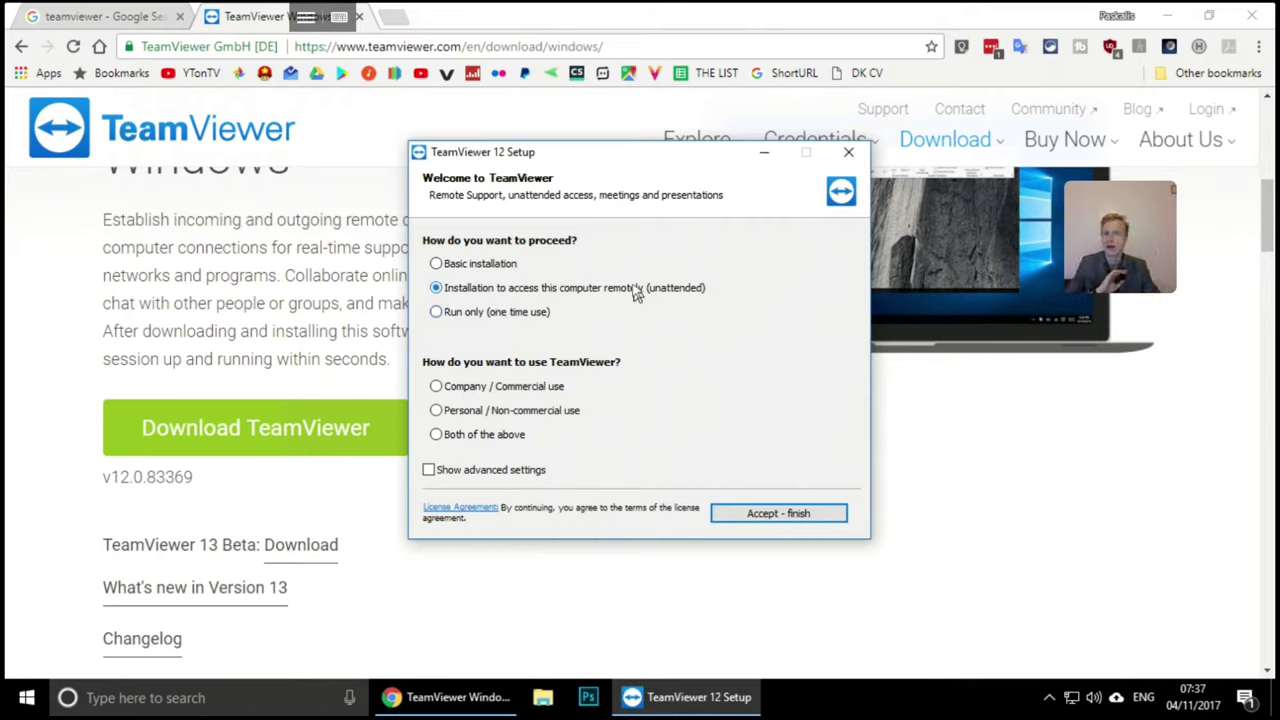
pyautogui.click(445, 412)
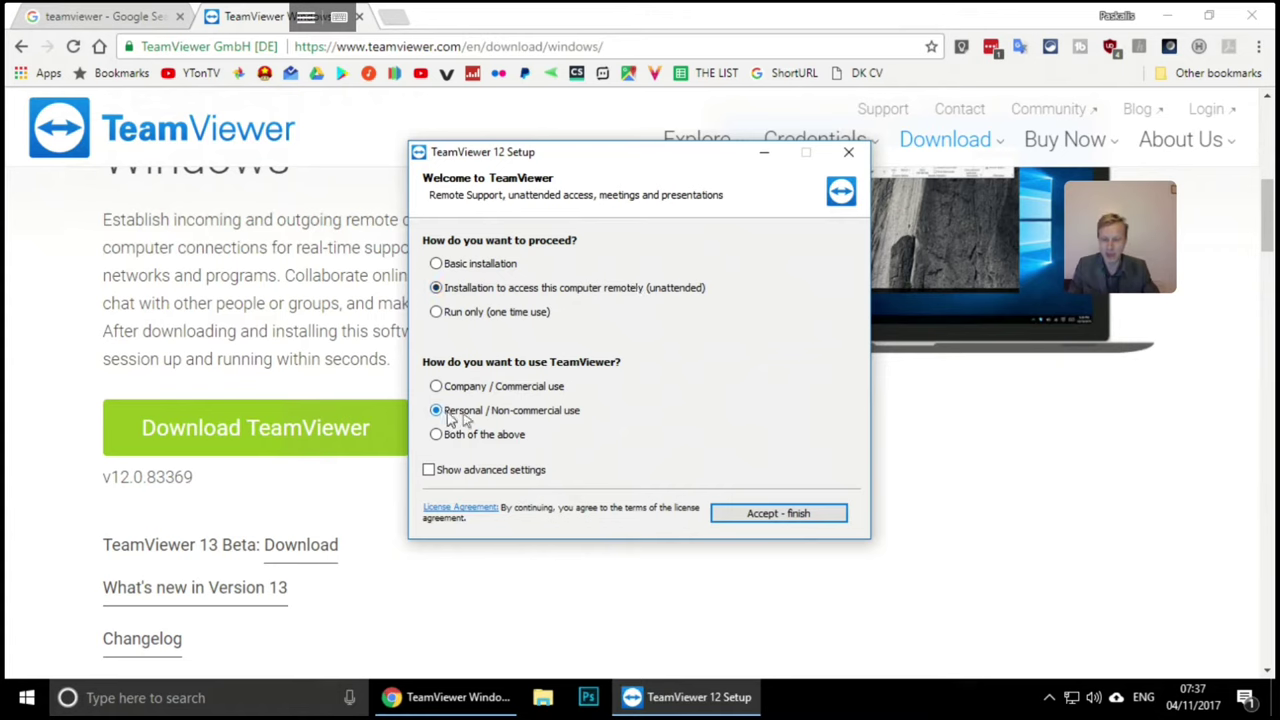
pyautogui.click(430, 472)
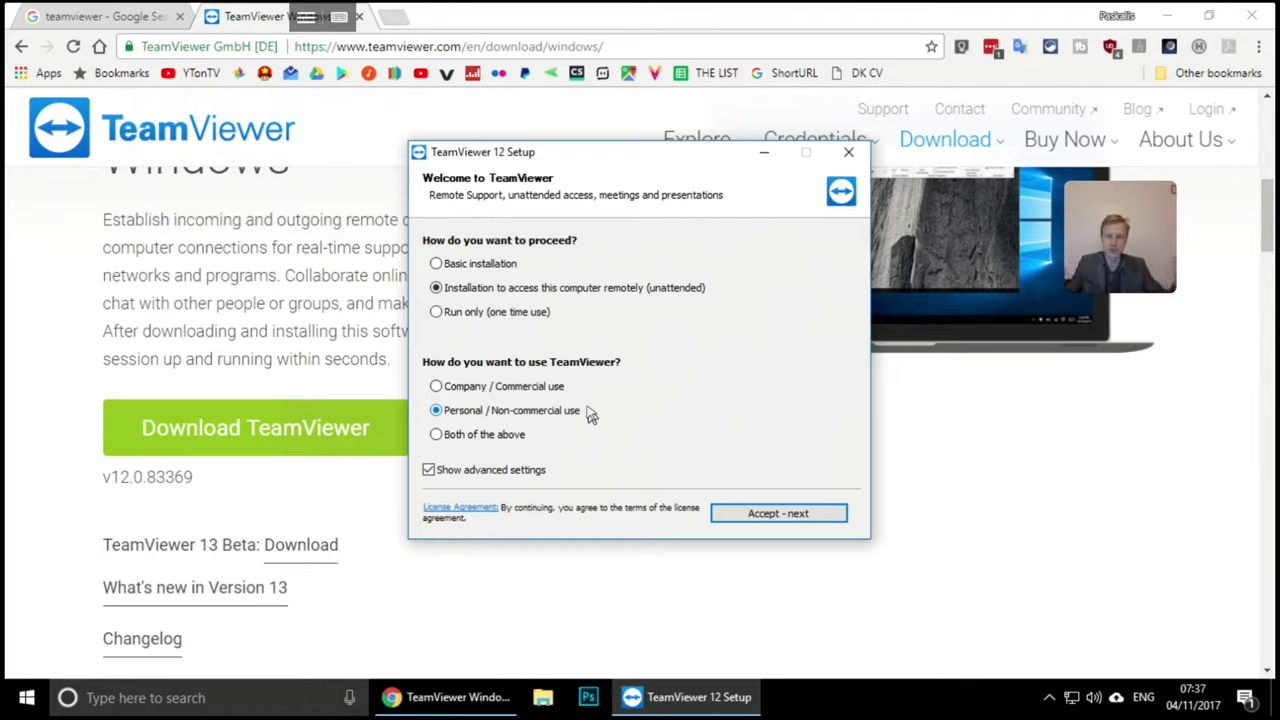
pyautogui.click(777, 516)
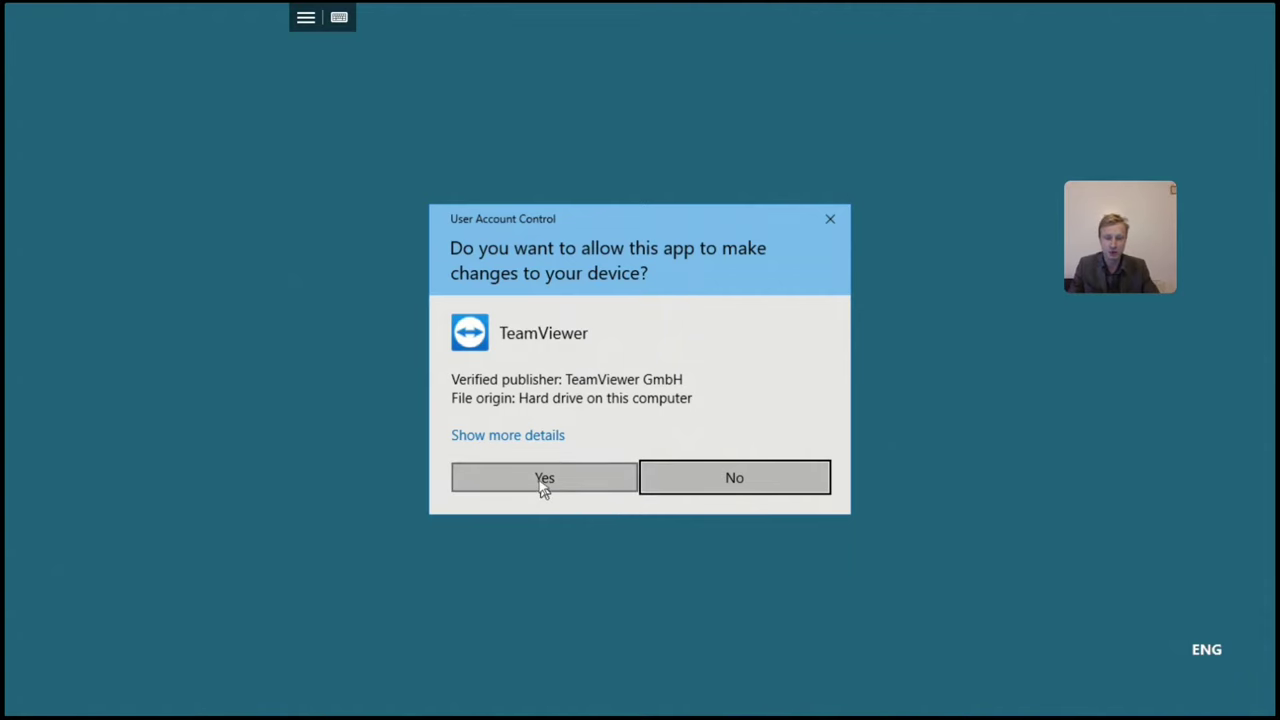
# Allow the installer through User Account Control and finish installing with default advanced settings
pyautogui.click(544, 484)
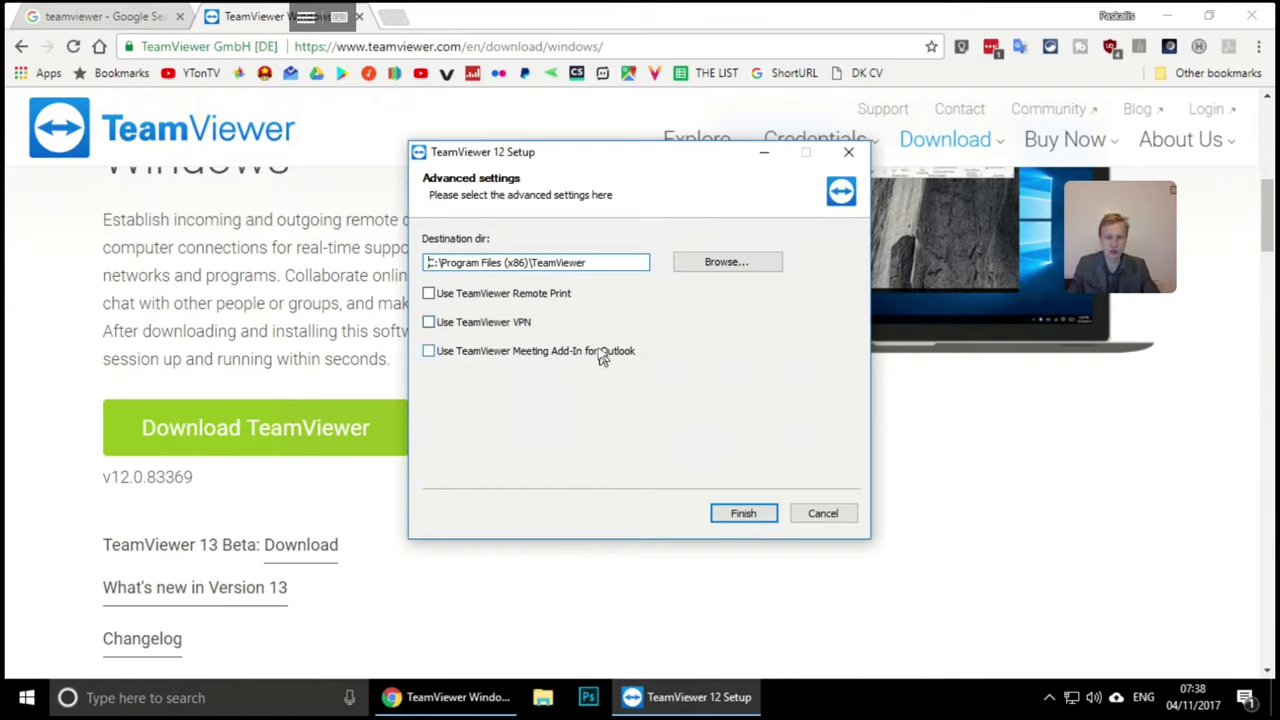
pyautogui.click(742, 514)
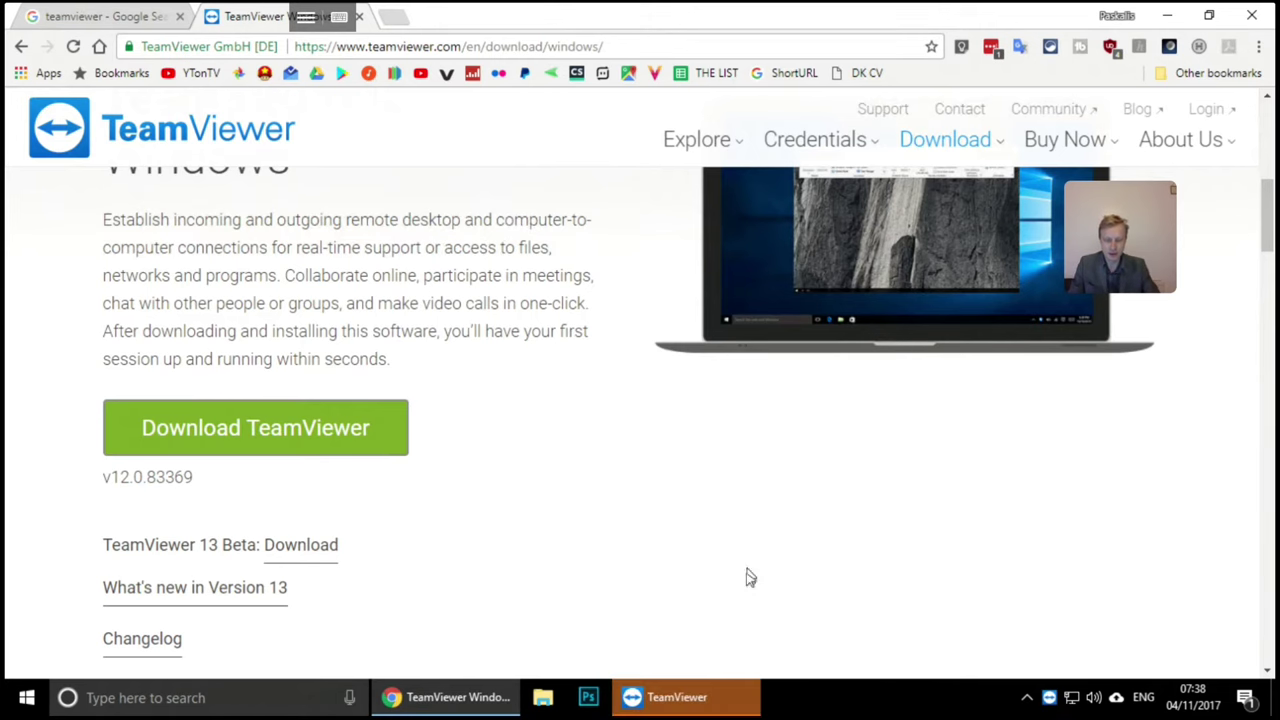
# Keep MRPSERVER as the computer name and enter and confirm a personal unattended-access password
pyautogui.click(700, 697)
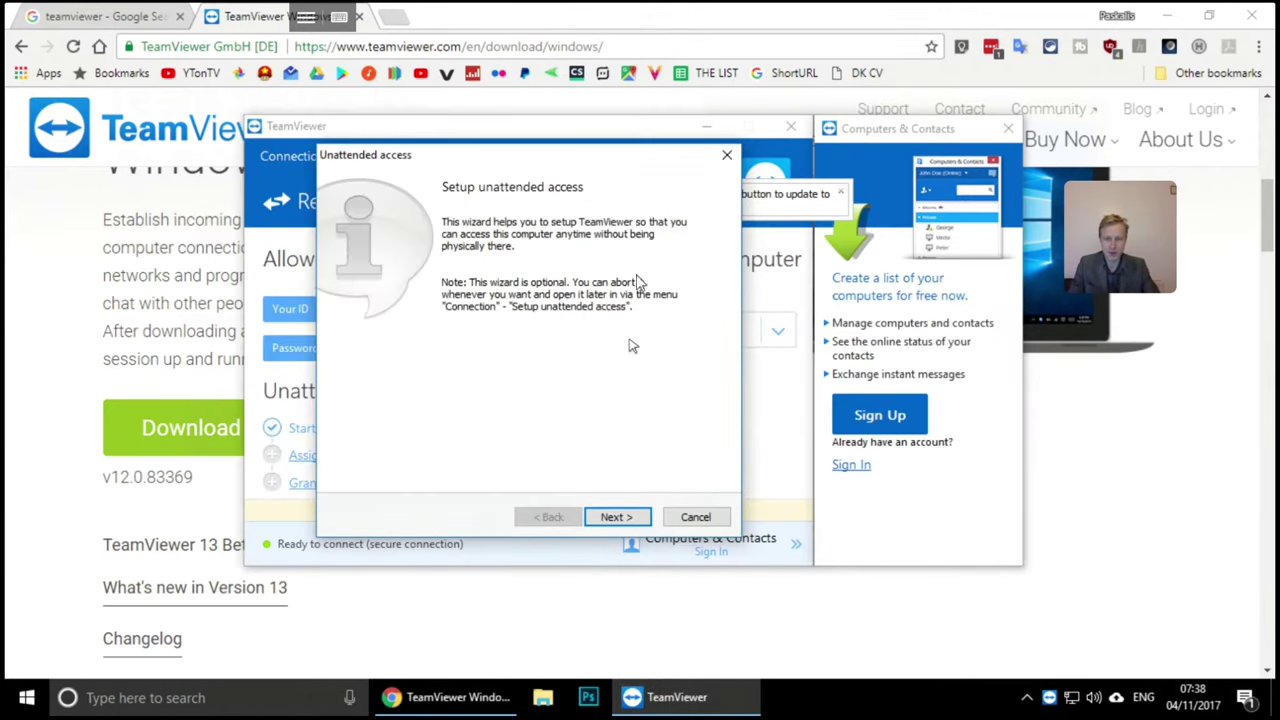
pyautogui.click(618, 517)
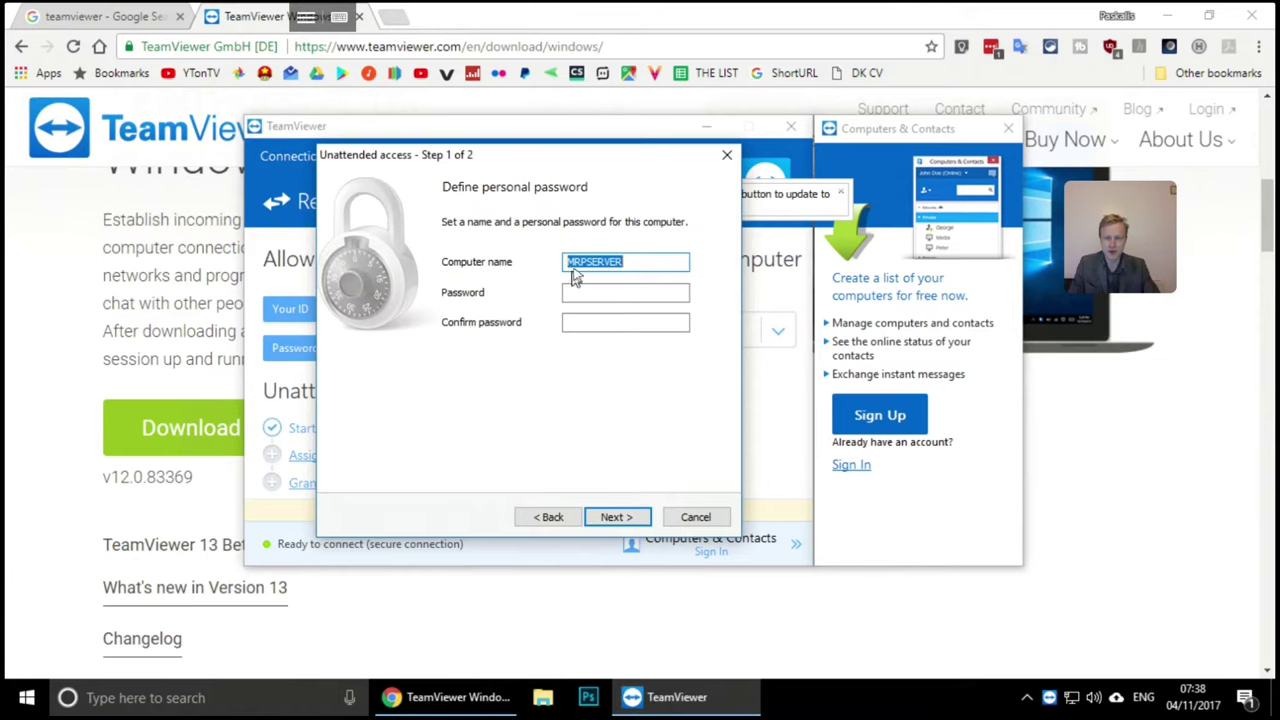
pyautogui.click(638, 262)
pyautogui.click(600, 298)
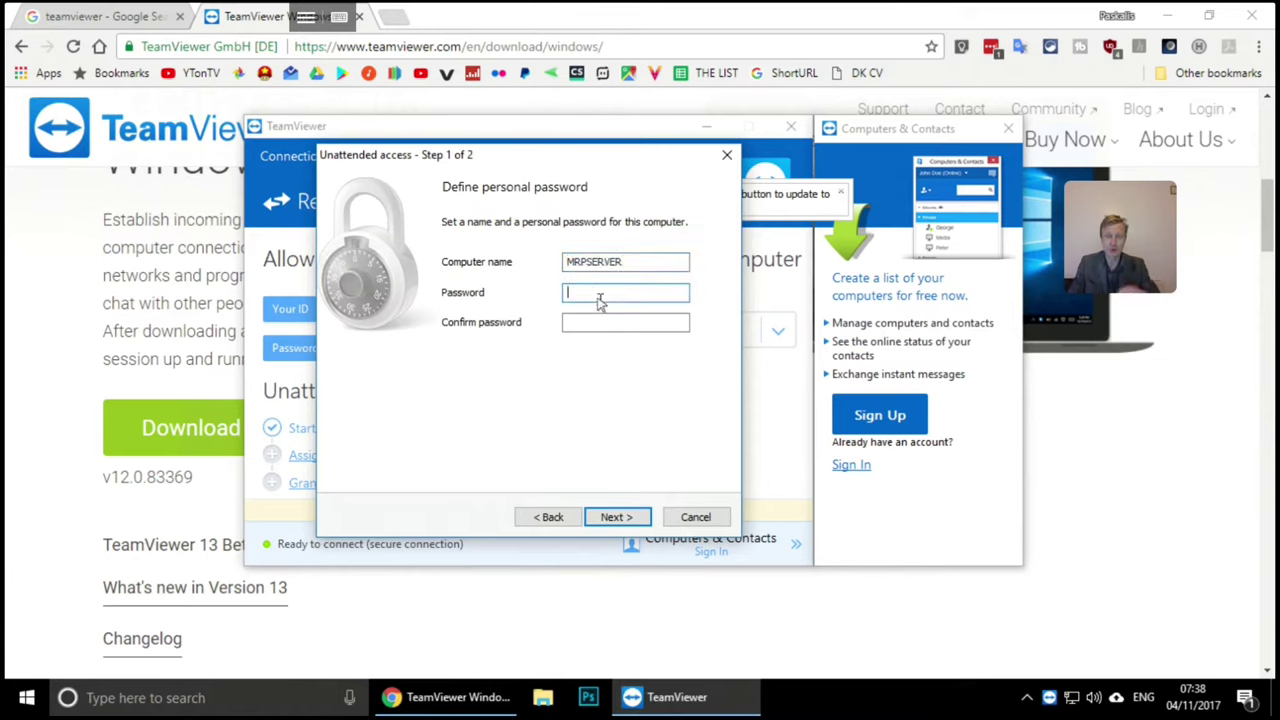
pyautogui.write('••••••••••••••')
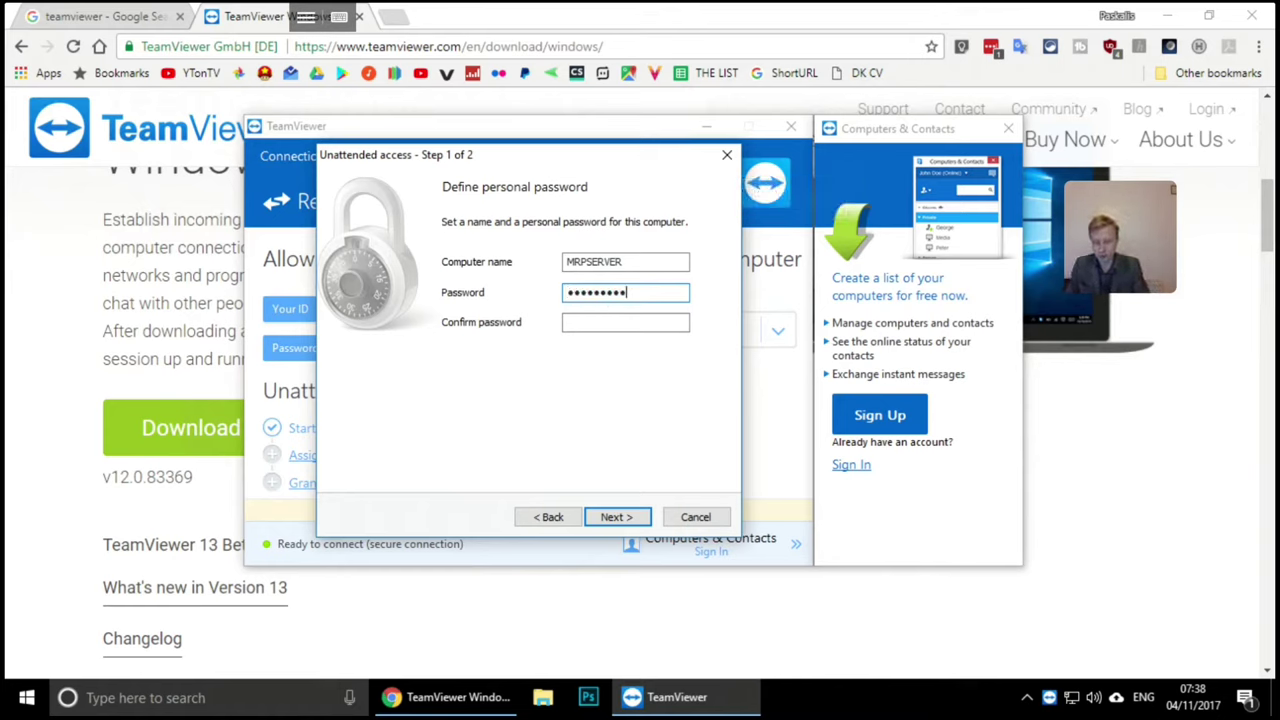
pyautogui.click(625, 322)
pyautogui.write('••••••••••••••')
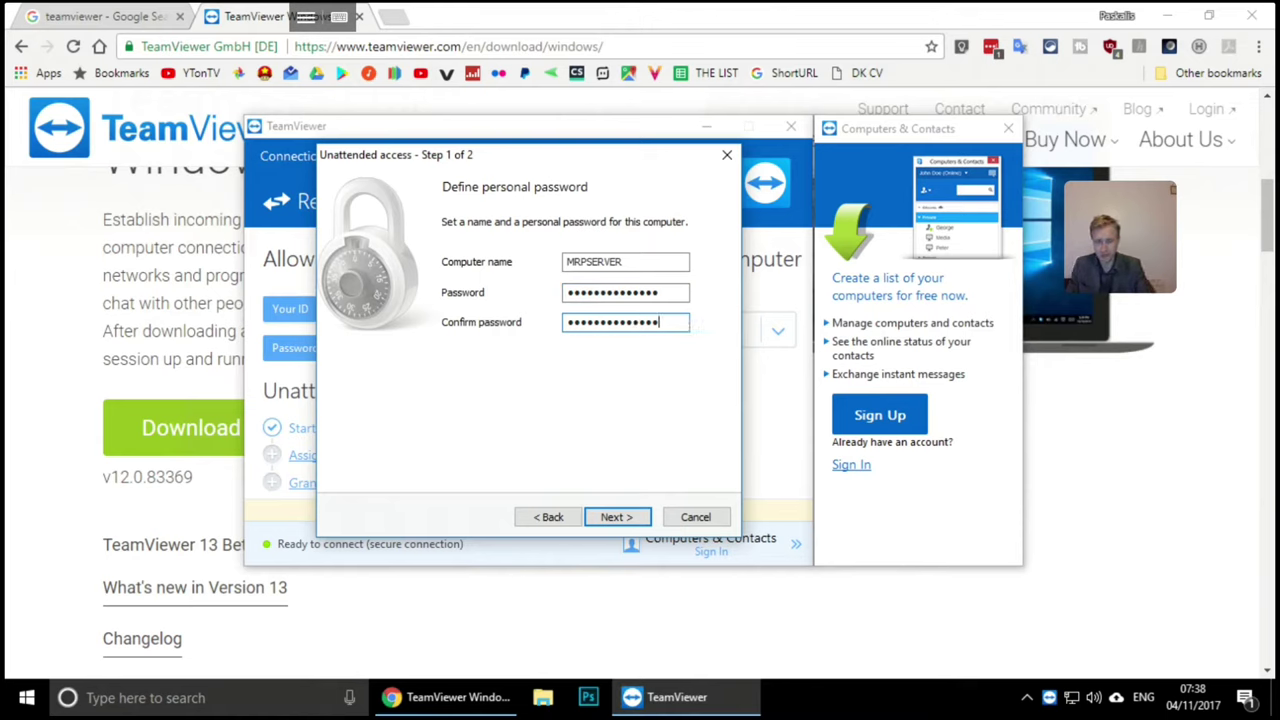
# Choose the existing TeamViewer account option, type the account password, and bring Chrome forward
pyautogui.click(616, 518)
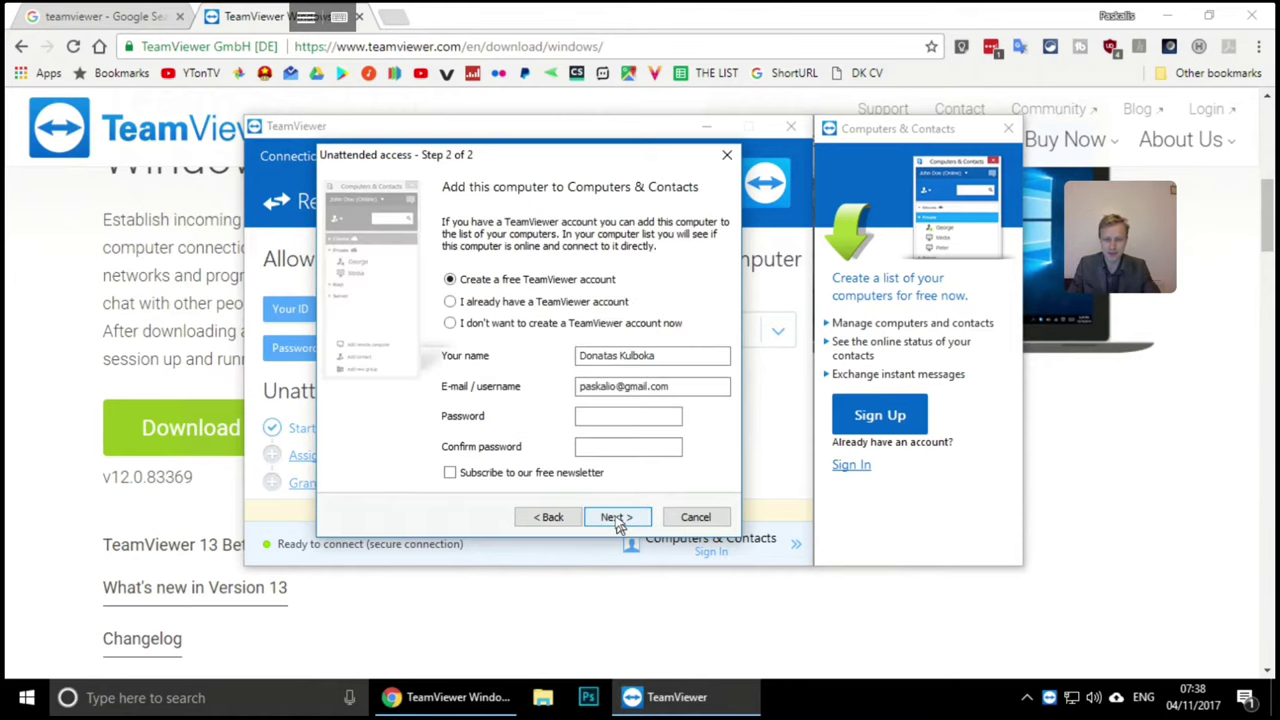
pyautogui.click(514, 304)
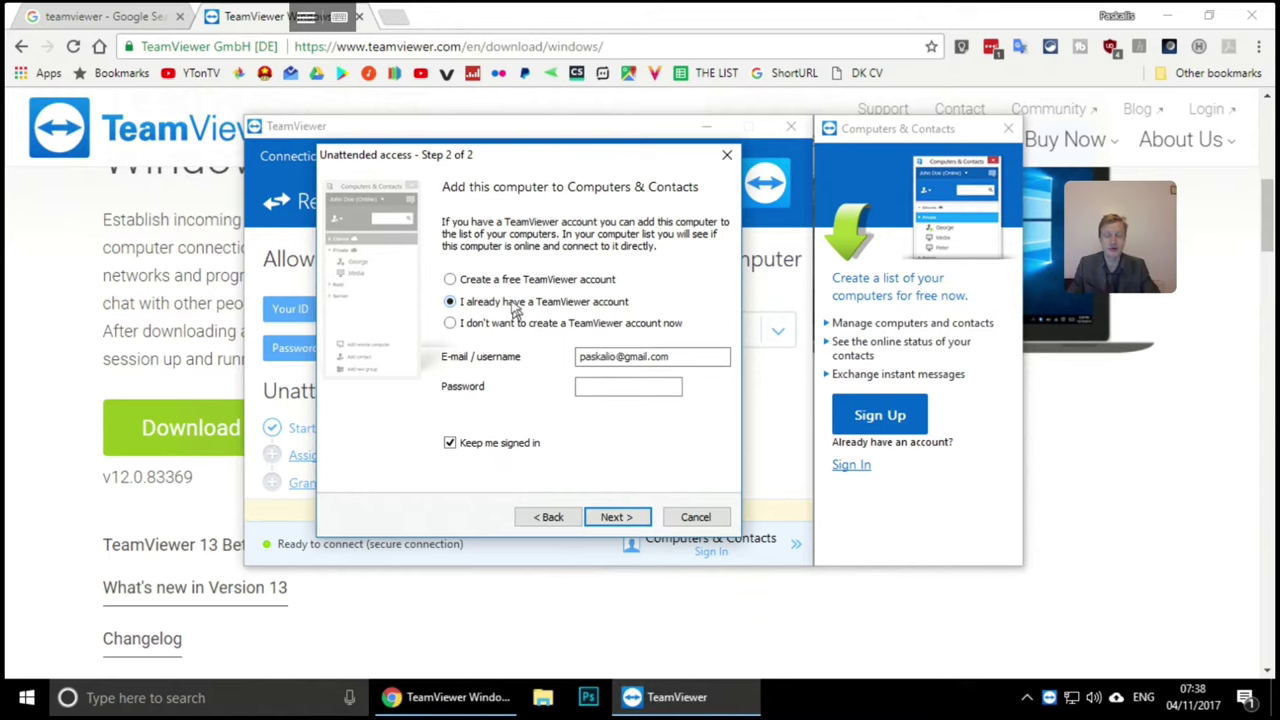
pyautogui.click(624, 388)
pyautogui.write('•••••••••••••••')
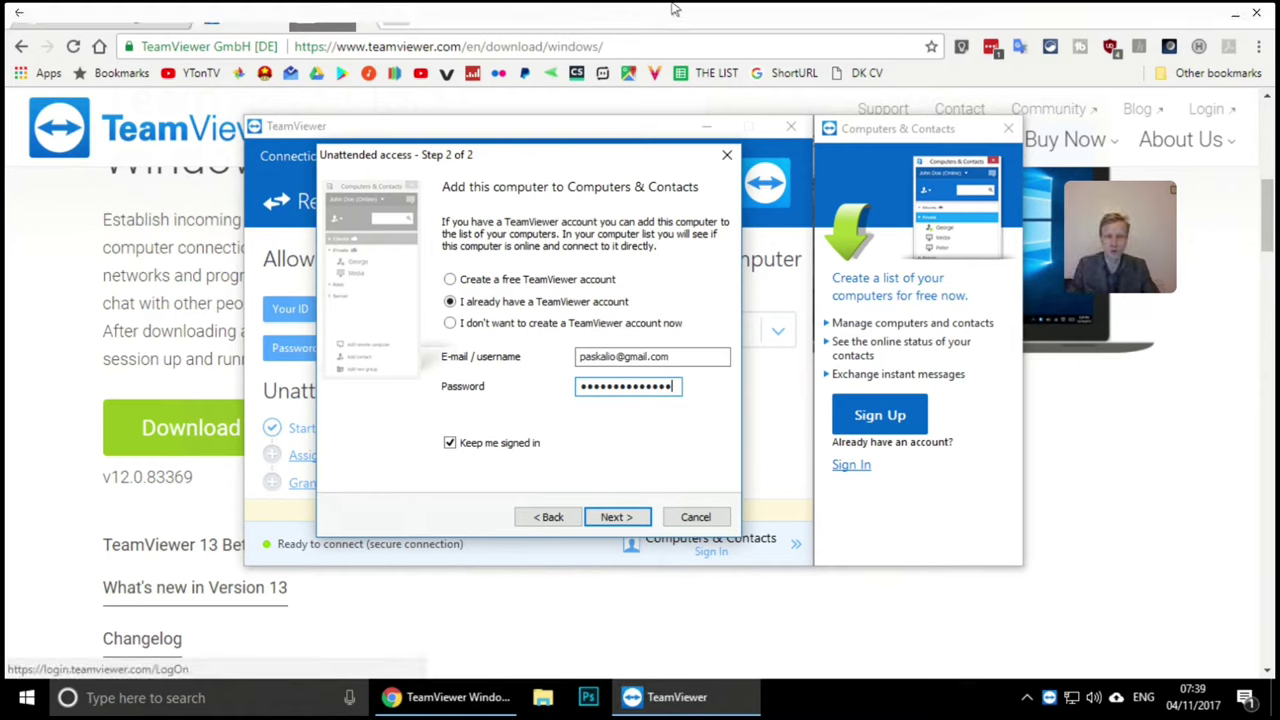
pyautogui.click(542, 24)
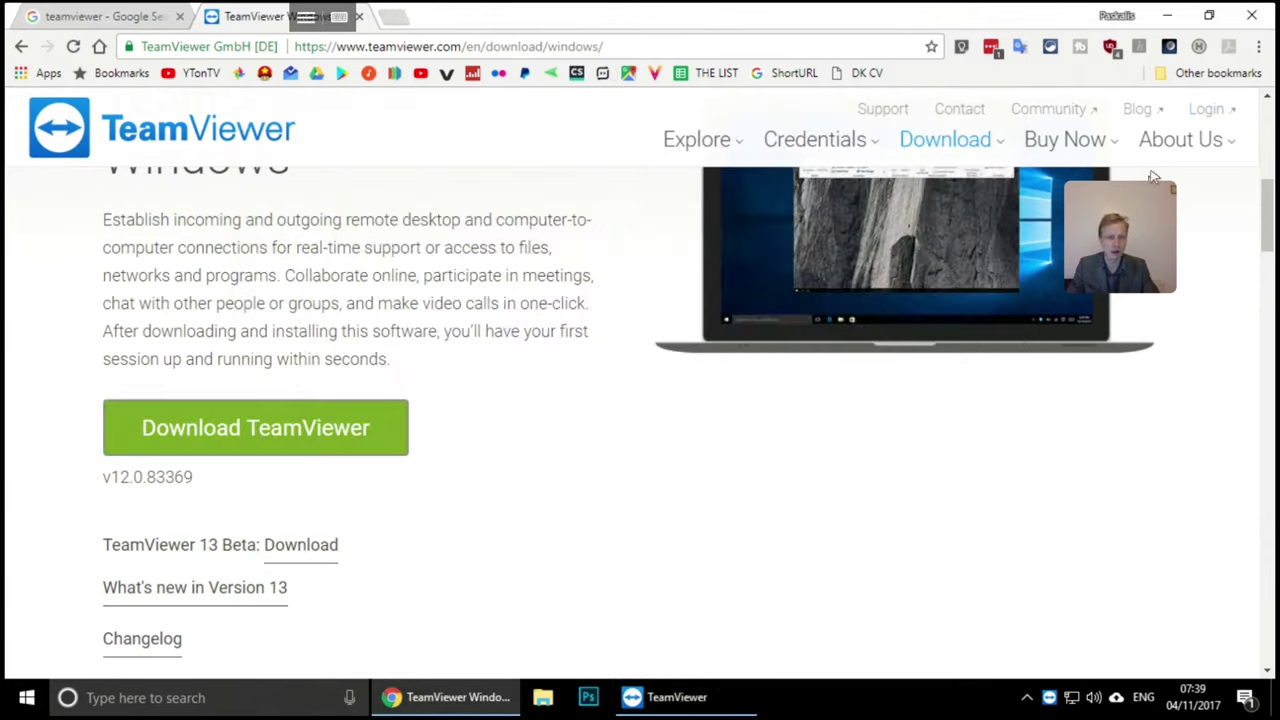
# Open the Management Console login page from the TeamViewer website, then return to TeamViewer setup
pyautogui.click(1205, 112)
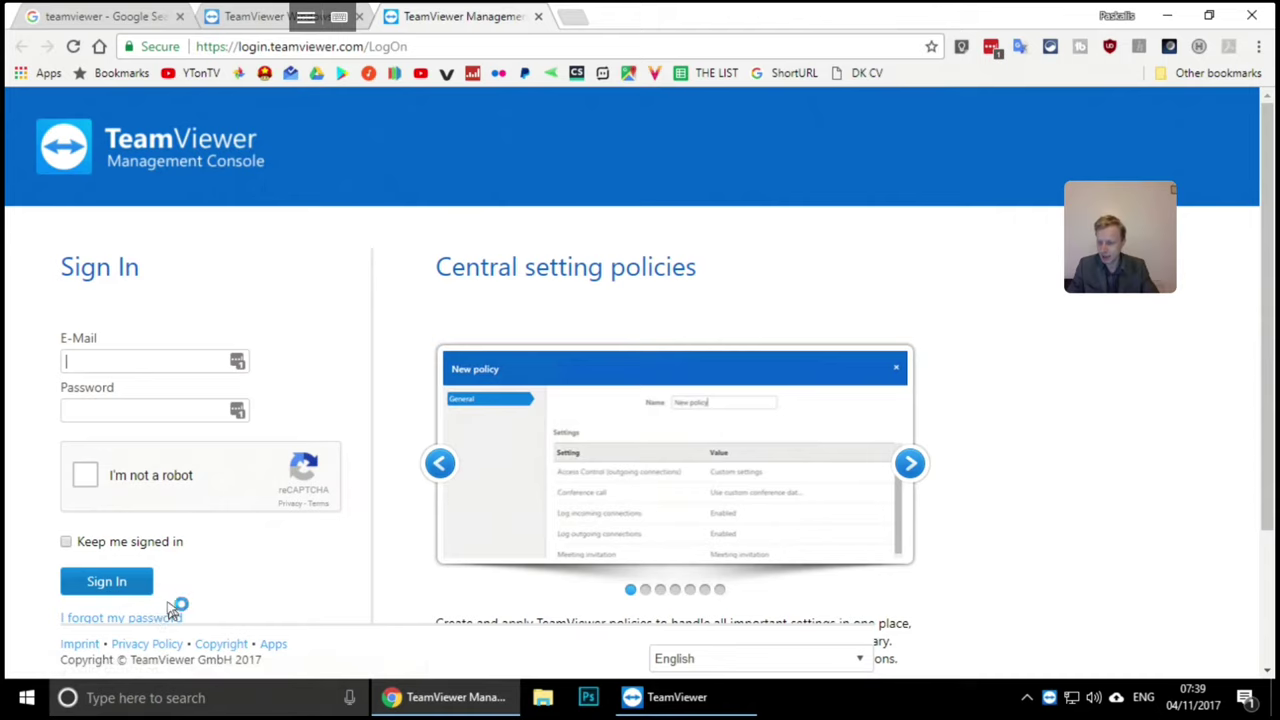
pyautogui.scroll(-2, 170, 613)
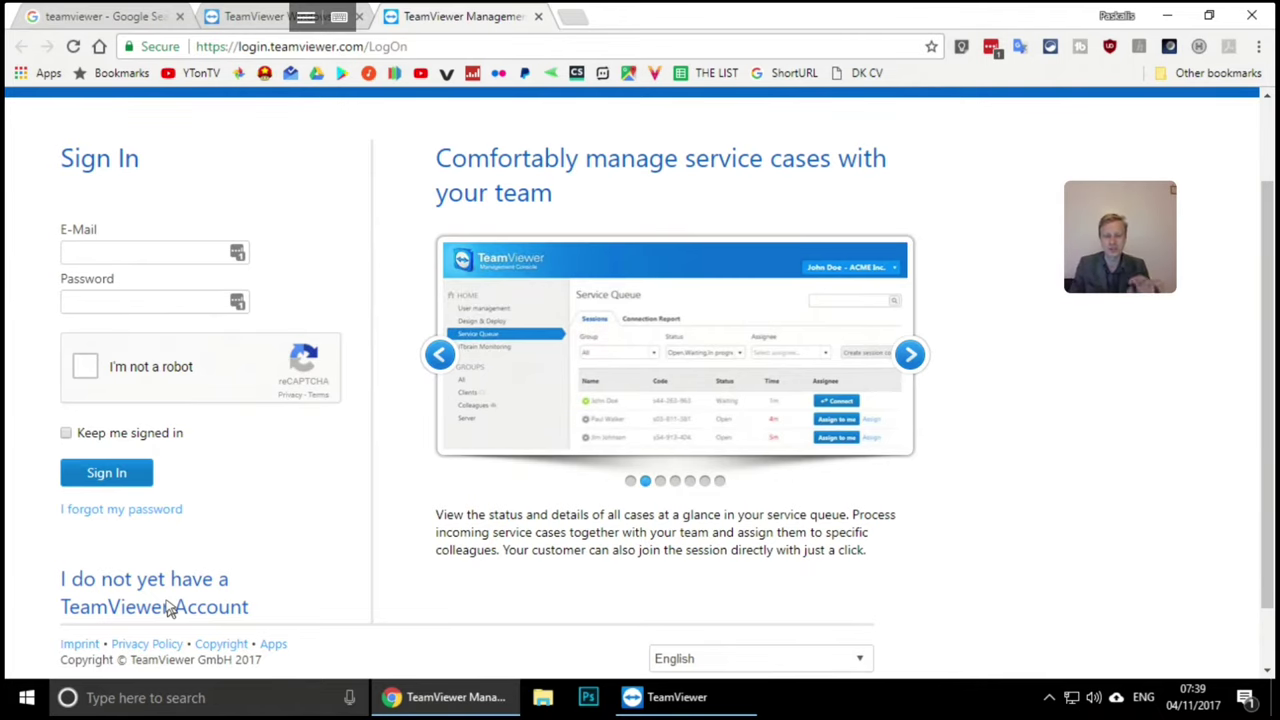
pyautogui.click(670, 700)
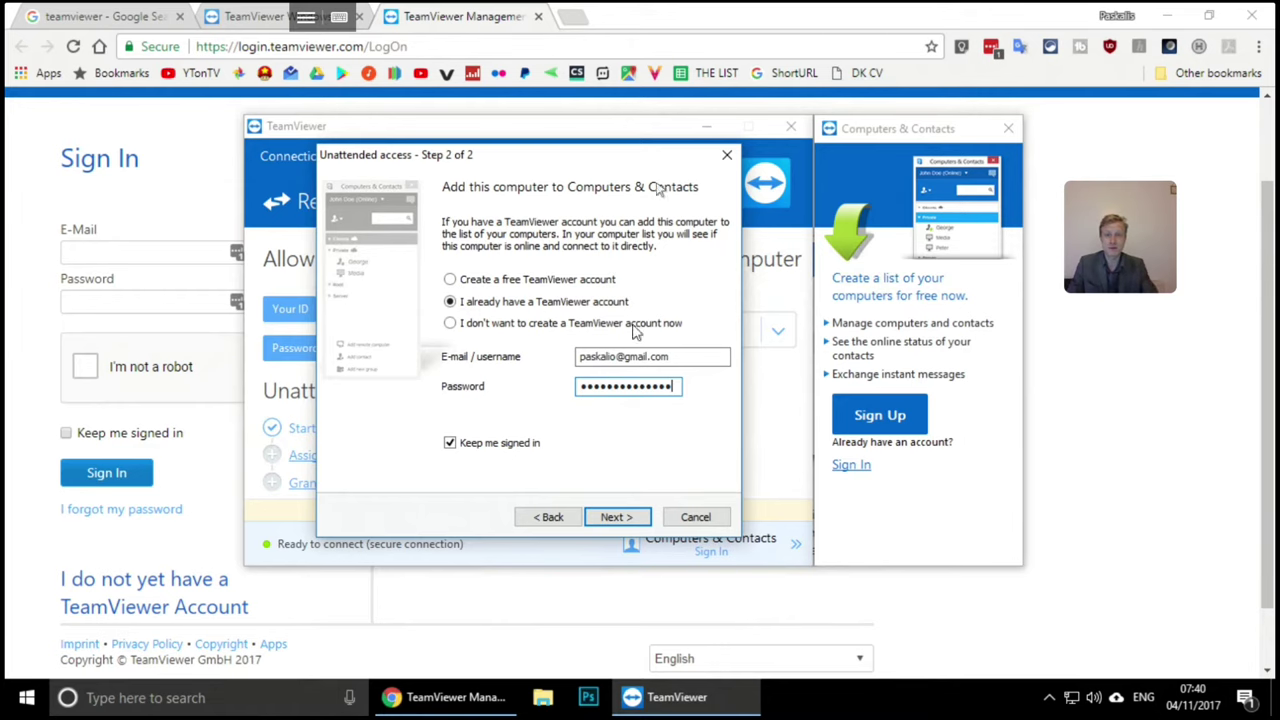
# Open a new Chrome tab, open and close an incognito window, then return to TeamViewer
pyautogui.click(578, 24)
pyautogui.click(578, 24)
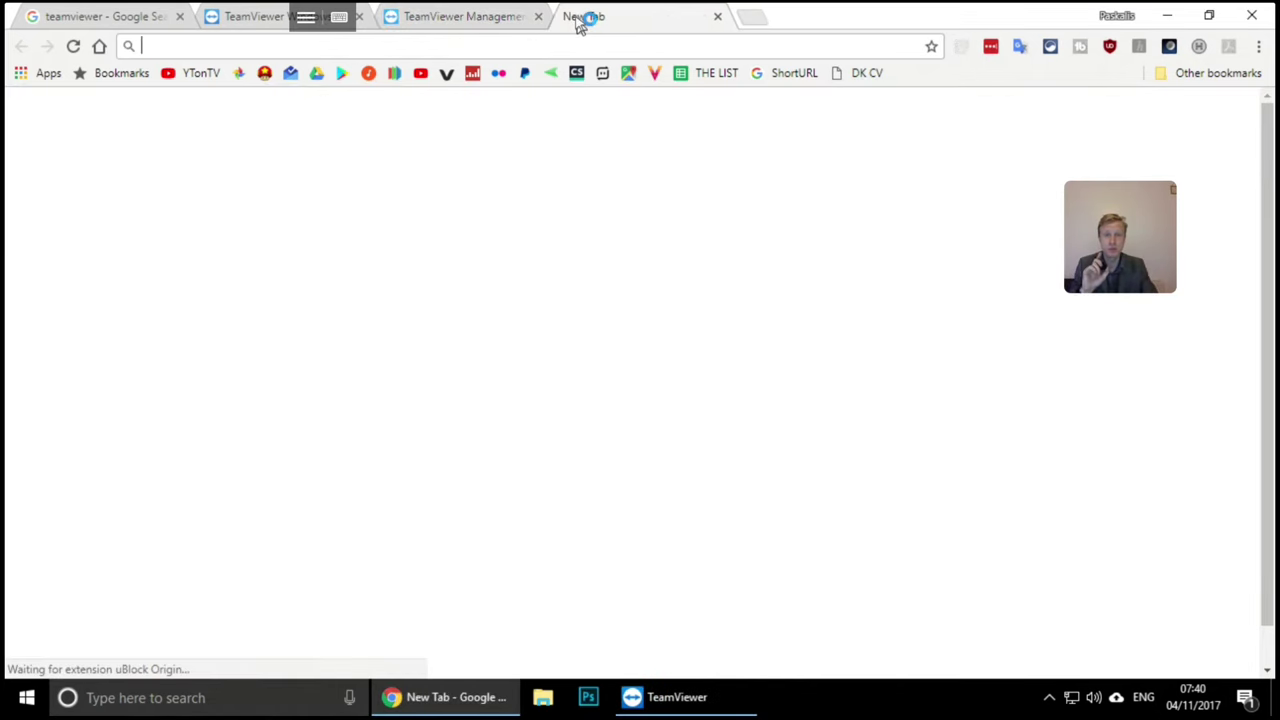
pyautogui.click(1259, 47)
pyautogui.click(1113, 116)
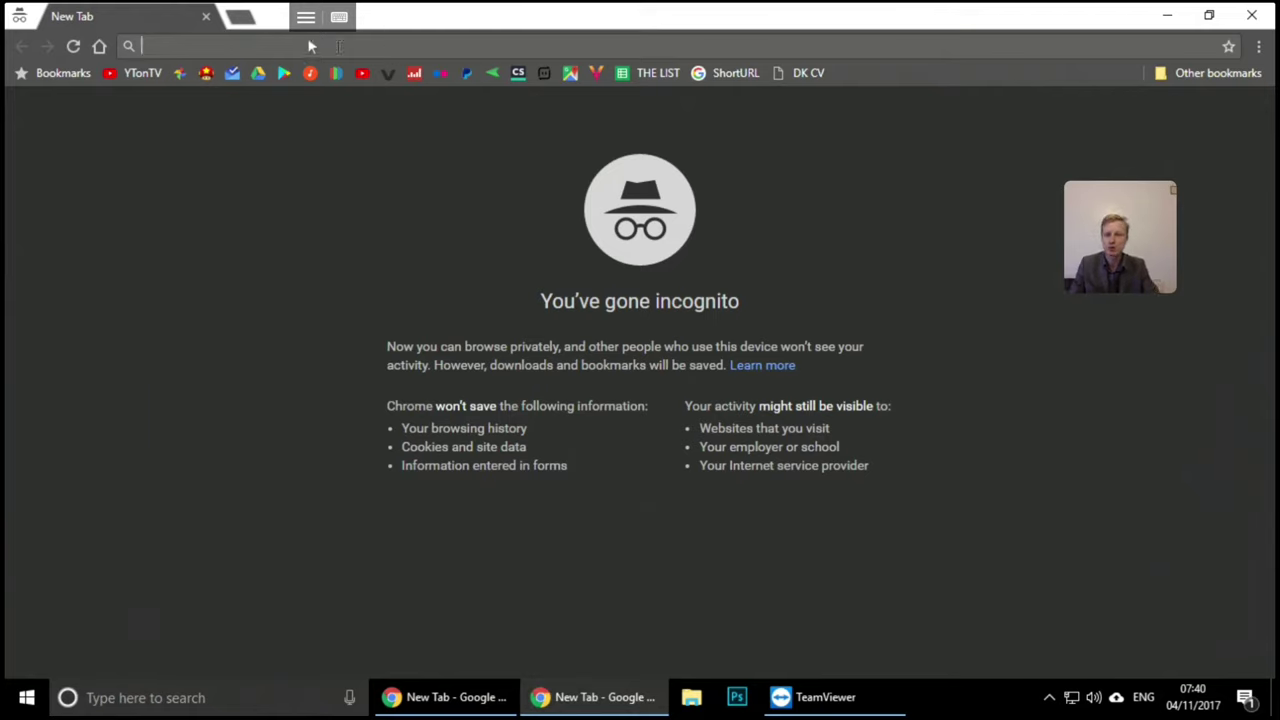
pyautogui.hotkey('ctrl', 'shift', 'w')
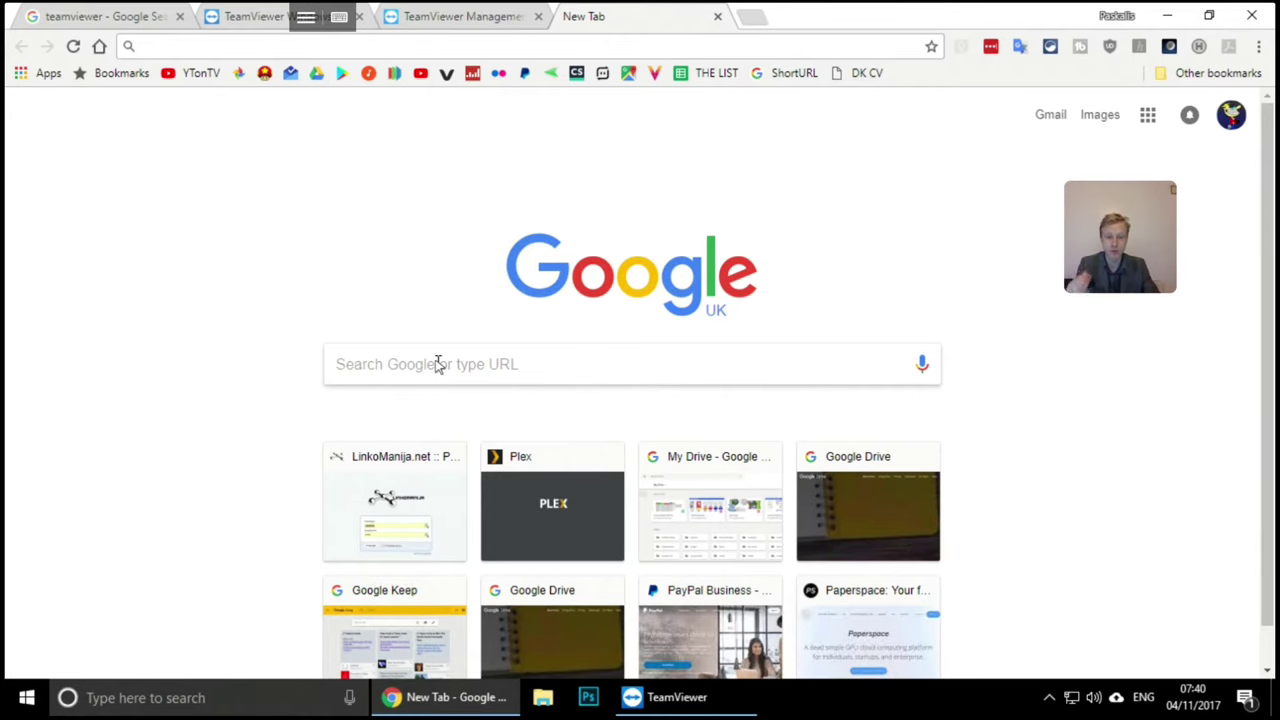
pyautogui.click(662, 697)
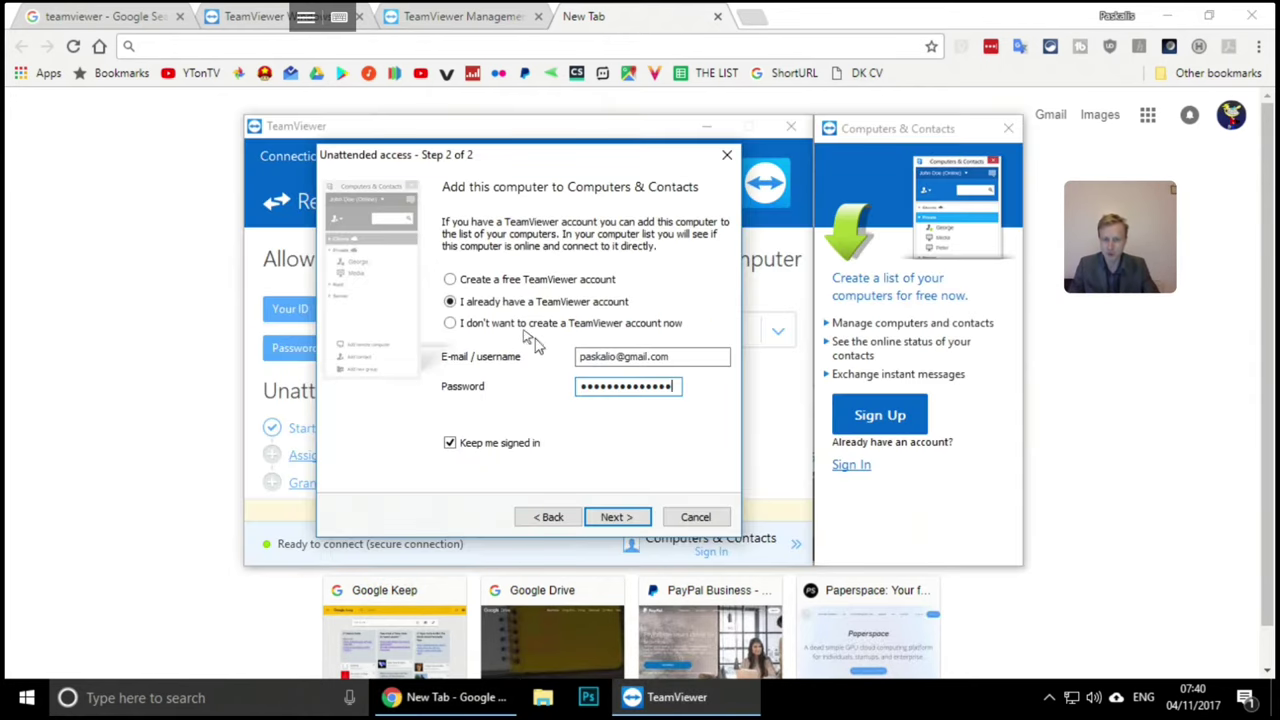
# Submit the account sign-in, dismiss each error, and retype the account password before resubmitting
pyautogui.click(612, 518)
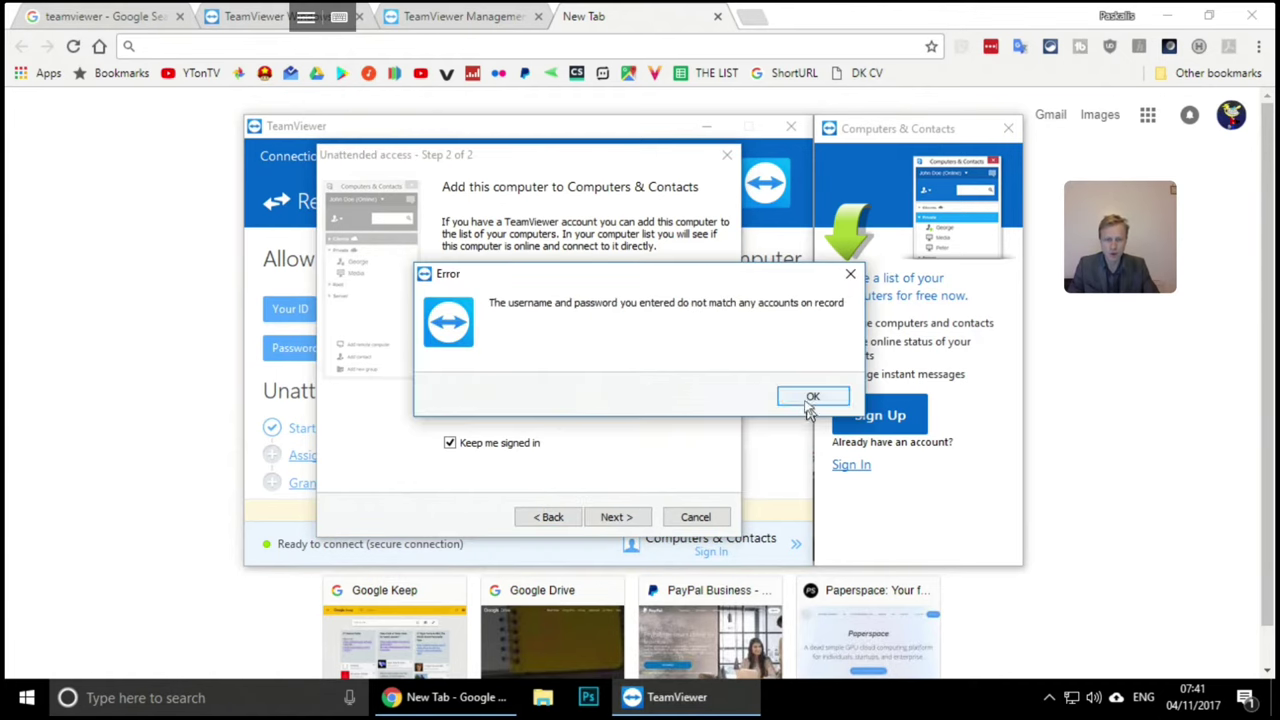
pyautogui.click(811, 398)
pyautogui.write('•••••••••••••')
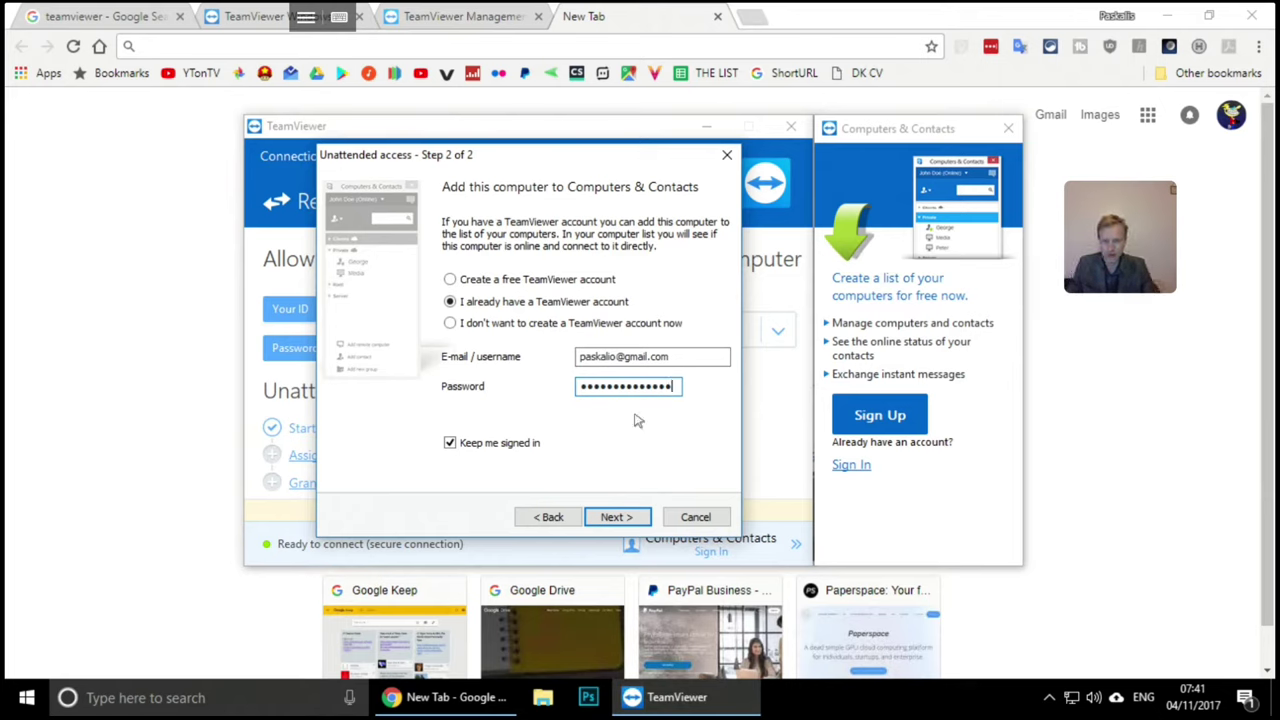
pyautogui.click(616, 517)
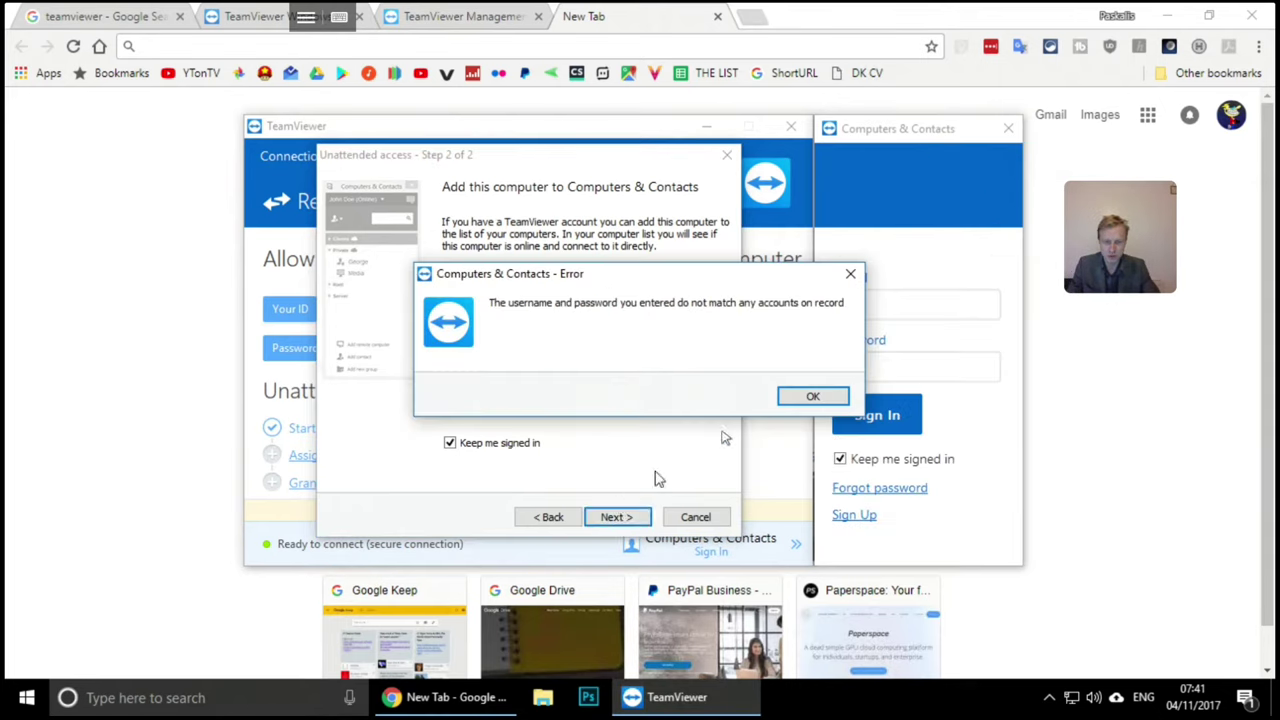
pyautogui.click(810, 398)
pyautogui.click(663, 389)
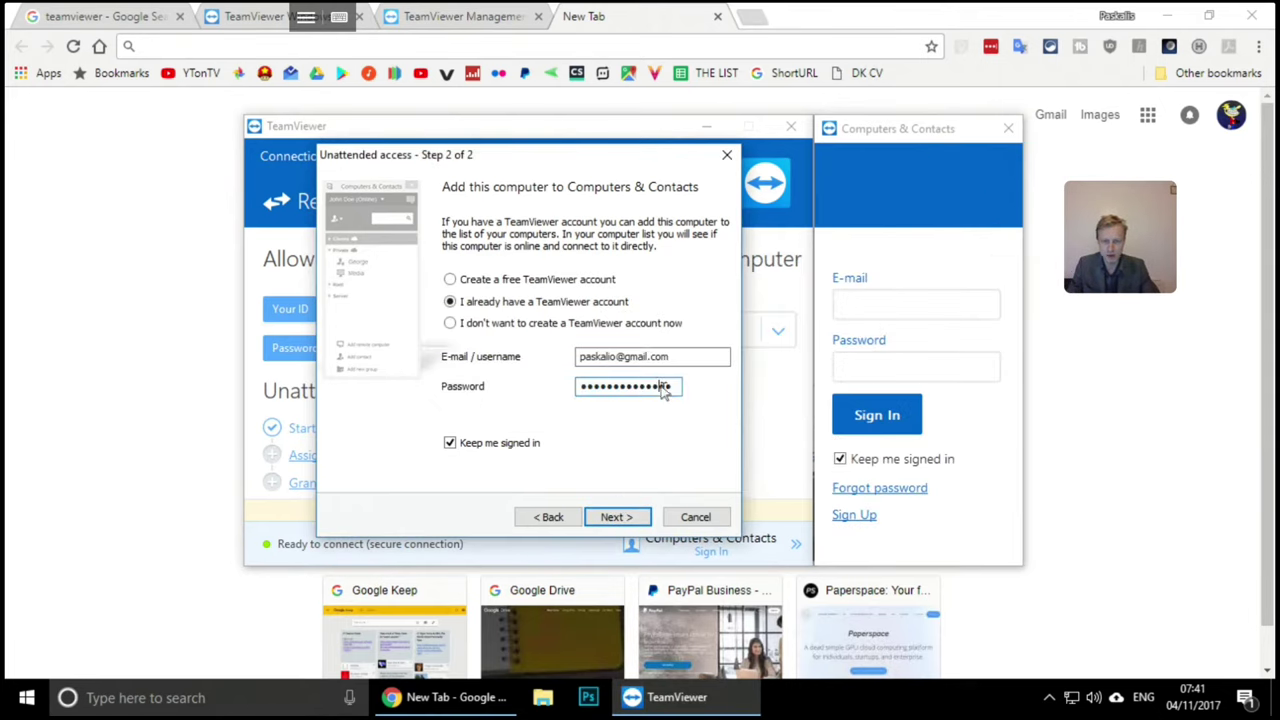
pyautogui.doubleClick(663, 389)
pyautogui.write('•••••')
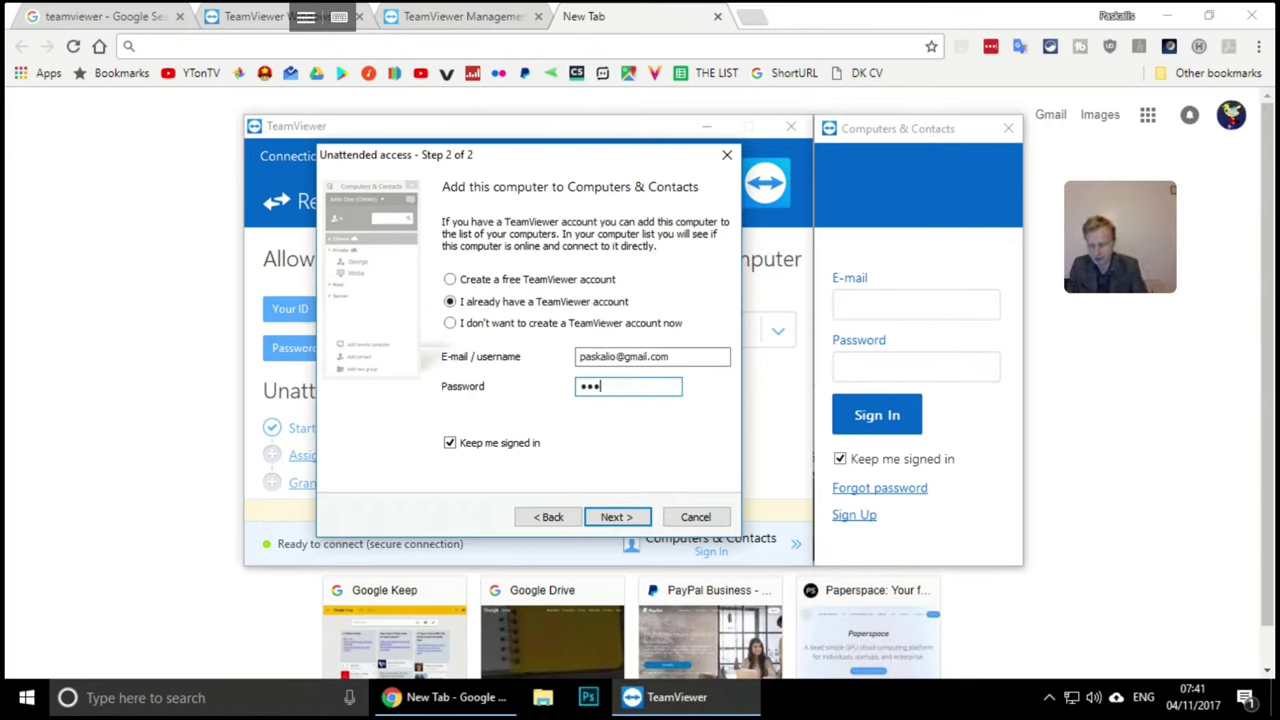
pyautogui.write('••••••••')
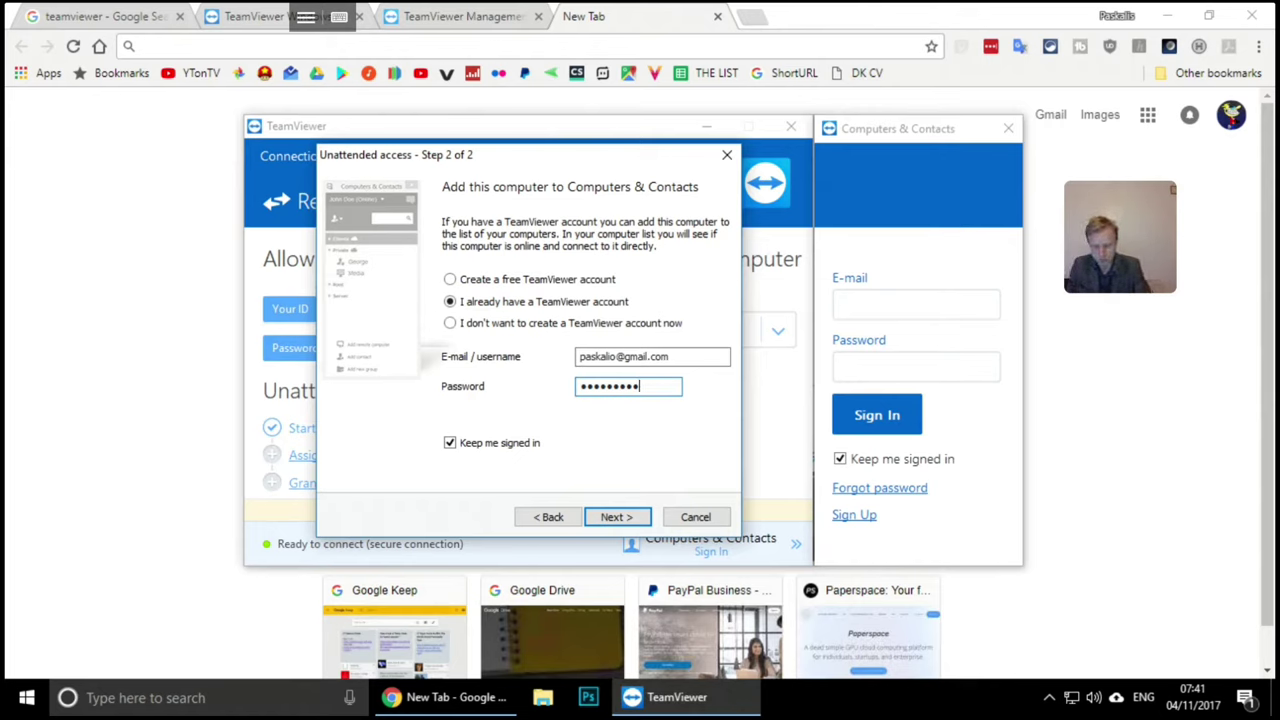
pyautogui.click(611, 516)
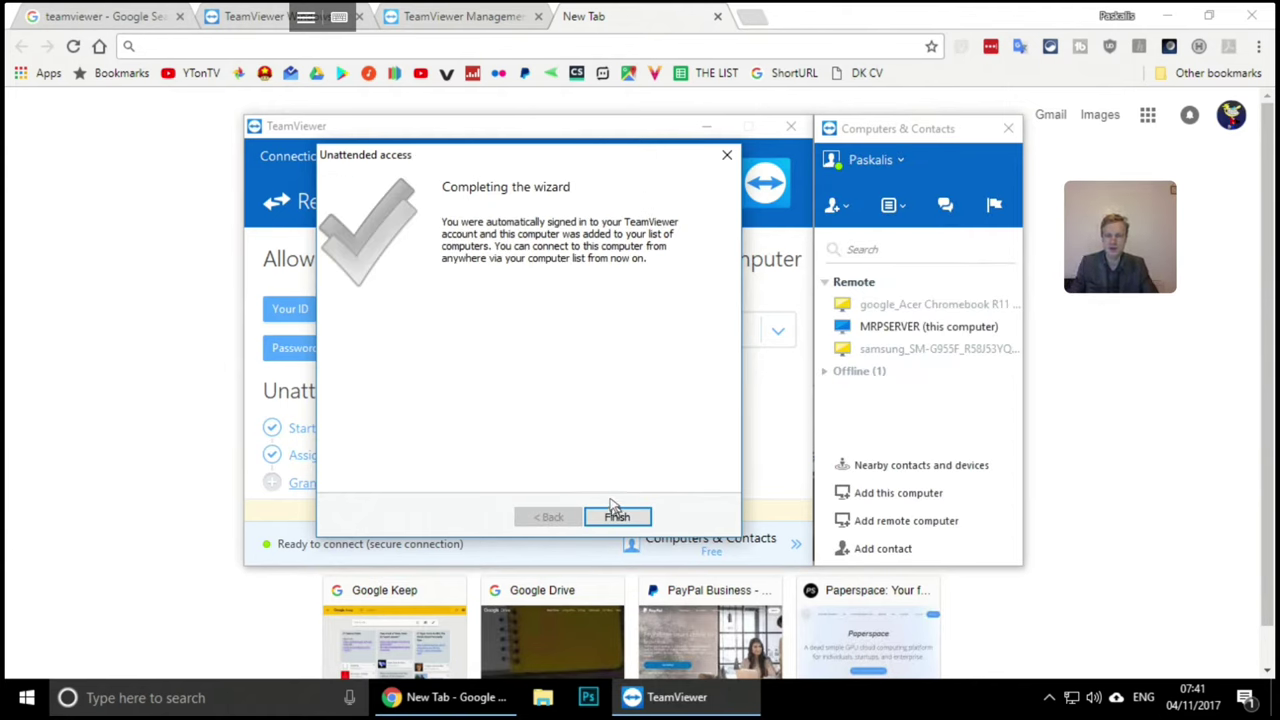
# Finish the unattended access setup and delete the Samsung phone from Computers & Contacts
pyautogui.click(617, 520)
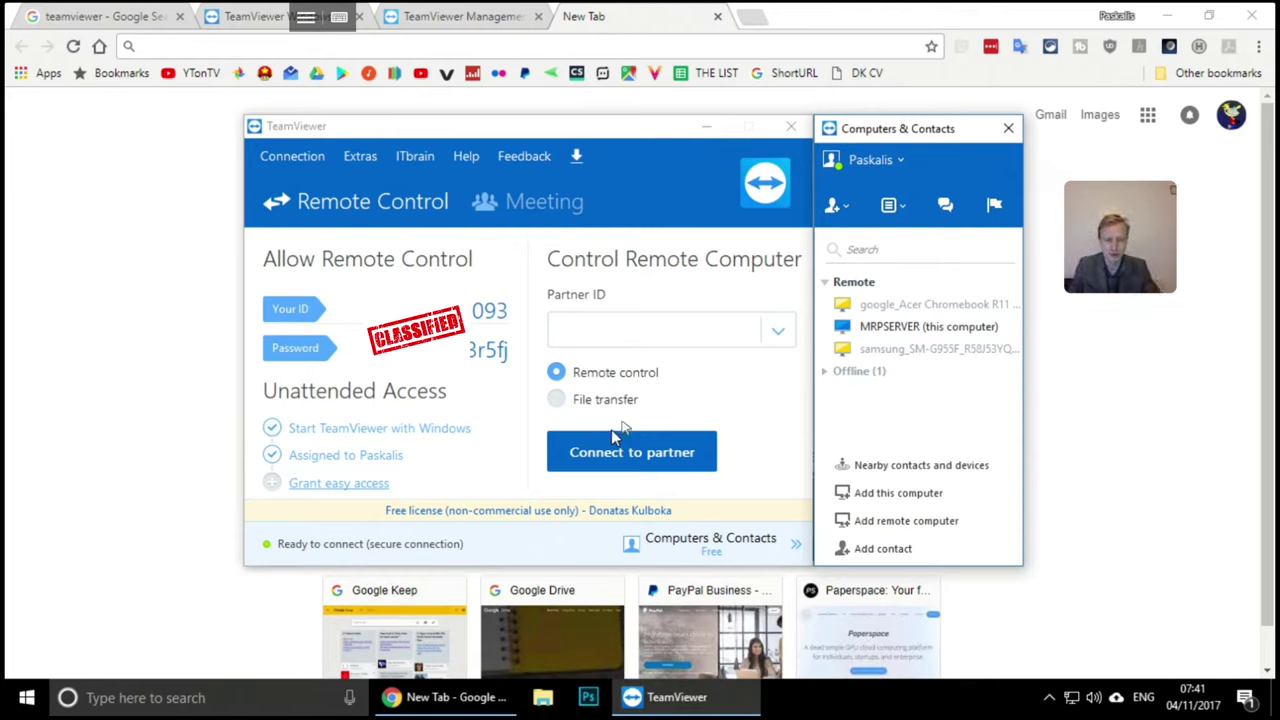
pyautogui.click(1010, 350)
pyautogui.click(1064, 383)
pyautogui.click(1095, 409)
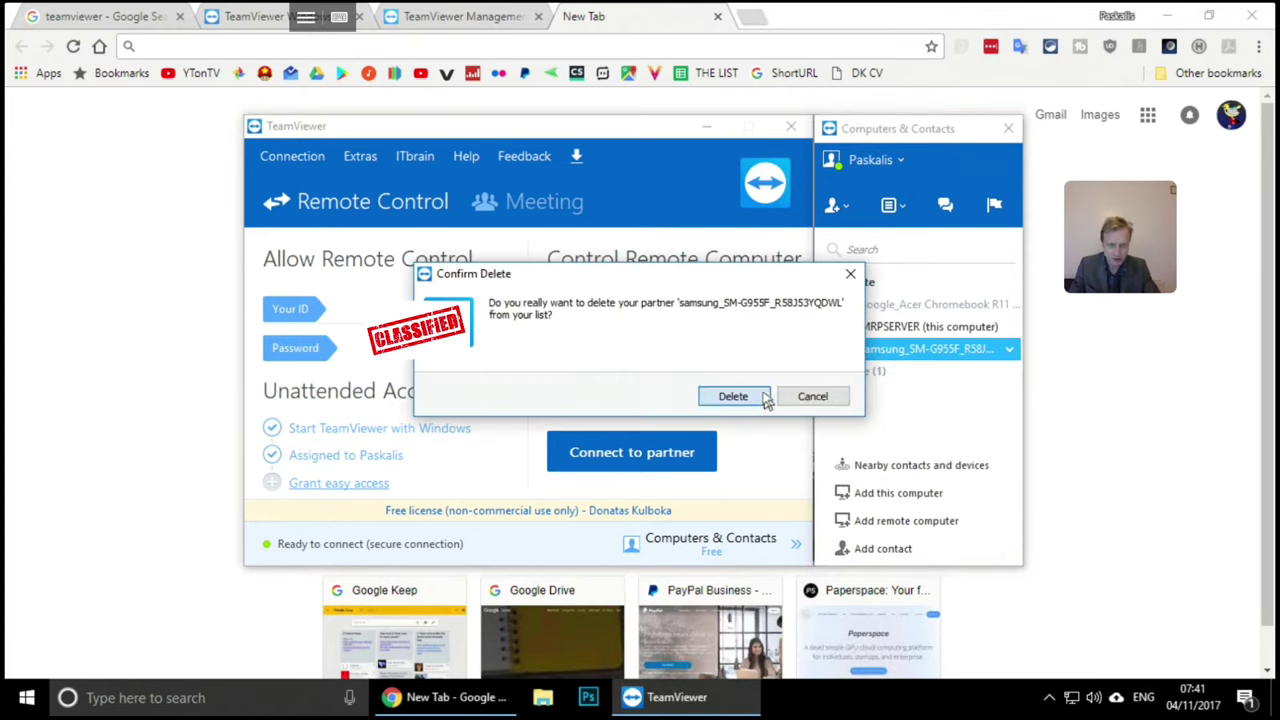
pyautogui.click(732, 394)
# Delete the Acer Chromebook entry so only MRPSERVER remains listed
pyautogui.click(1010, 310)
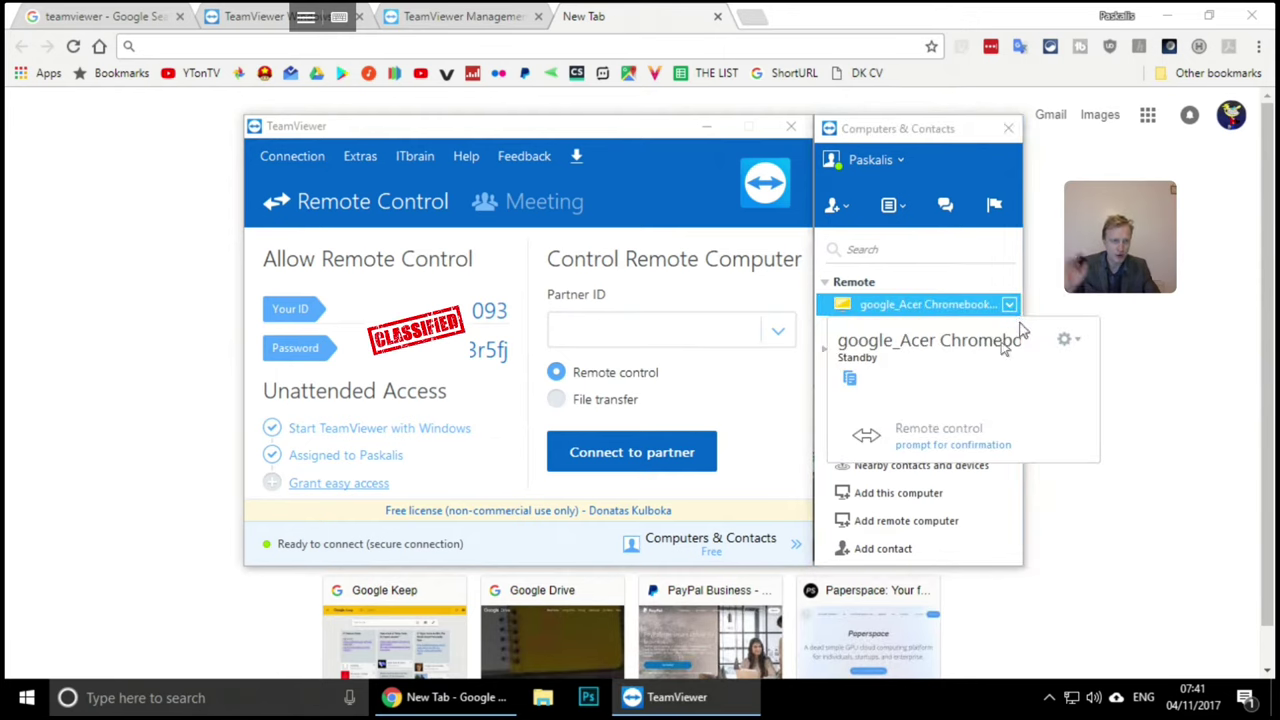
pyautogui.click(1064, 340)
pyautogui.click(1096, 364)
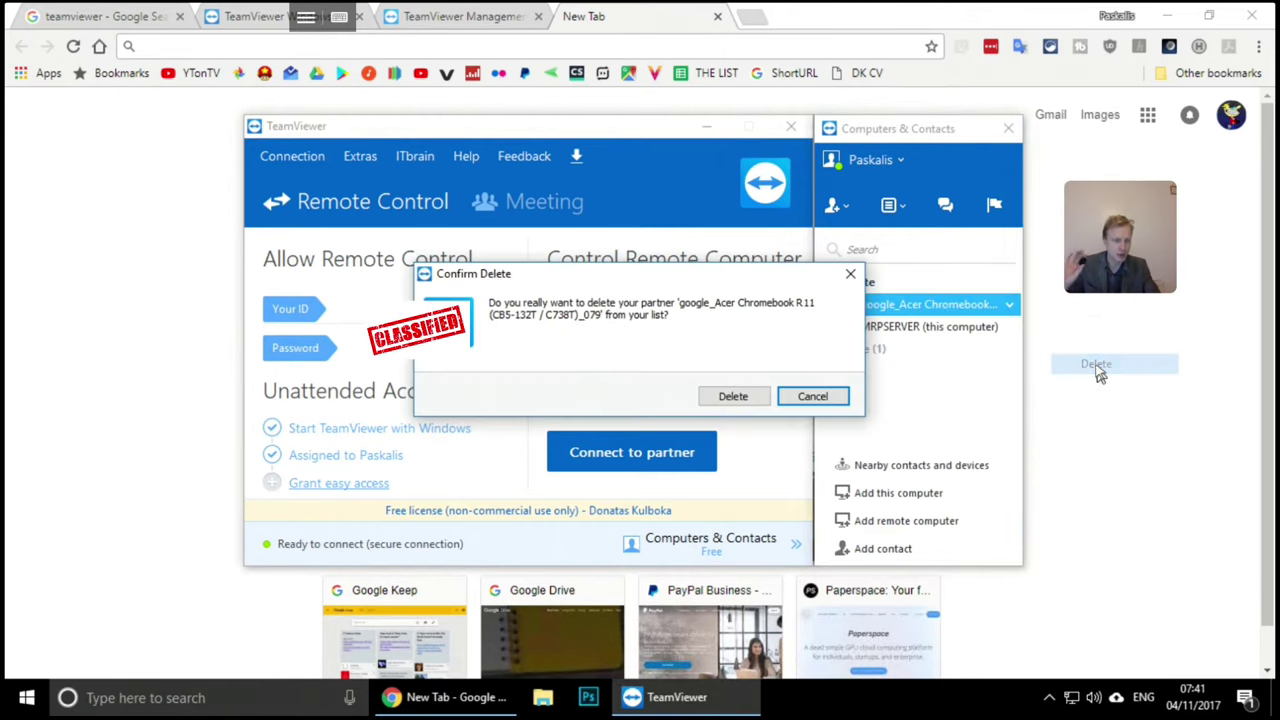
pyautogui.click(735, 396)
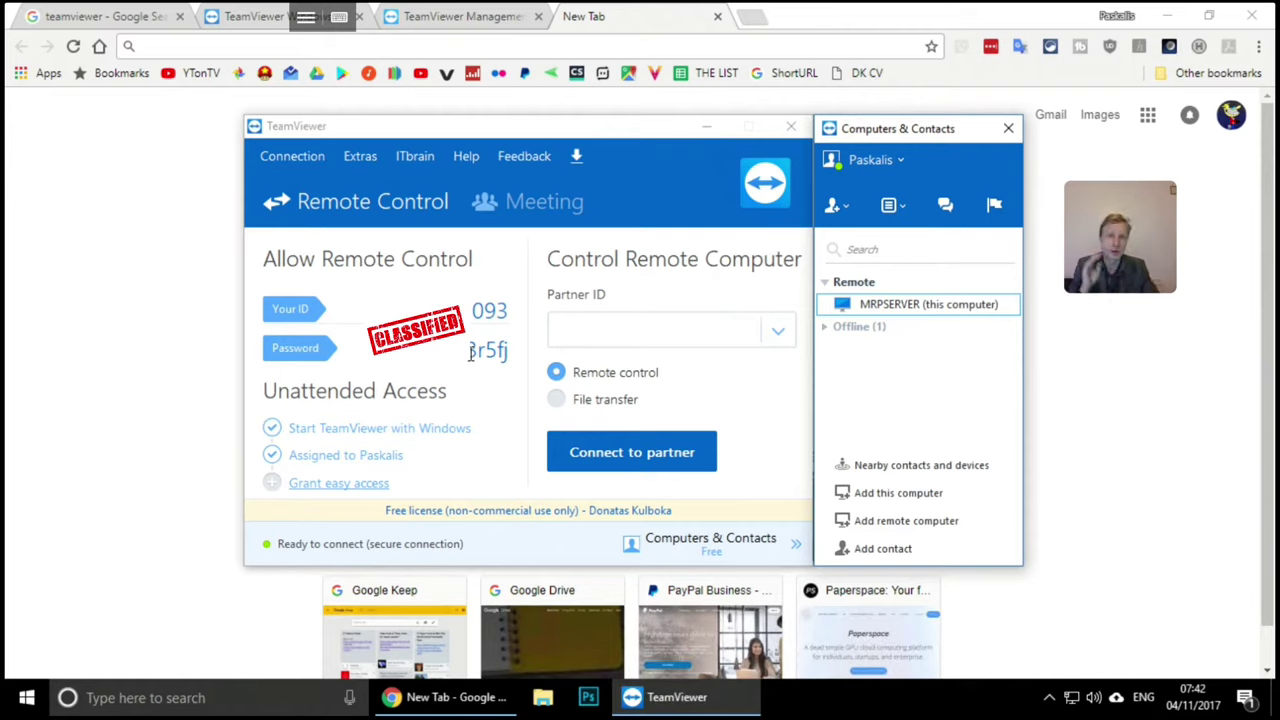
# Dismiss the access-password options and minimize the TeamViewer window to reveal the Google new tab
pyautogui.click(472, 313)
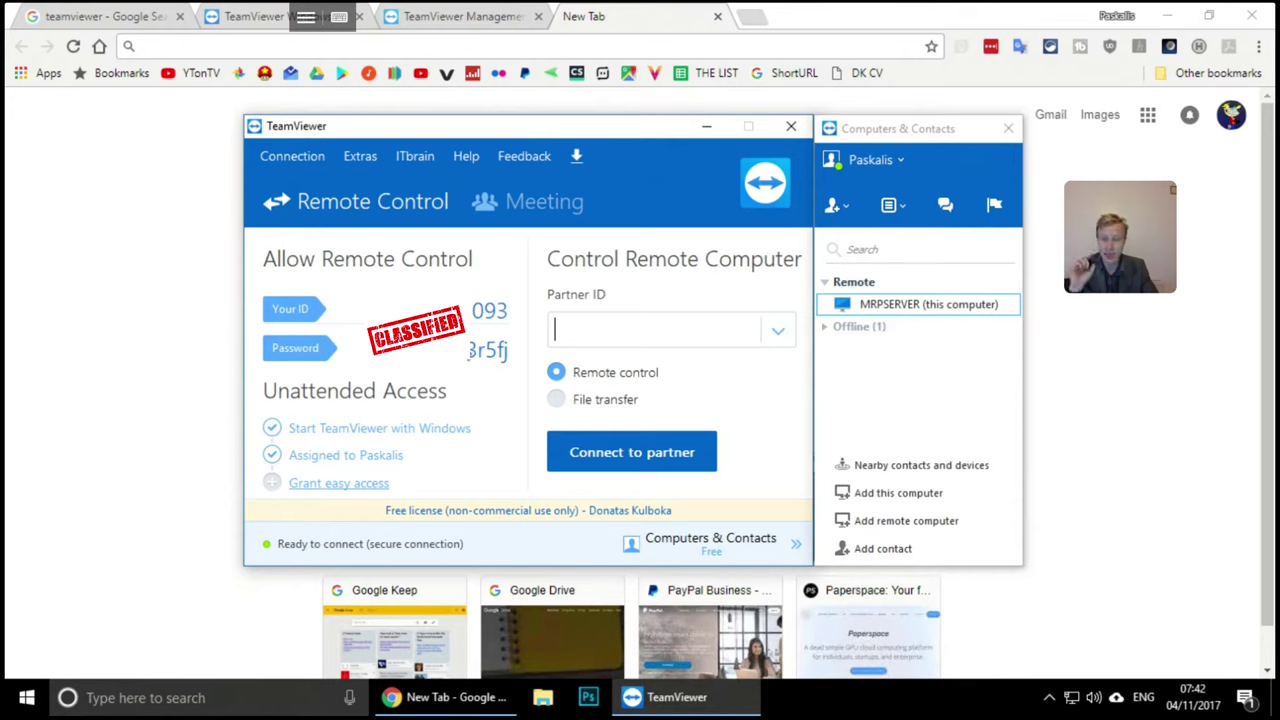
pyautogui.rightClick(437, 363)
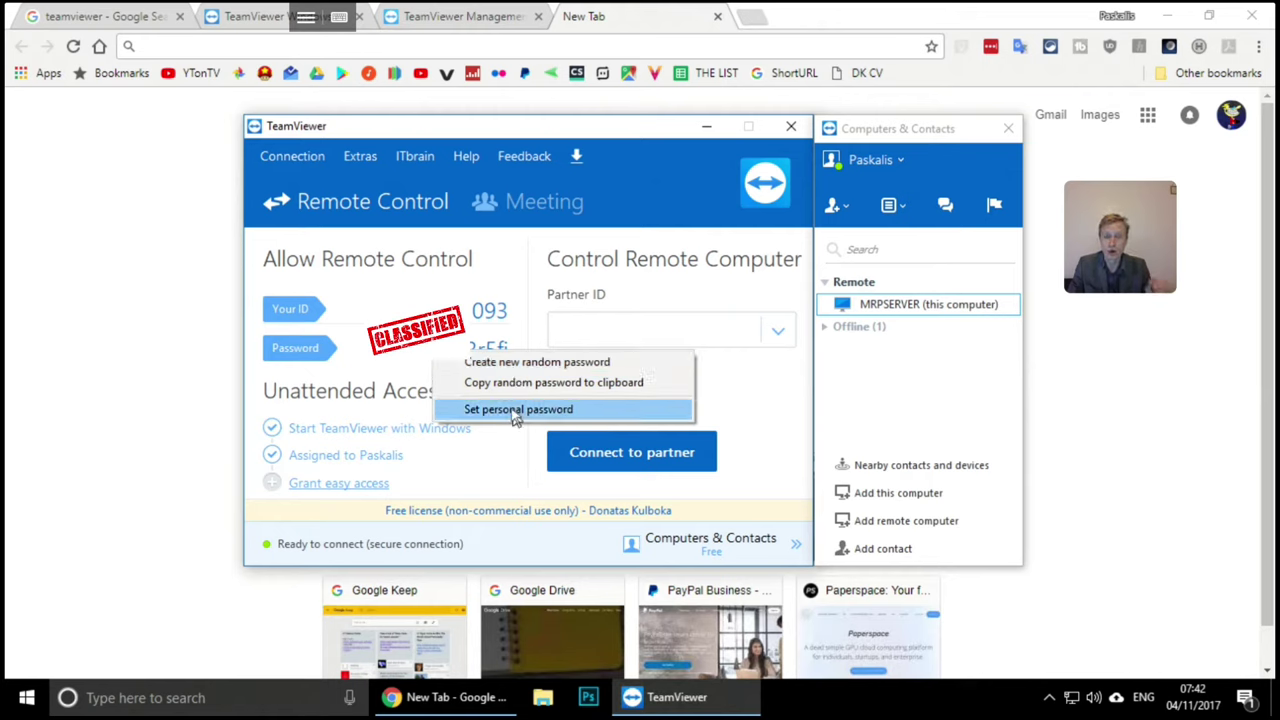
pyautogui.click(626, 135)
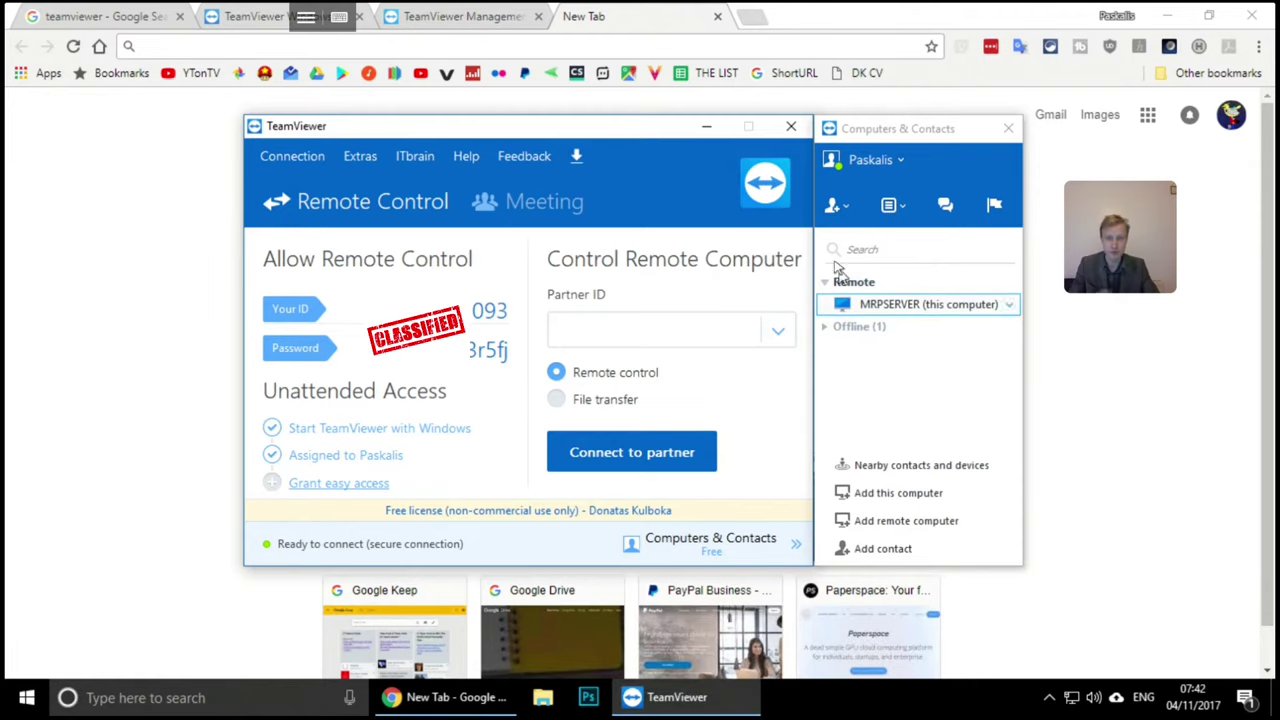
pyautogui.click(705, 130)
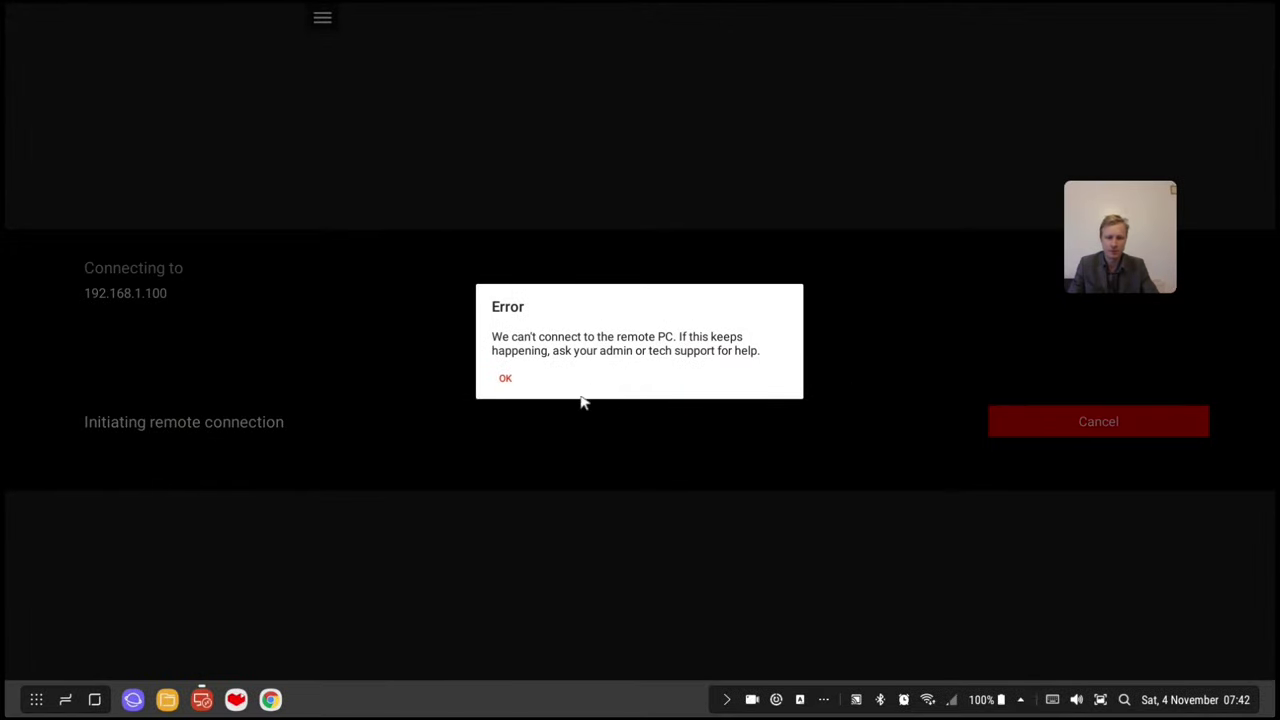
# Dismiss the connection error, cancel the attempt, and close the Remote Desktop app
pyautogui.click(506, 378)
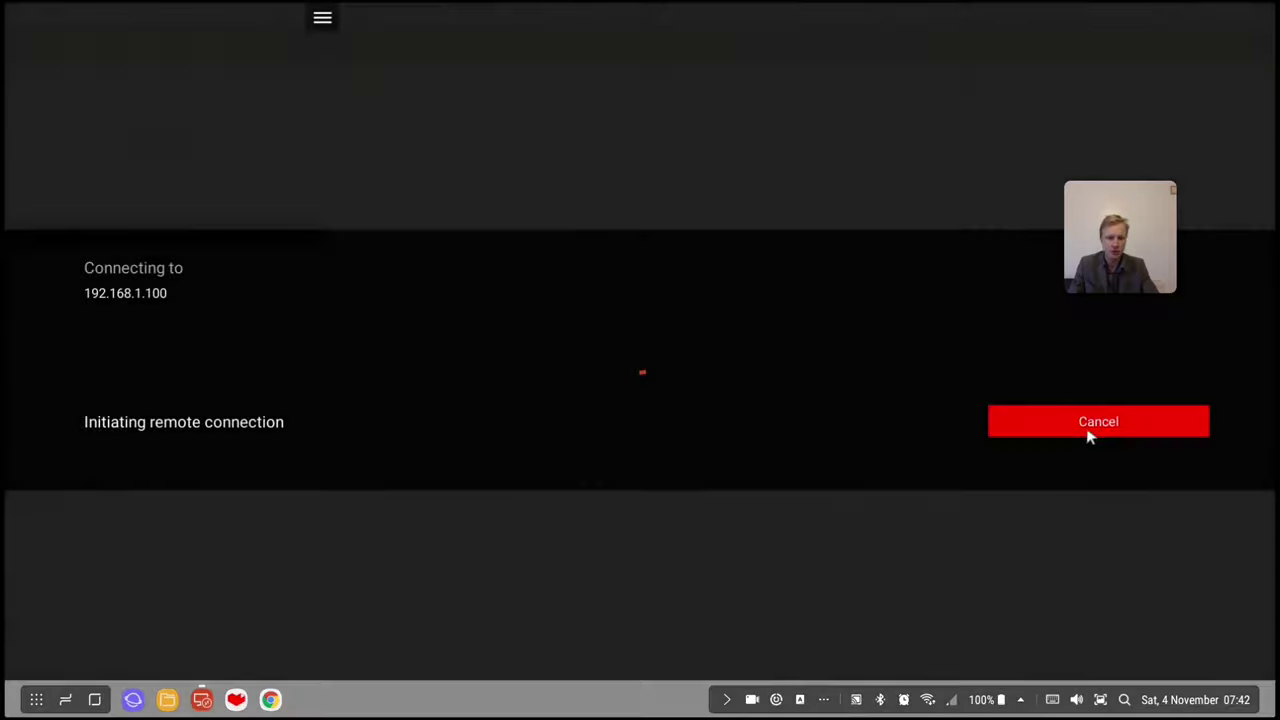
pyautogui.click(1076, 430)
pyautogui.click(1256, 12)
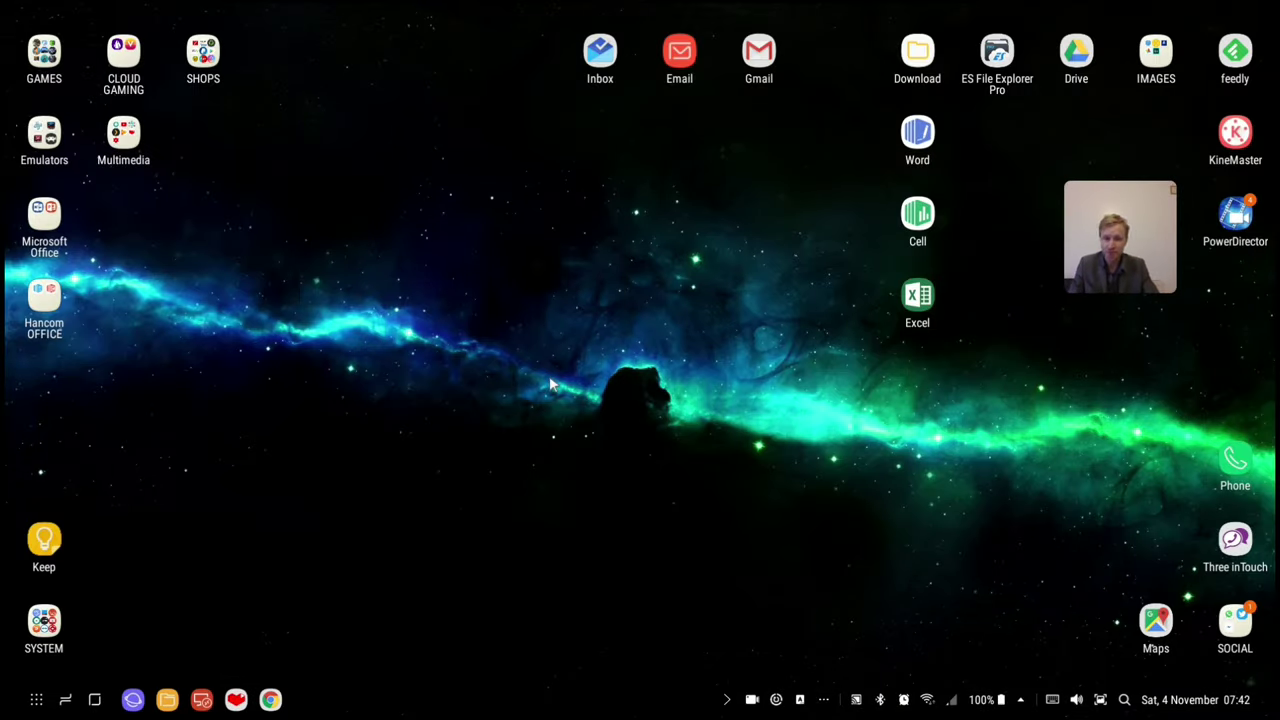
# Search 'team' in the Play Store and choose TeamViewer for Remote Control
pyautogui.click(204, 54)
pyautogui.click(284, 196)
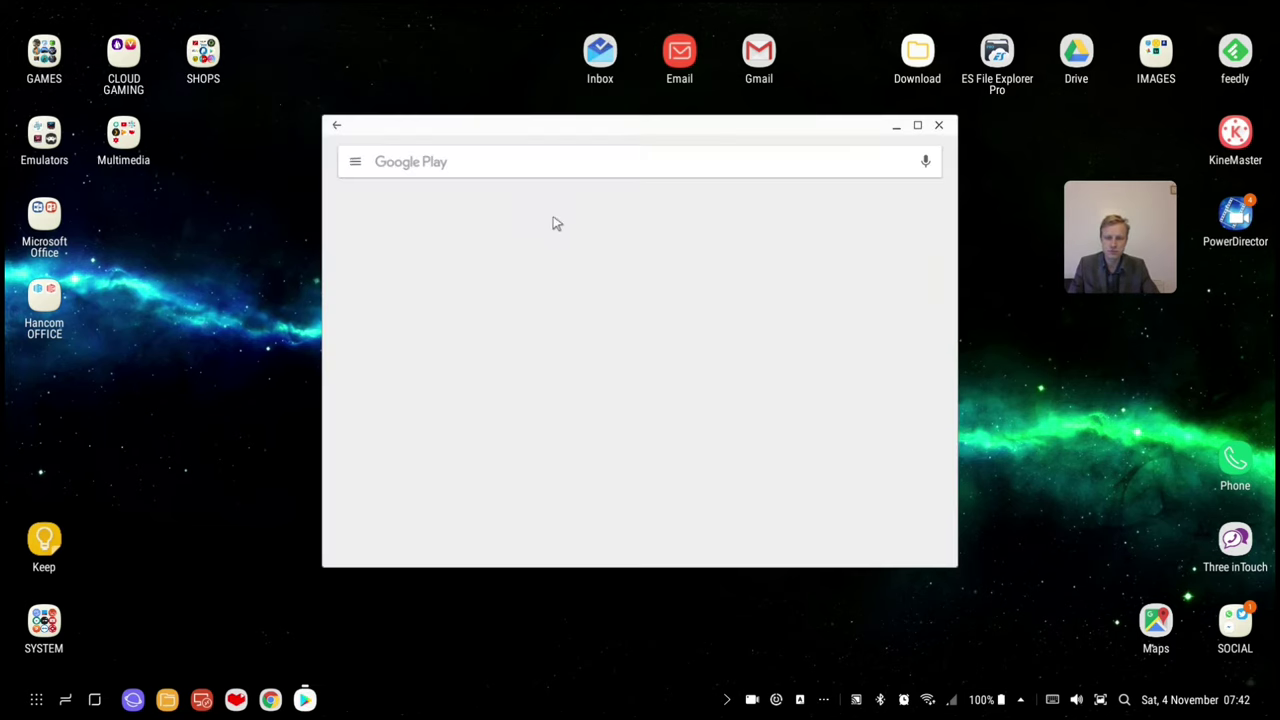
pyautogui.click(494, 163)
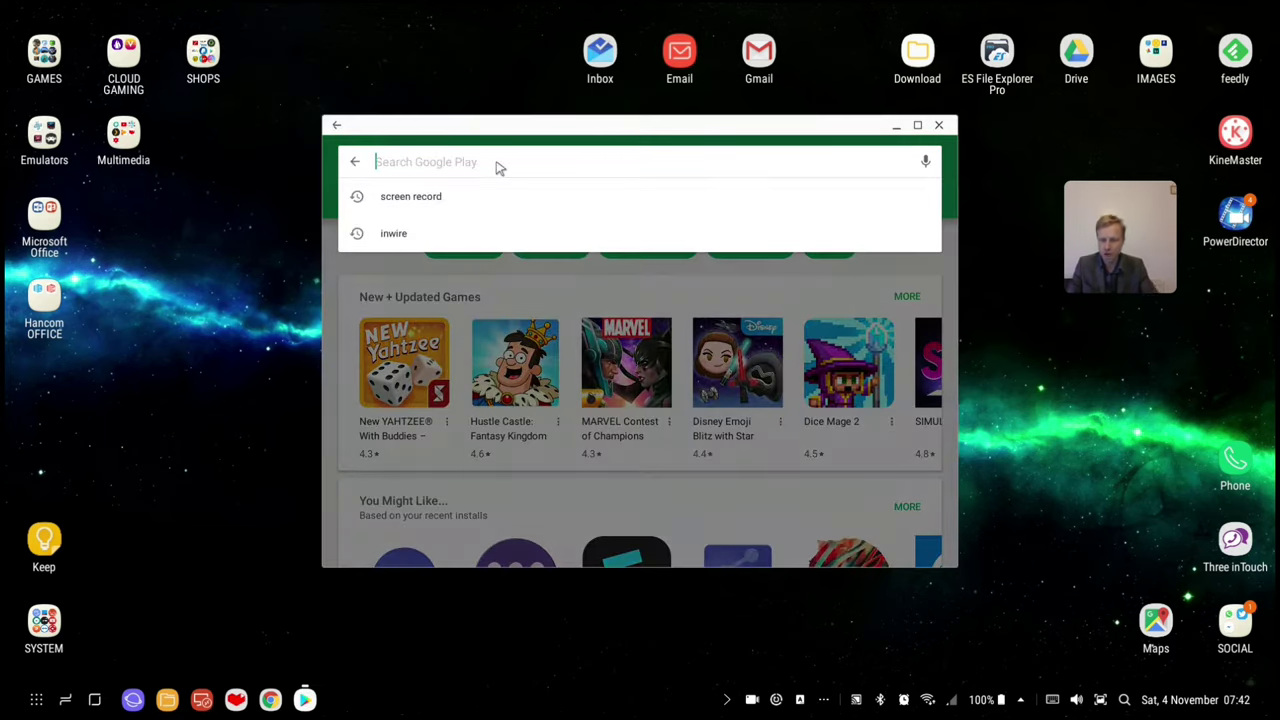
pyautogui.write('tiem')
pyautogui.press('BackSpace')
pyautogui.press('BackSpace')
pyautogui.press('BackSpace')
pyautogui.write('eam')
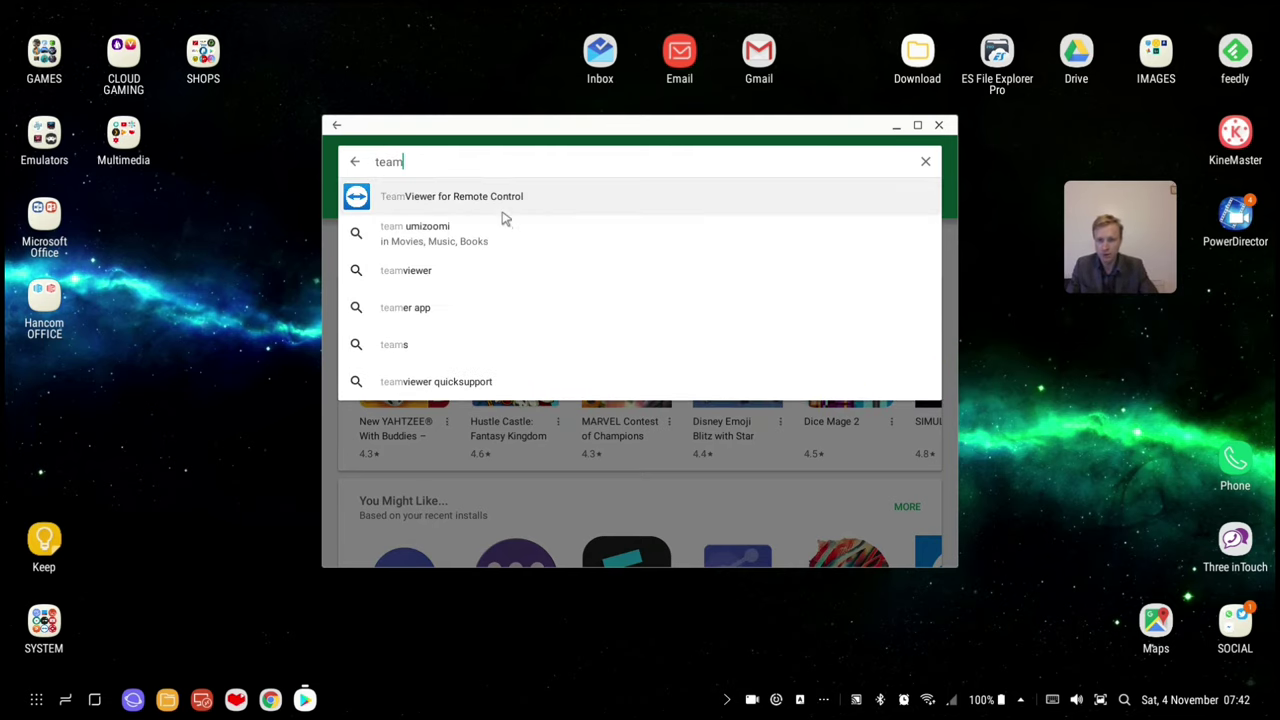
pyautogui.click(447, 207)
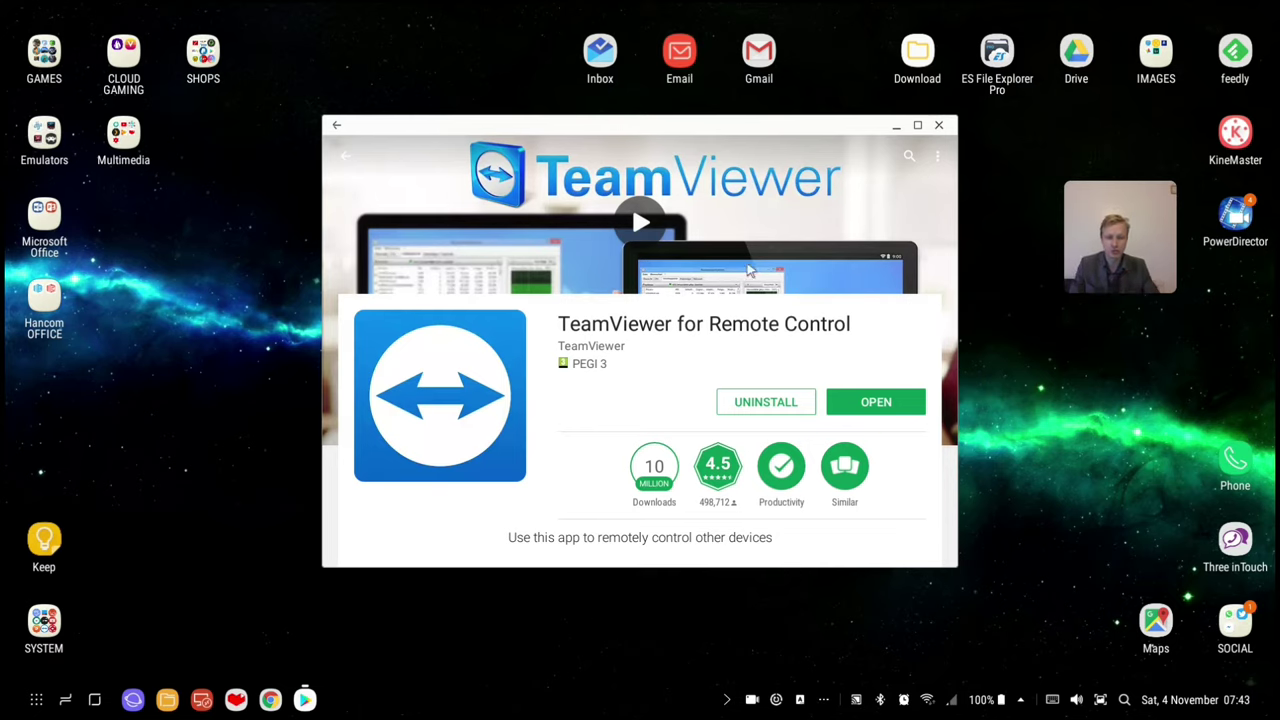
# Launch the installed TeamViewer app, close the Play Store, and allow file access
pyautogui.click(873, 408)
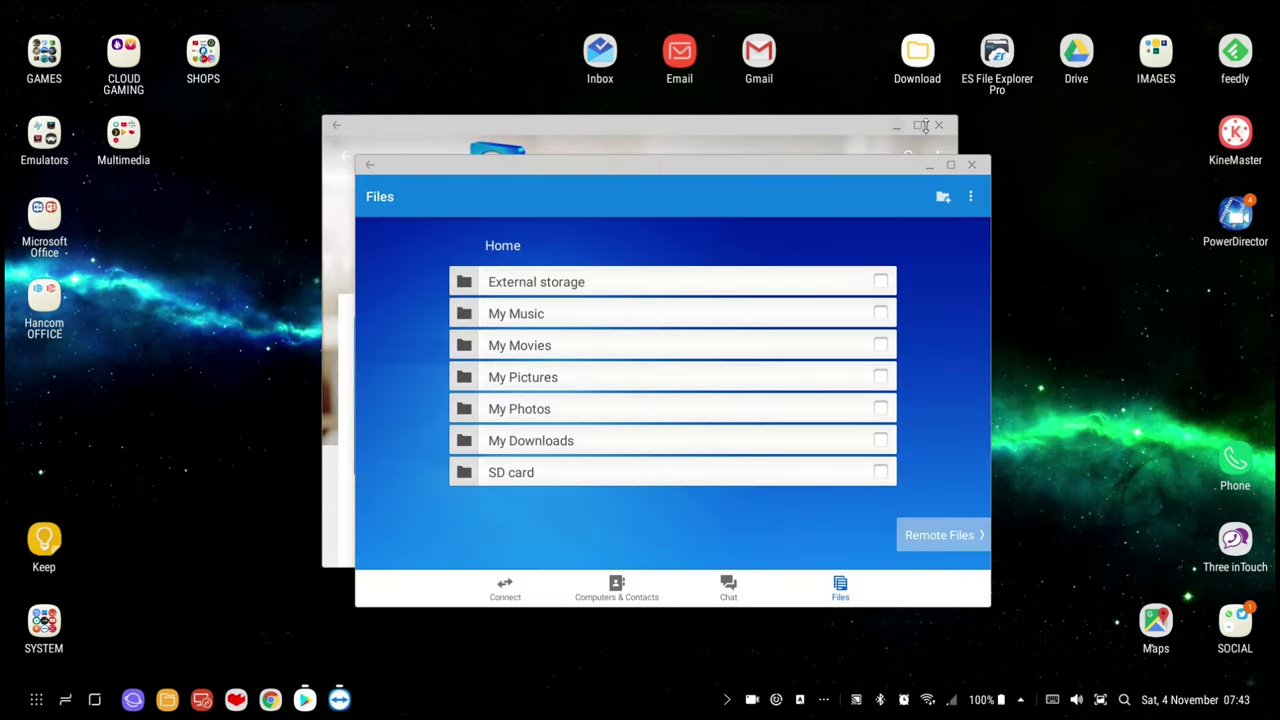
pyautogui.click(938, 125)
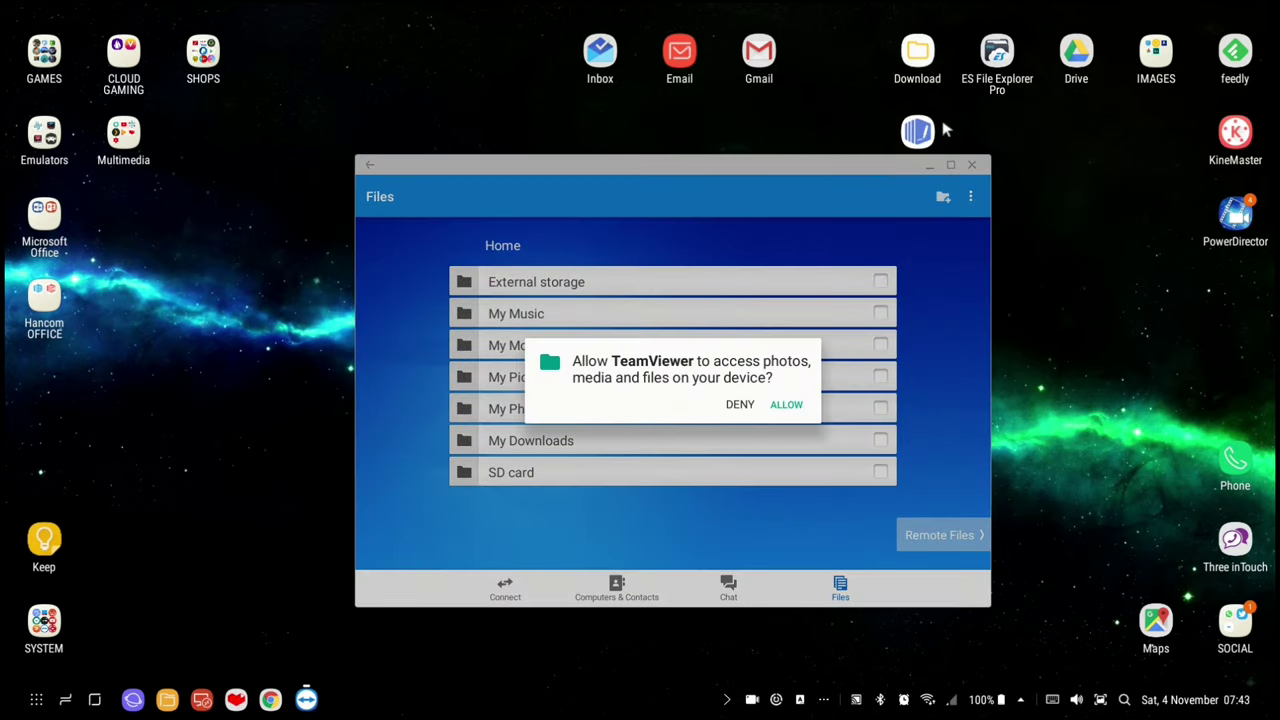
pyautogui.click(786, 405)
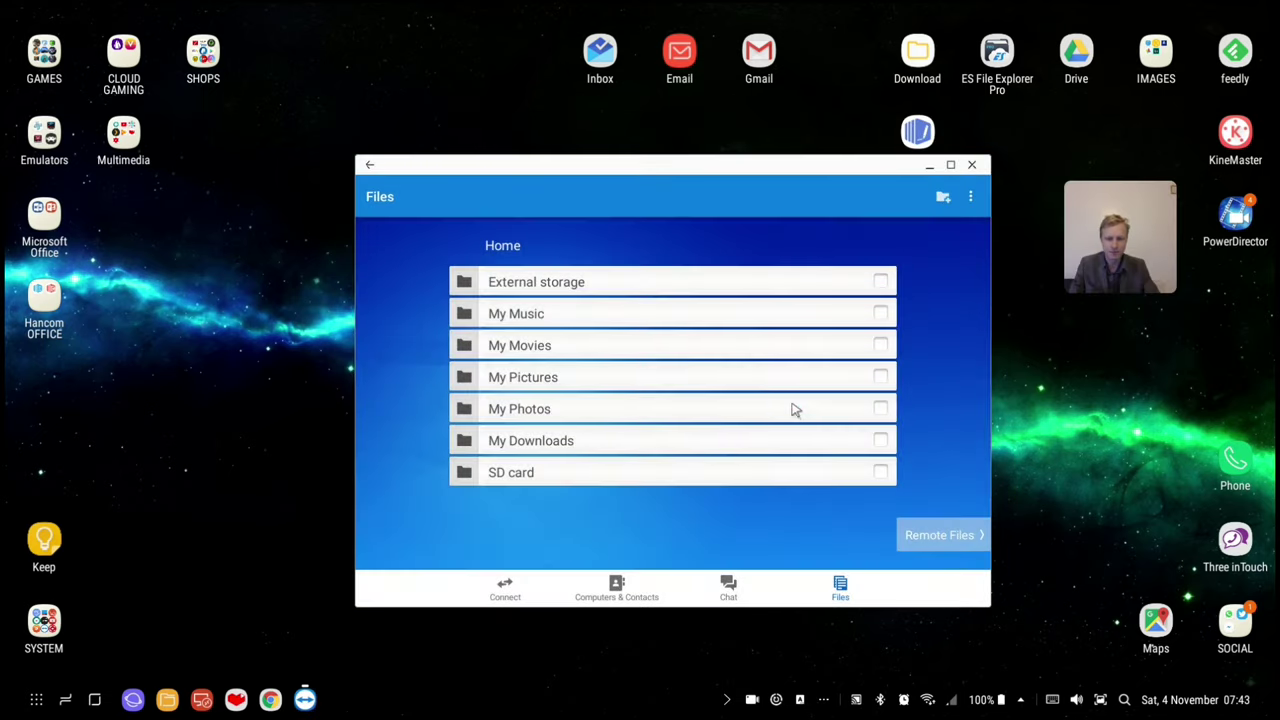
# Enter a partner ID on the Connect screen, then open the Remote group under Computers & Contacts
pyautogui.click(504, 592)
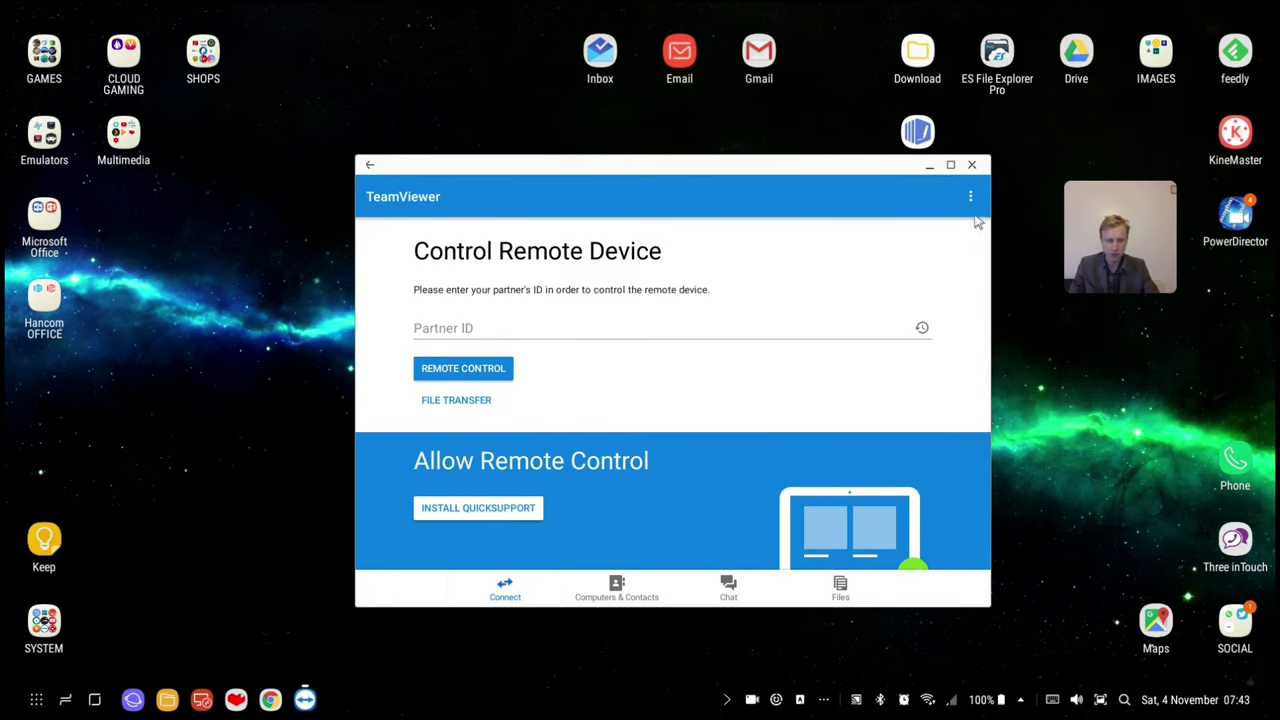
pyautogui.click(616, 588)
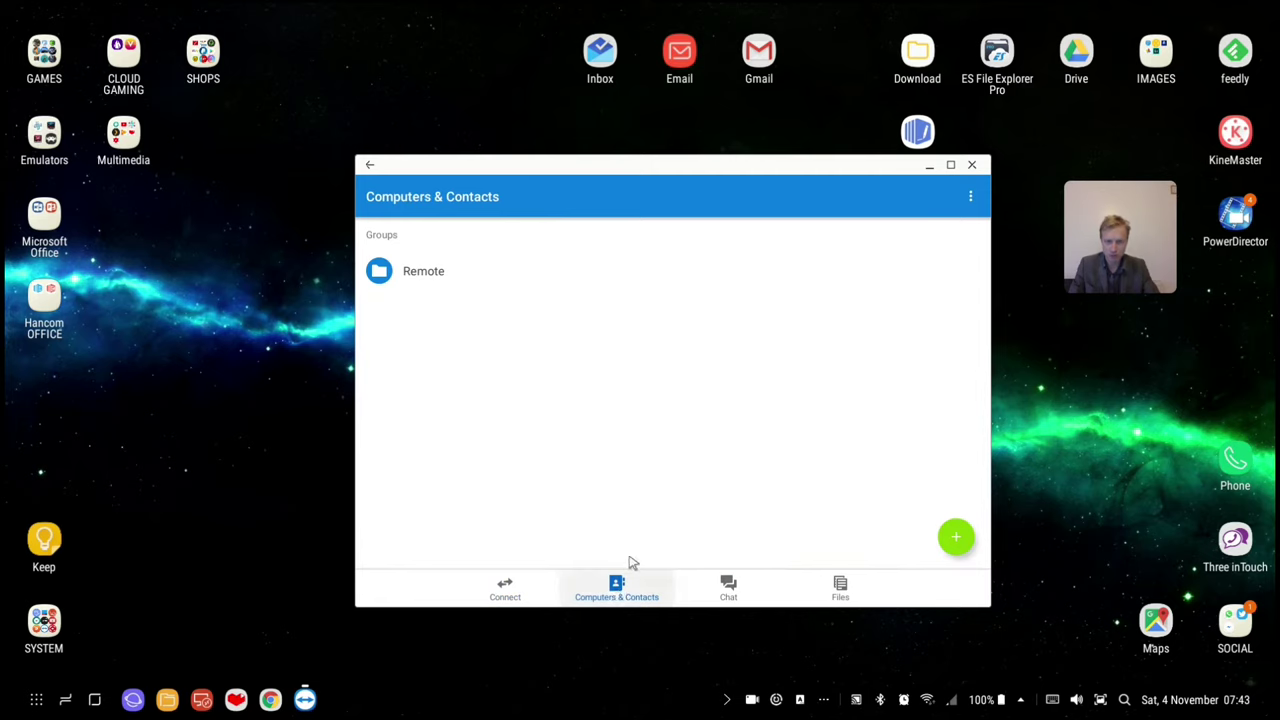
pyautogui.click(514, 598)
pyautogui.click(455, 334)
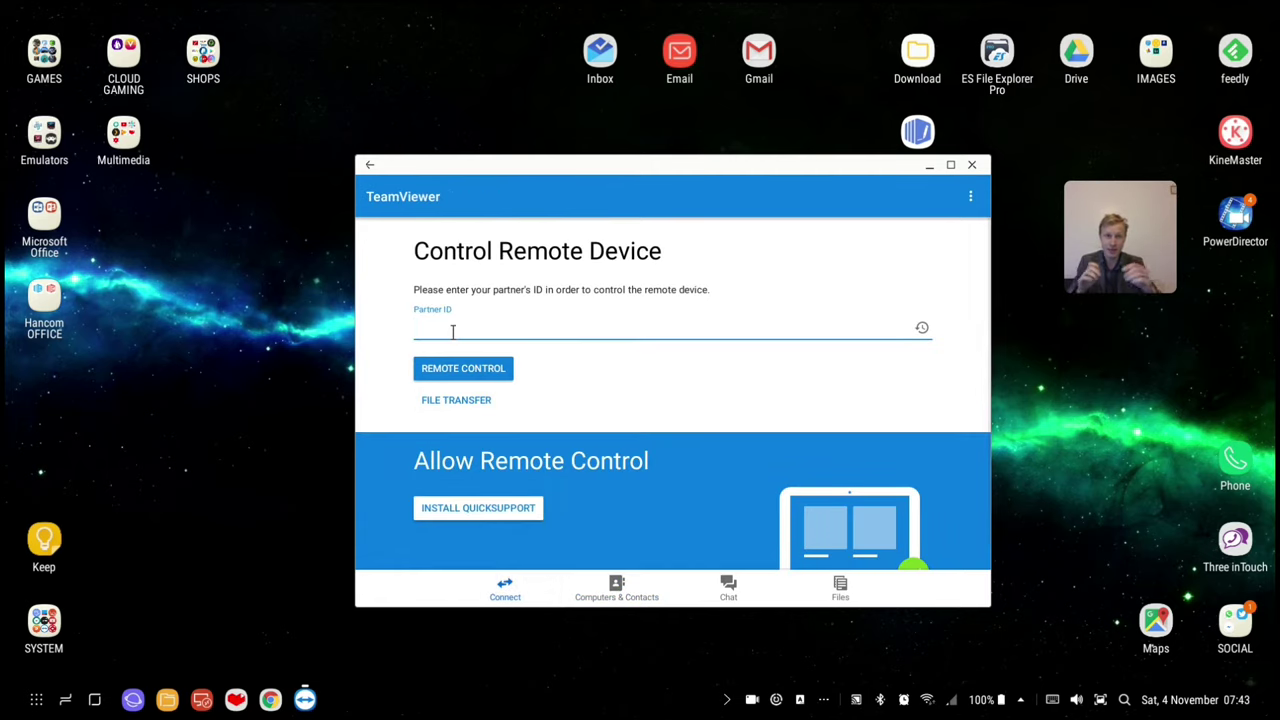
pyautogui.write('123456789')
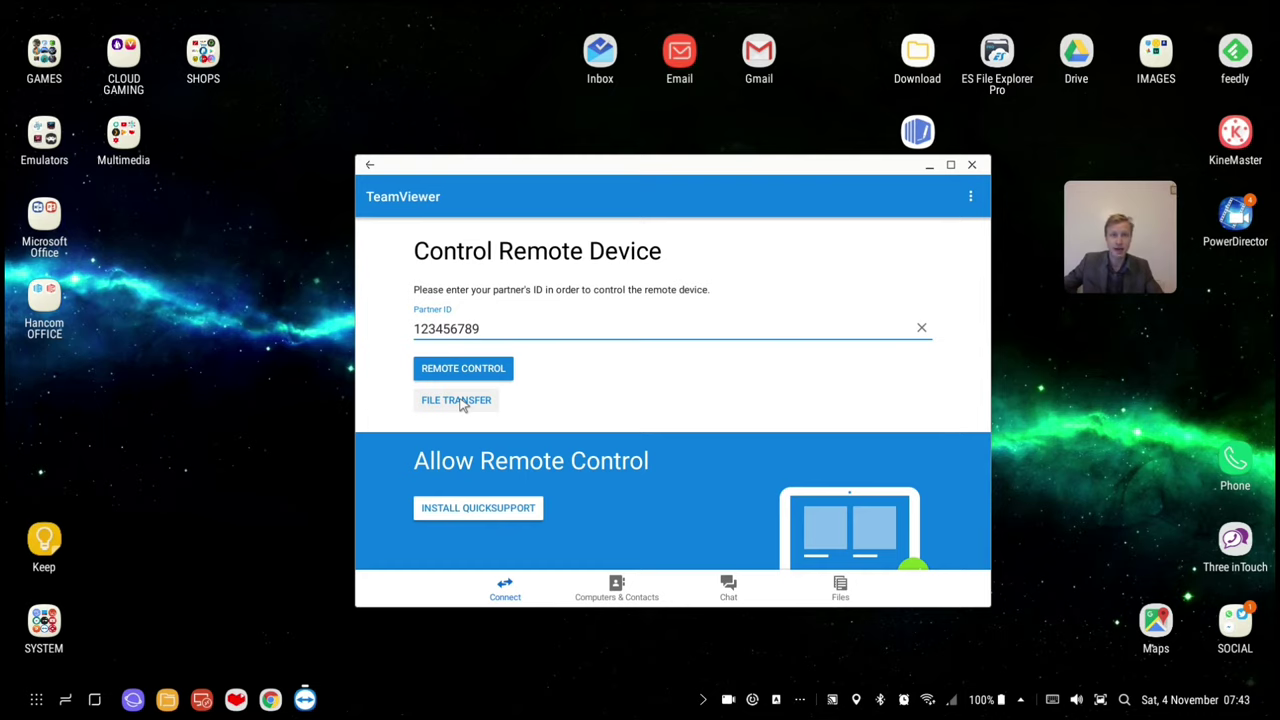
pyautogui.click(604, 588)
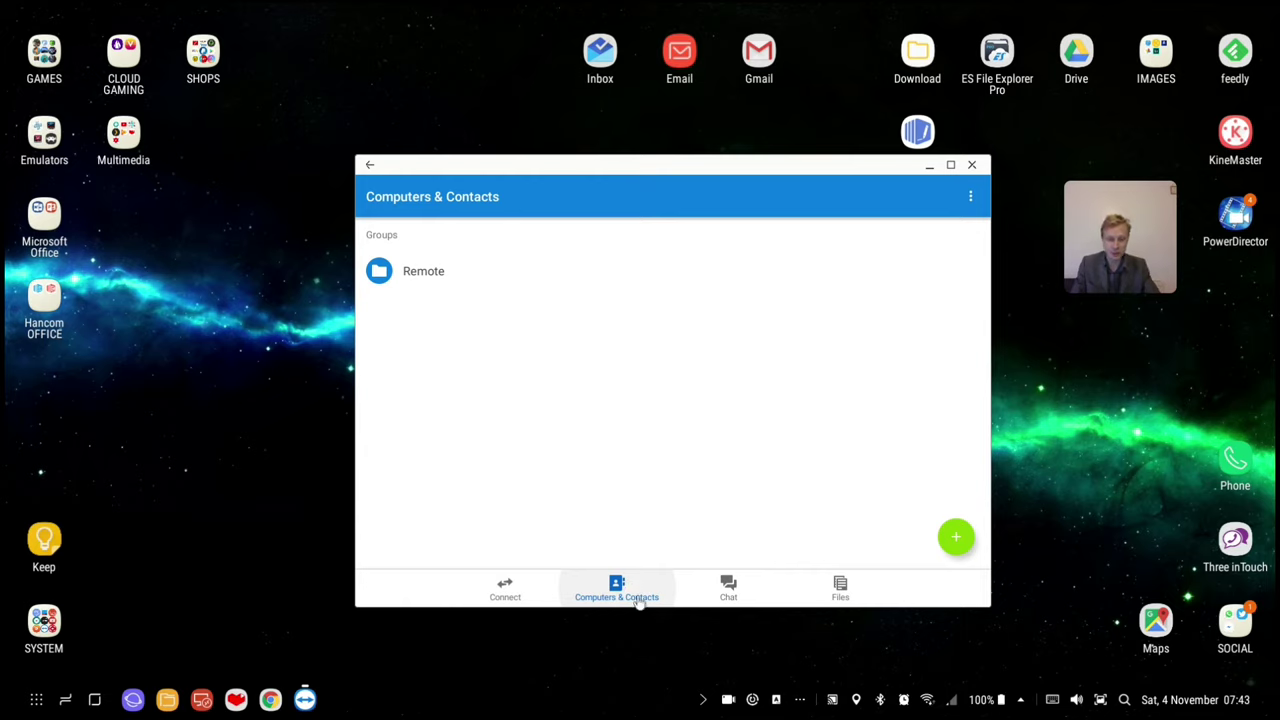
pyautogui.click(434, 281)
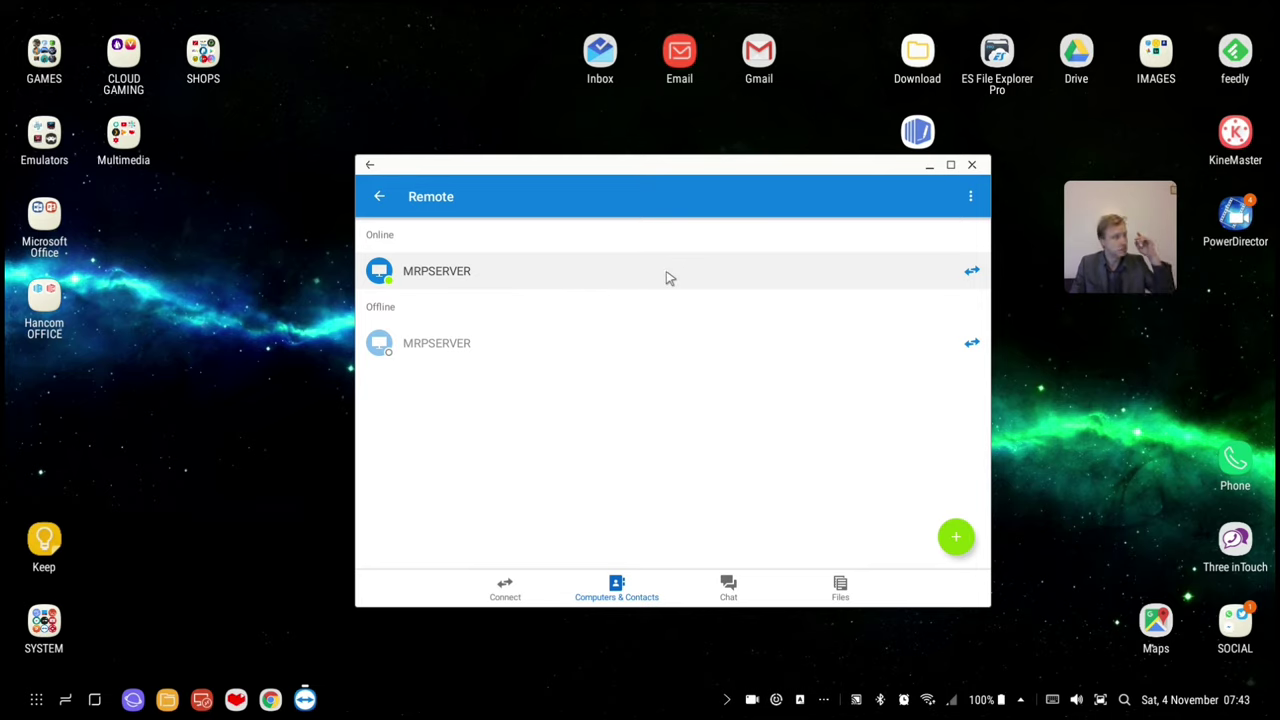
# Connect to the online MRPSERVER and enter the Windows PIN on its lock screen
pyautogui.click(971, 271)
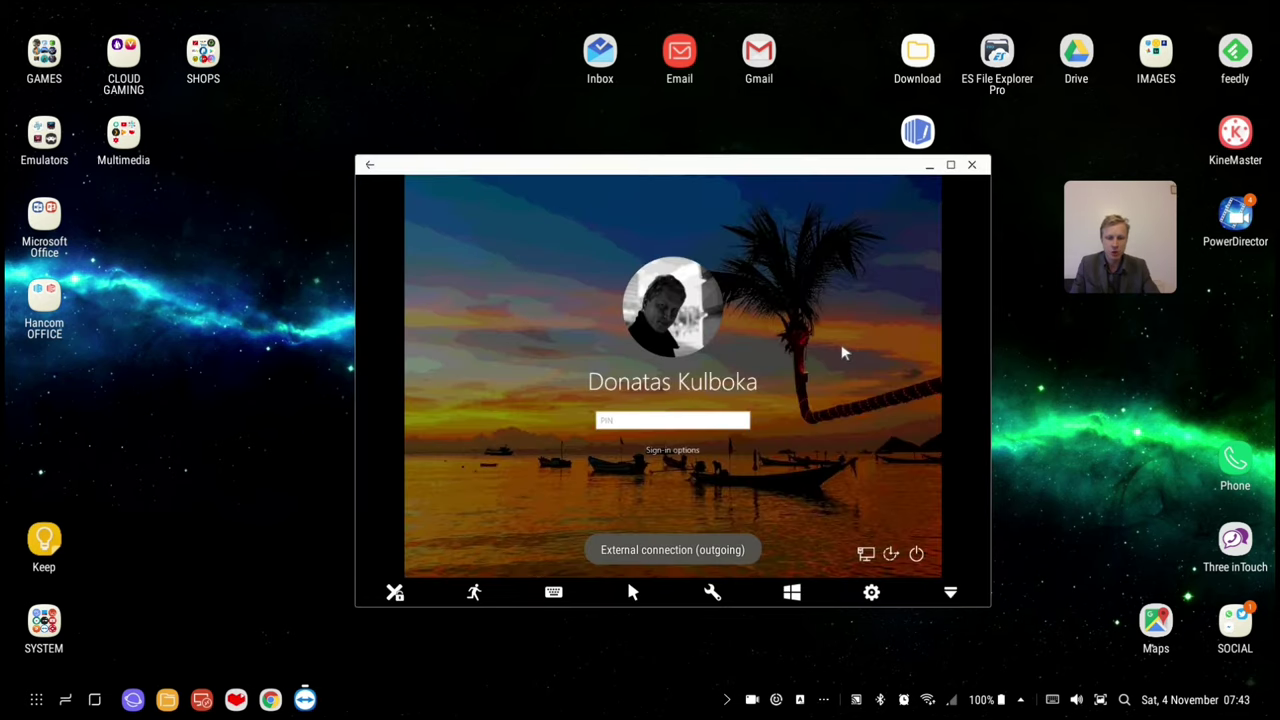
pyautogui.click(666, 421)
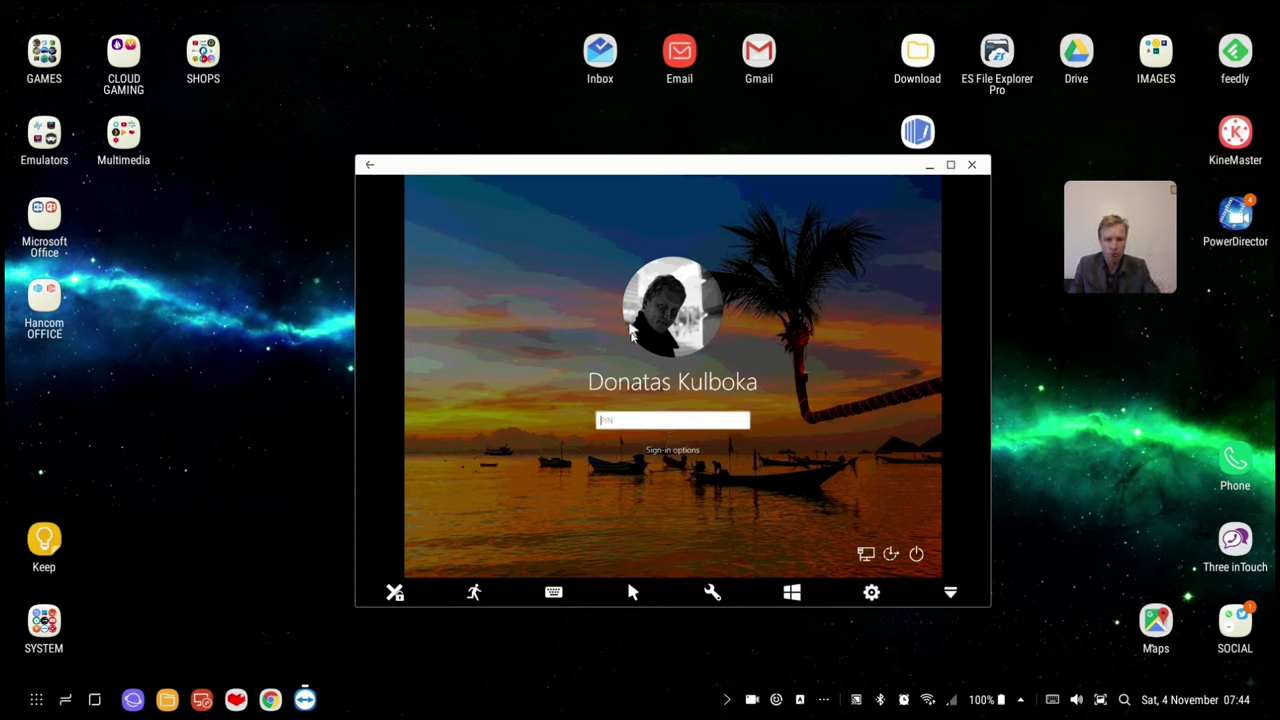
pyautogui.moveTo(658, 155); pyautogui.dragTo(622, 119)
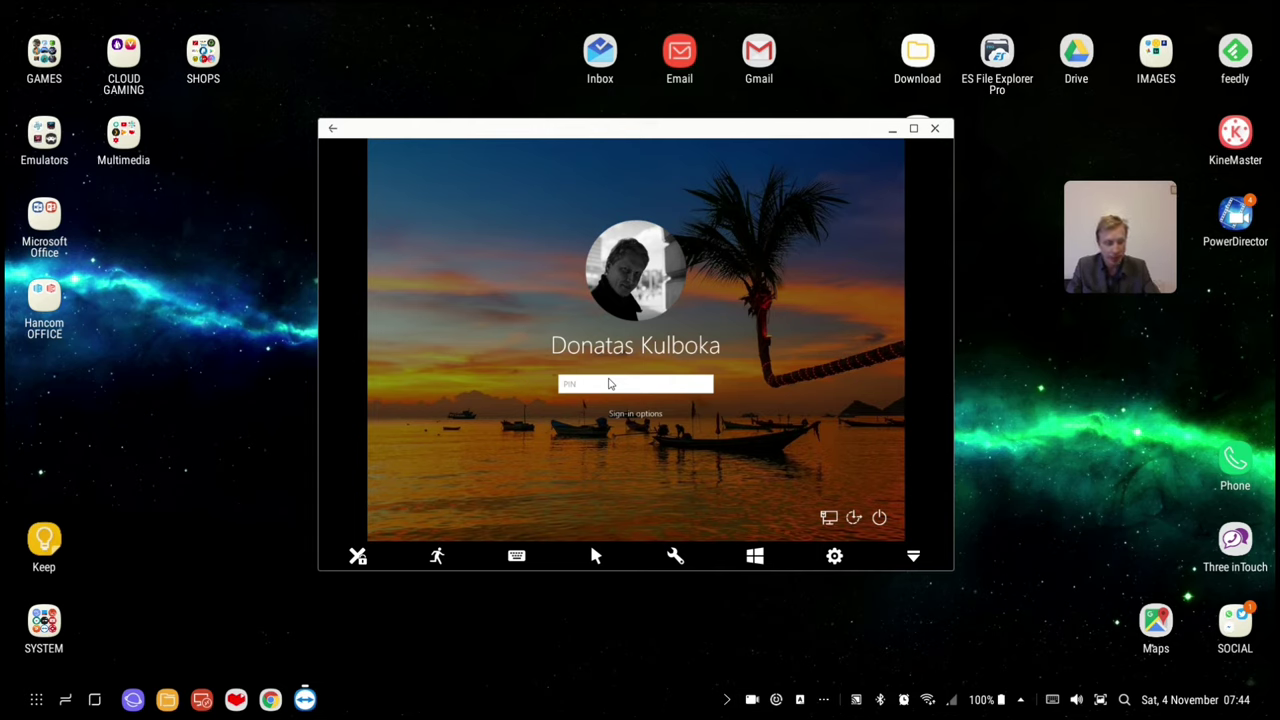
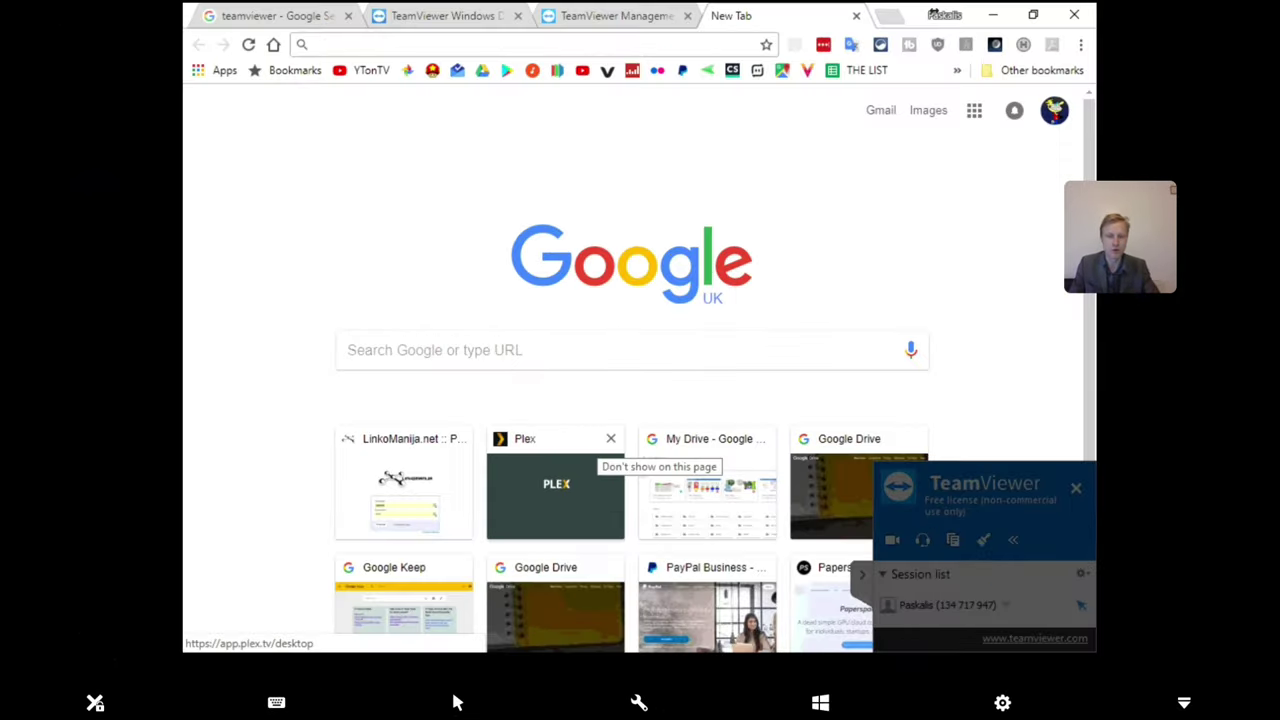
# Hide the session panel, cycle through the remote browser tabs, and dismiss the resolution notification
pyautogui.click(864, 576)
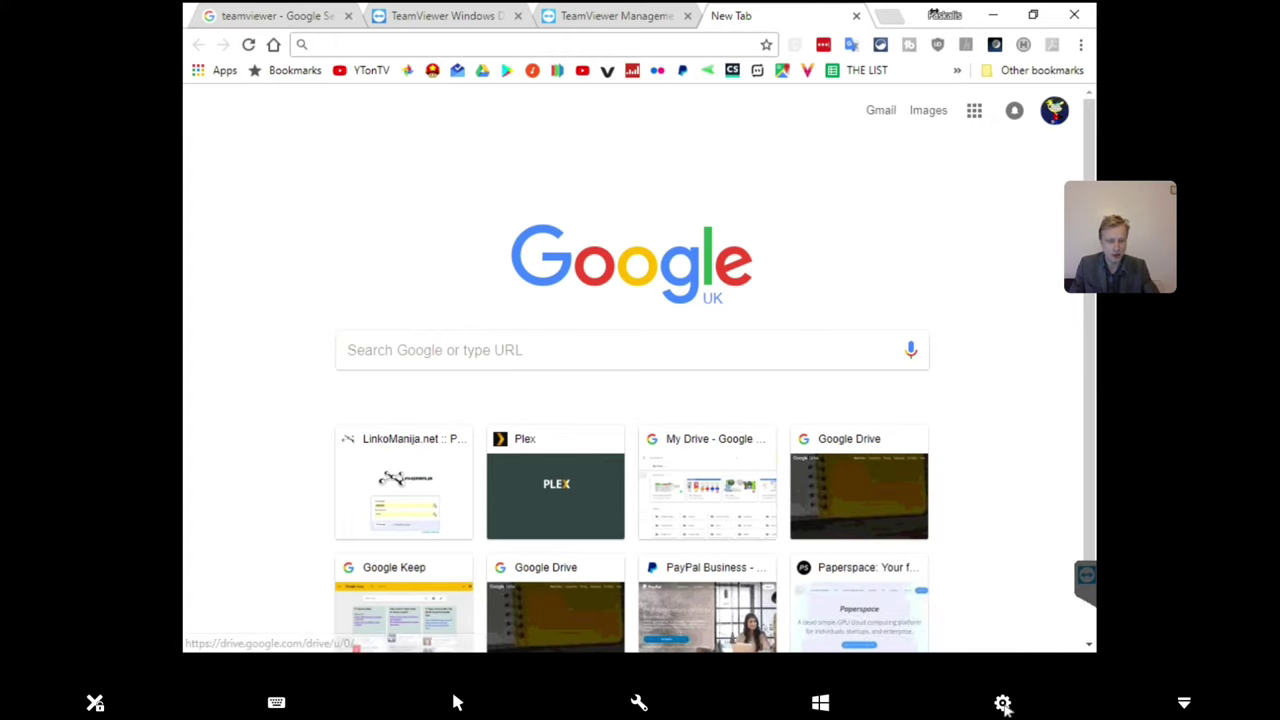
pyautogui.click(595, 17)
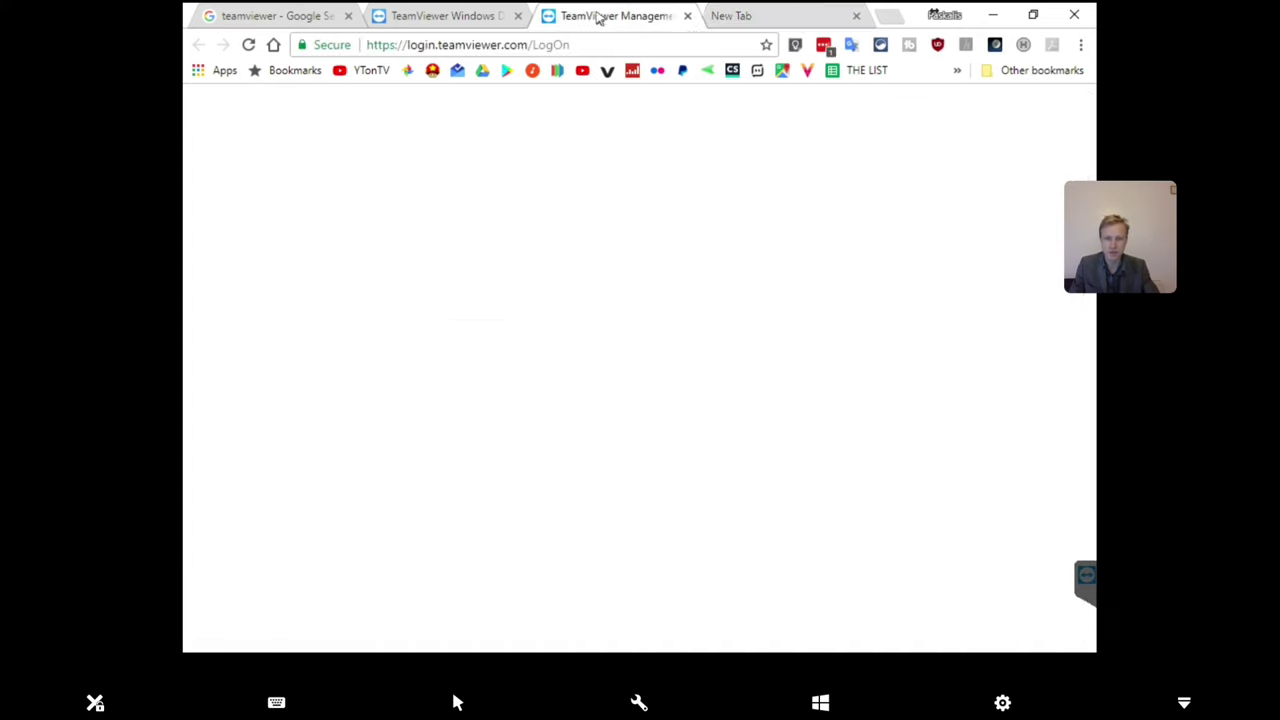
pyautogui.click(758, 17)
pyautogui.click(582, 19)
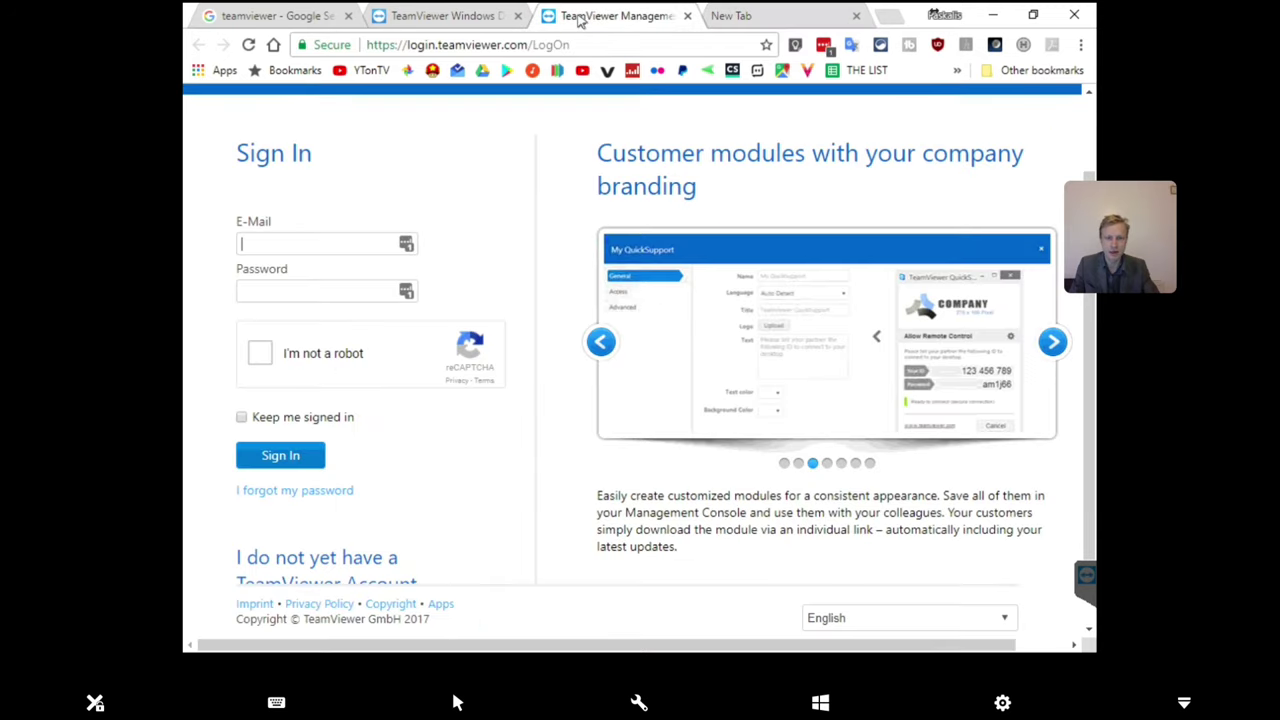
pyautogui.click(445, 16)
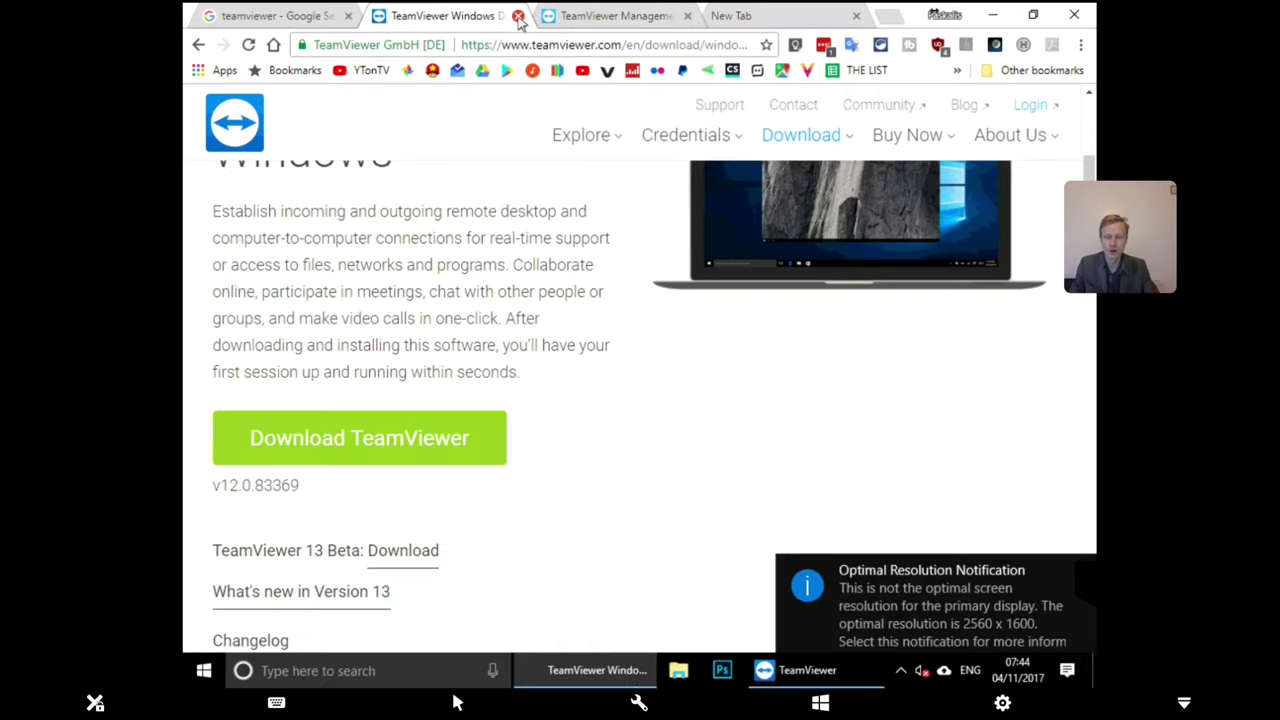
pyautogui.click(1082, 572)
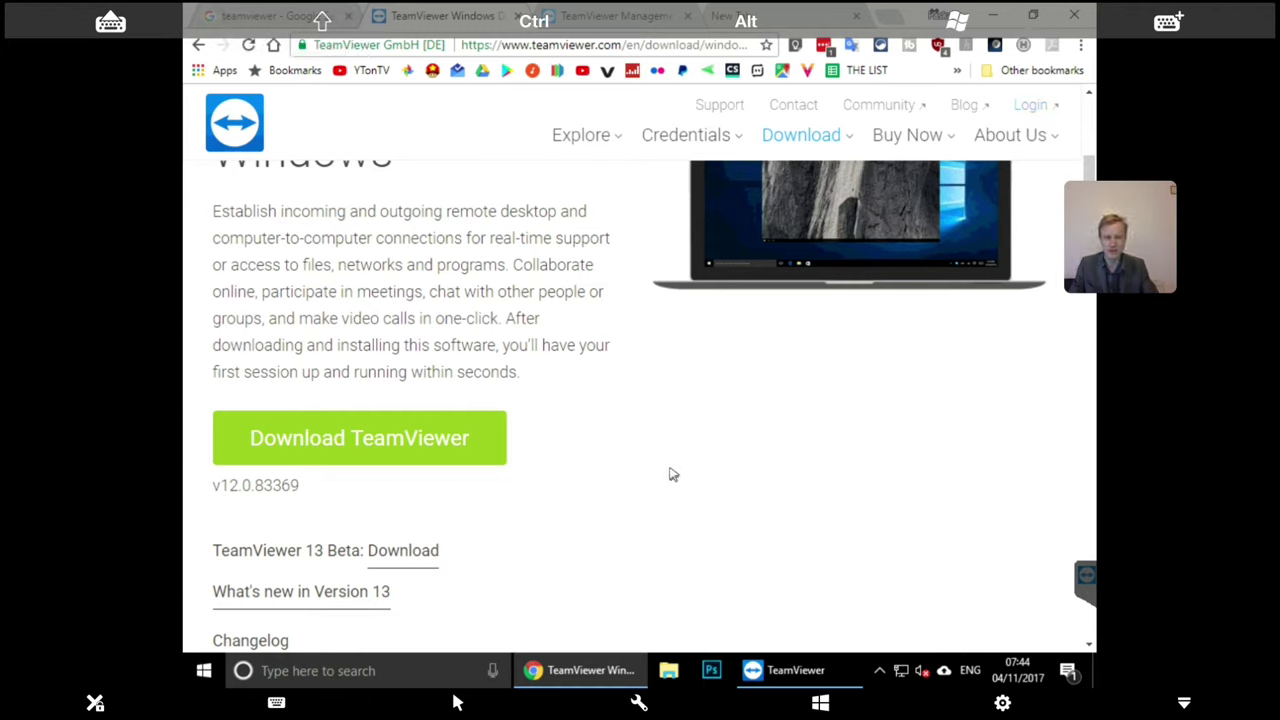
pyautogui.click(198, 44)
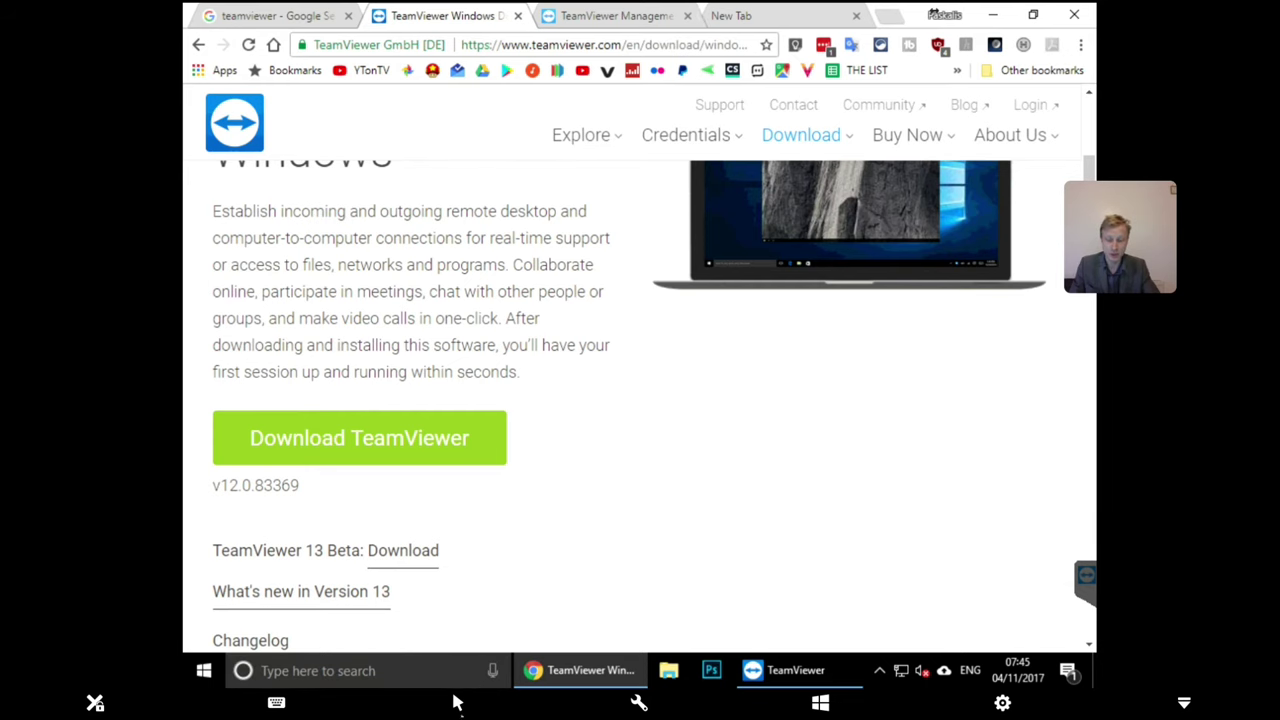
# Toggle mouse/touch mode, open the Management Console sign-in in a new tab, and show remote Actions
pyautogui.click(455, 703)
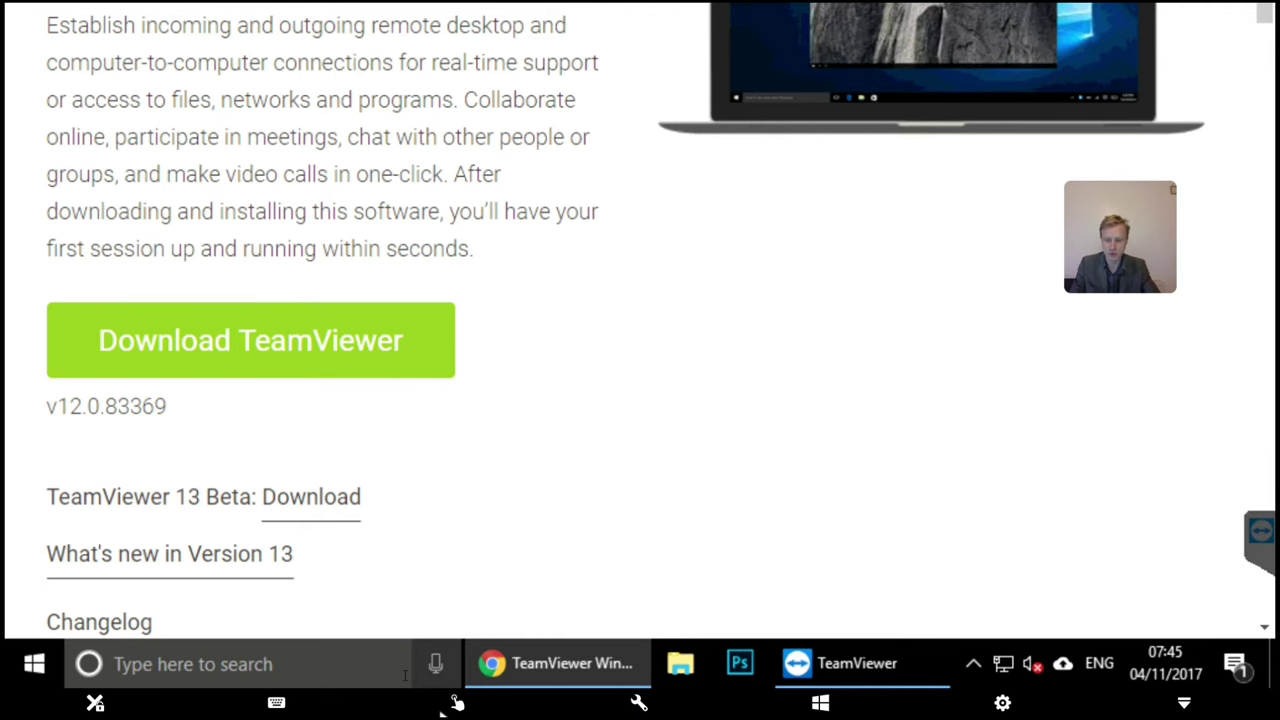
pyautogui.click(457, 703)
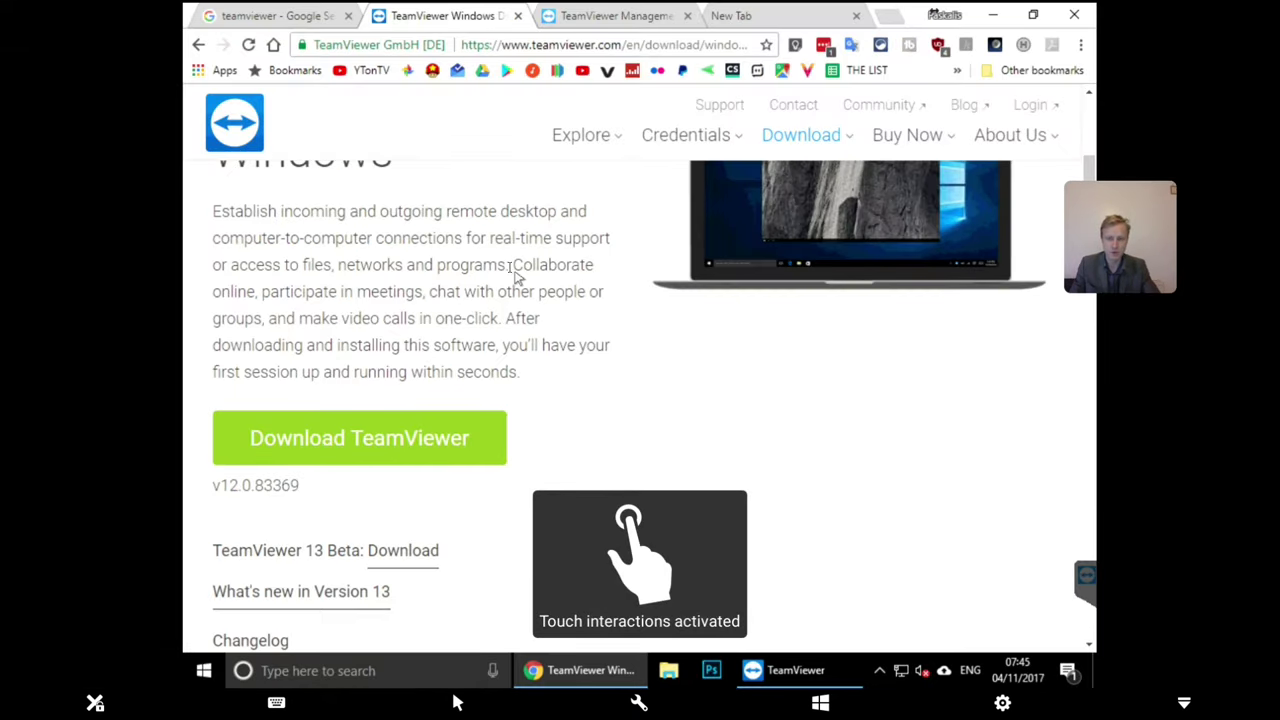
pyautogui.click(585, 137)
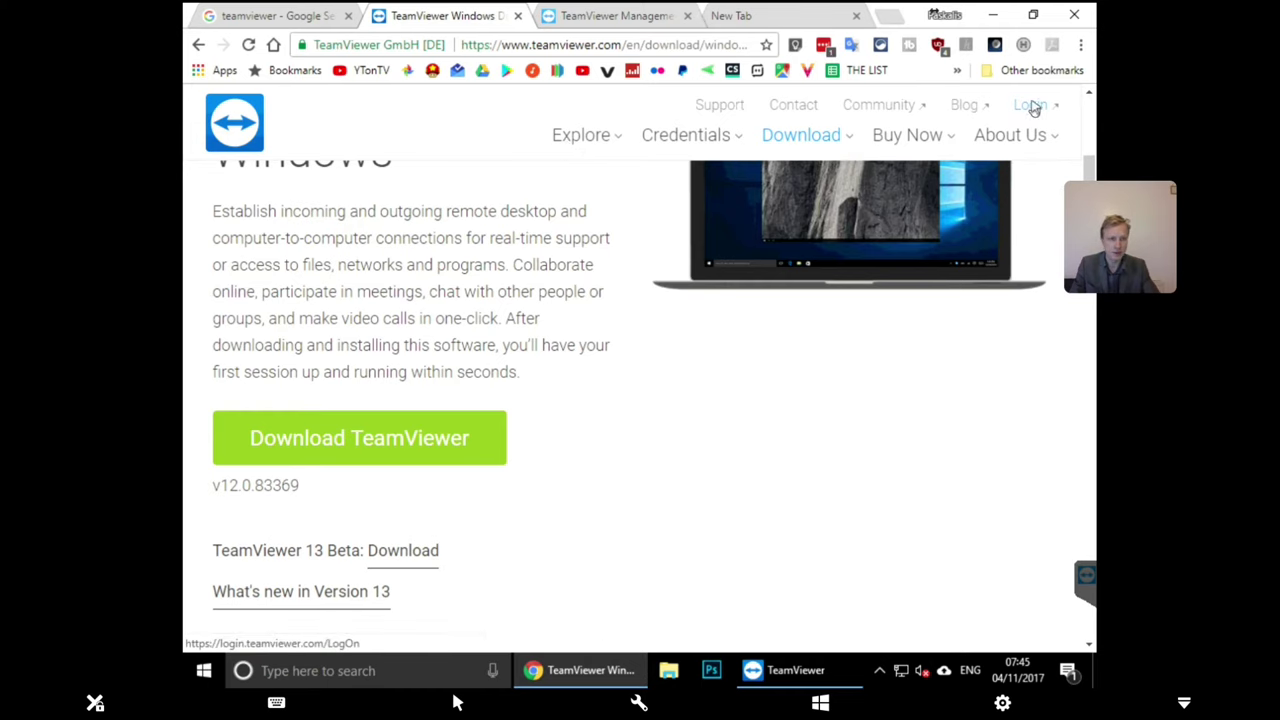
pyautogui.click(1030, 105)
pyautogui.click(638, 703)
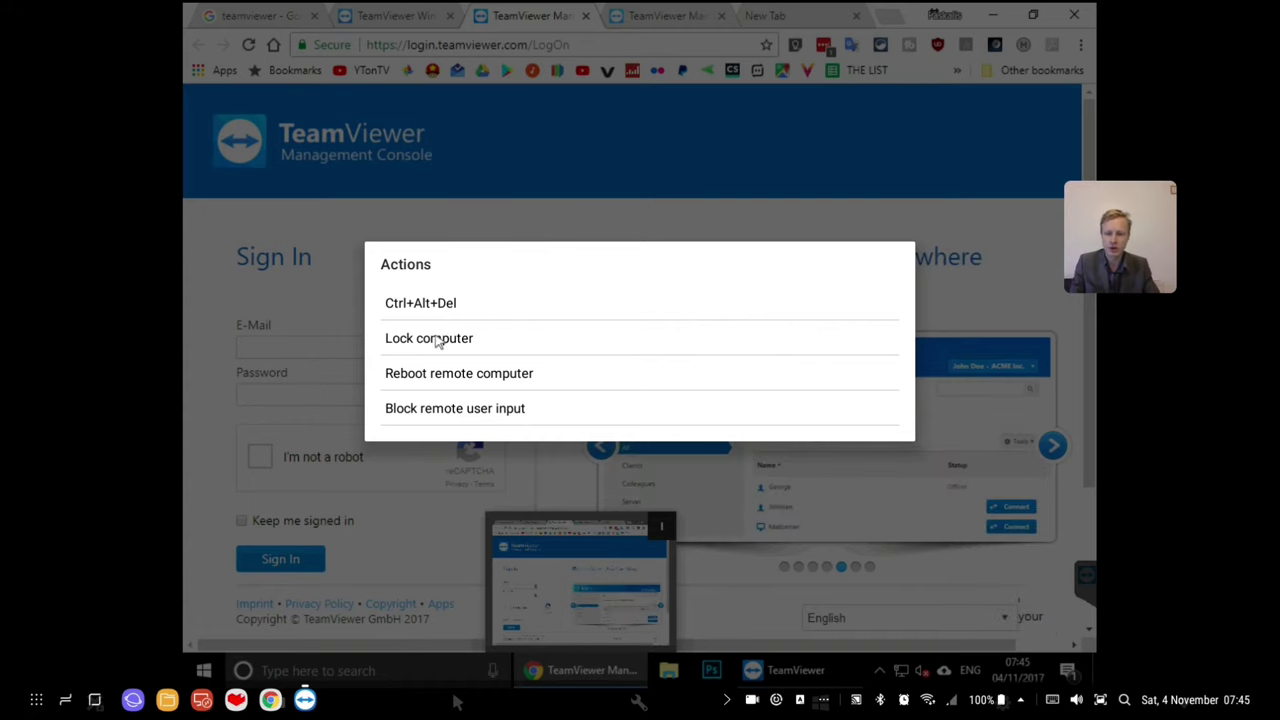
pyautogui.click(609, 206)
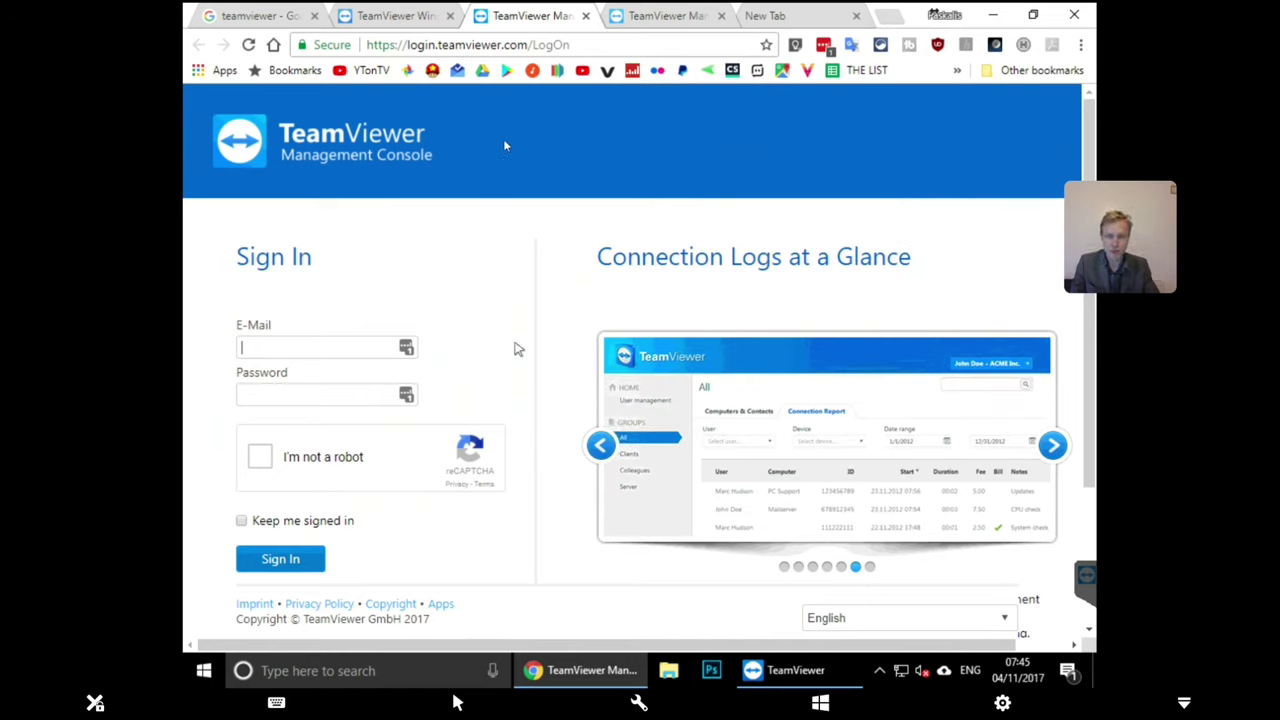
pyautogui.click(640, 703)
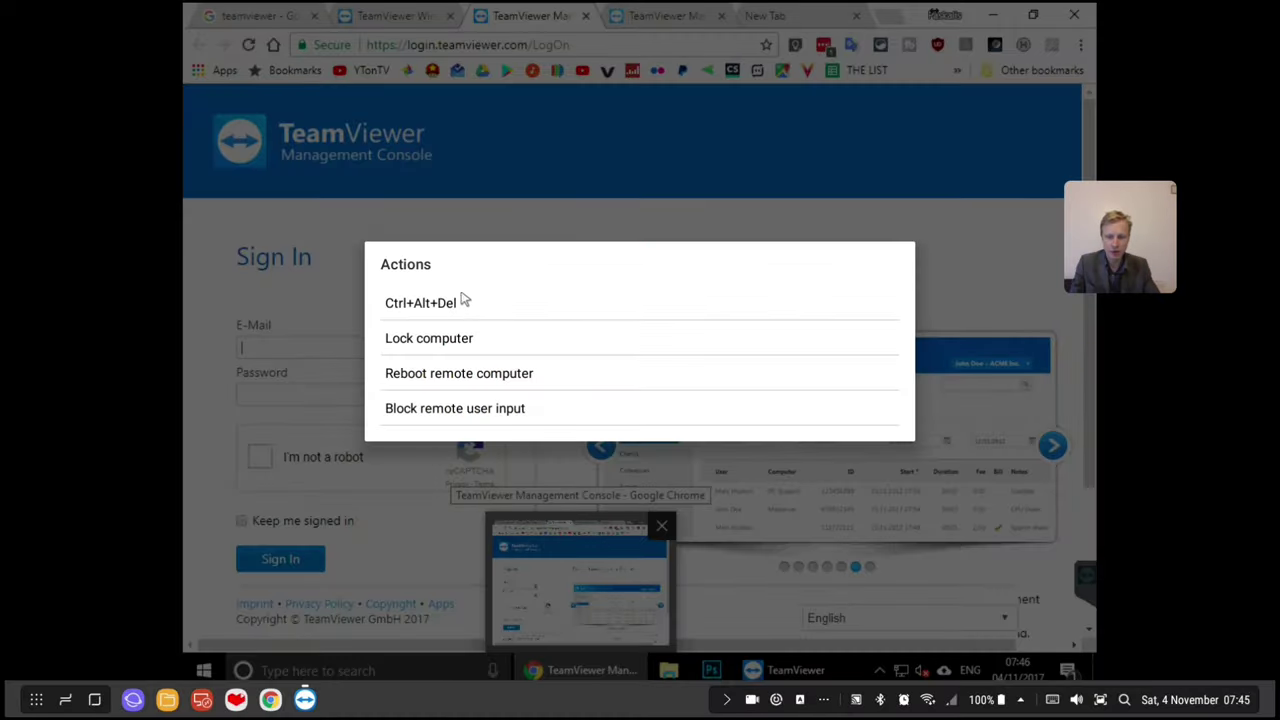
pyautogui.click(463, 299)
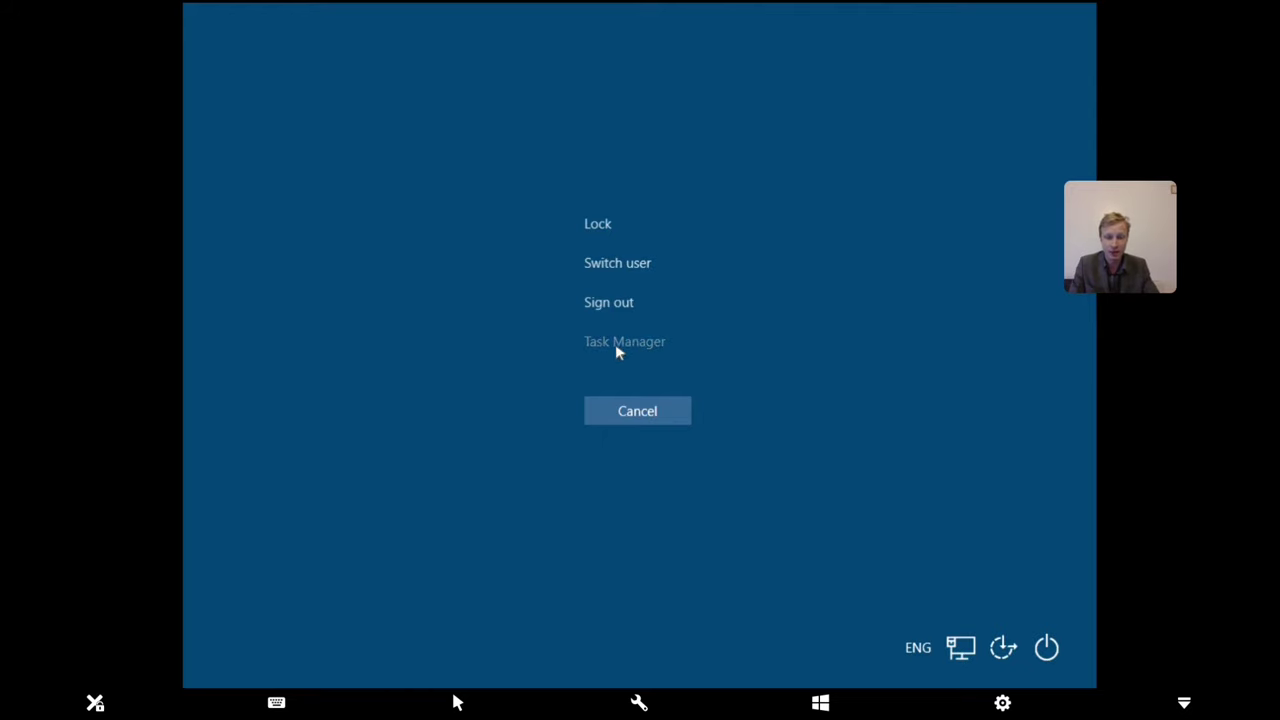
pyautogui.click(617, 350)
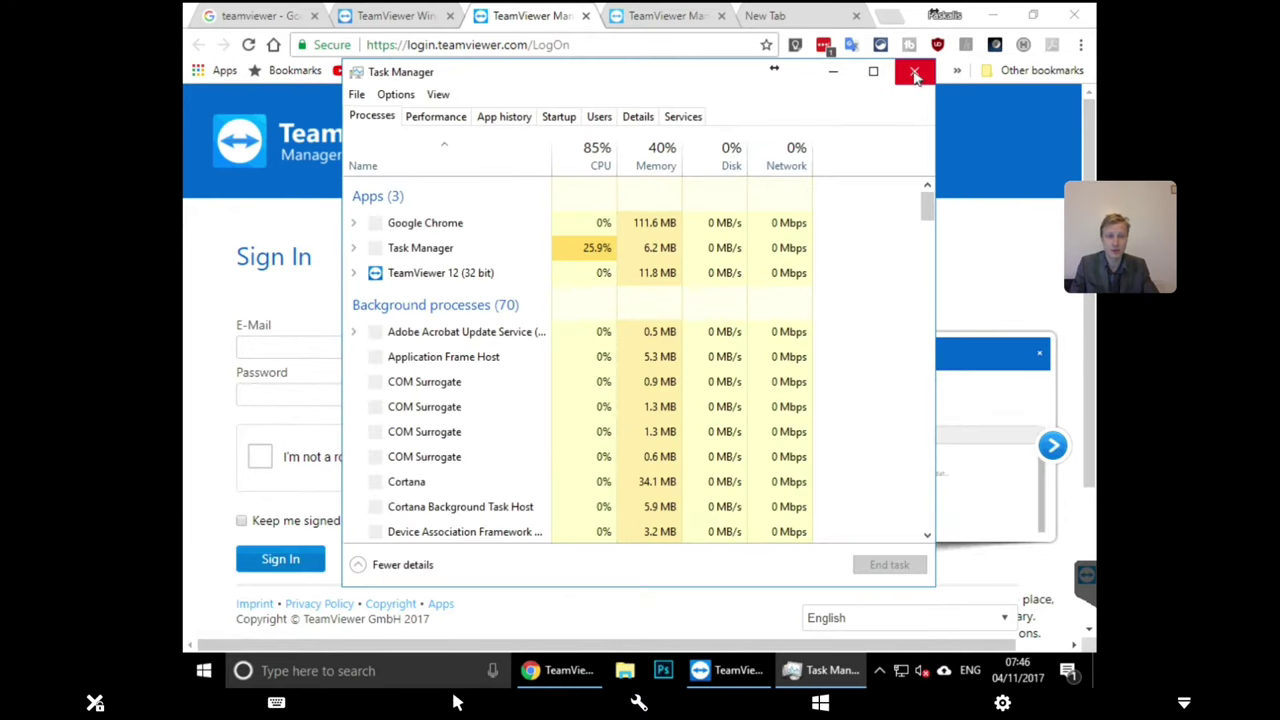
pyautogui.click(914, 73)
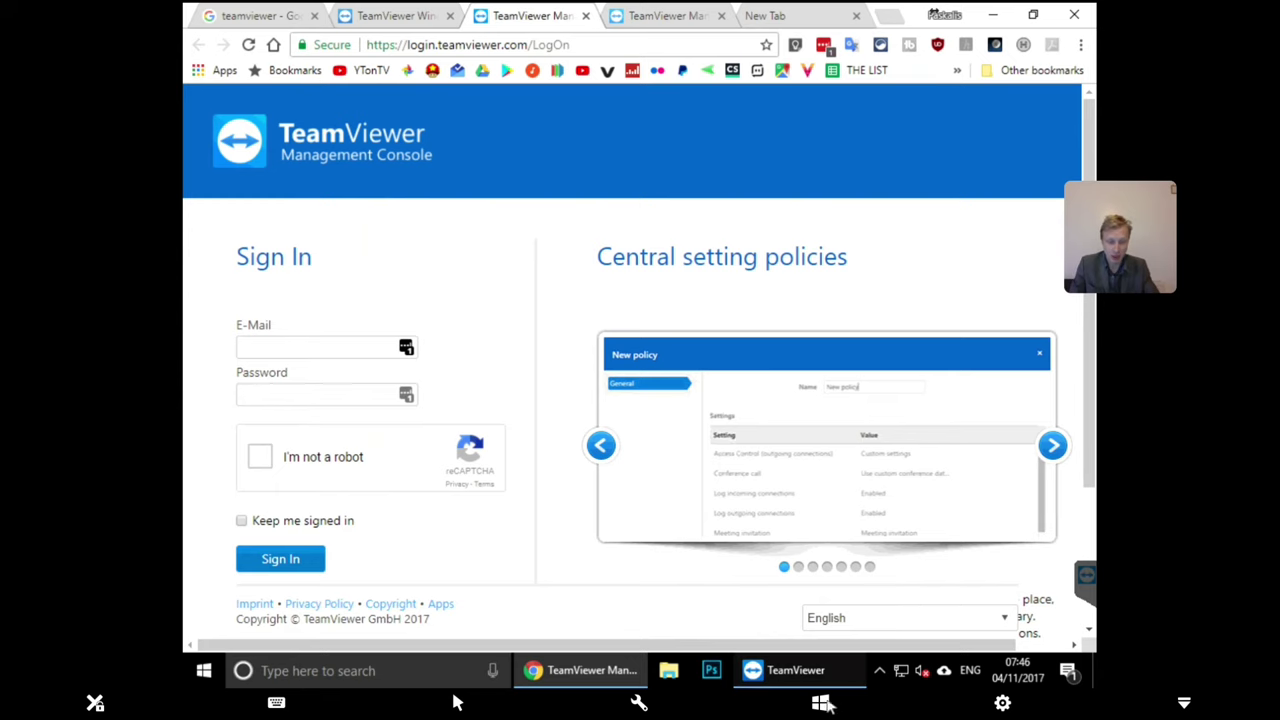
pyautogui.click(822, 703)
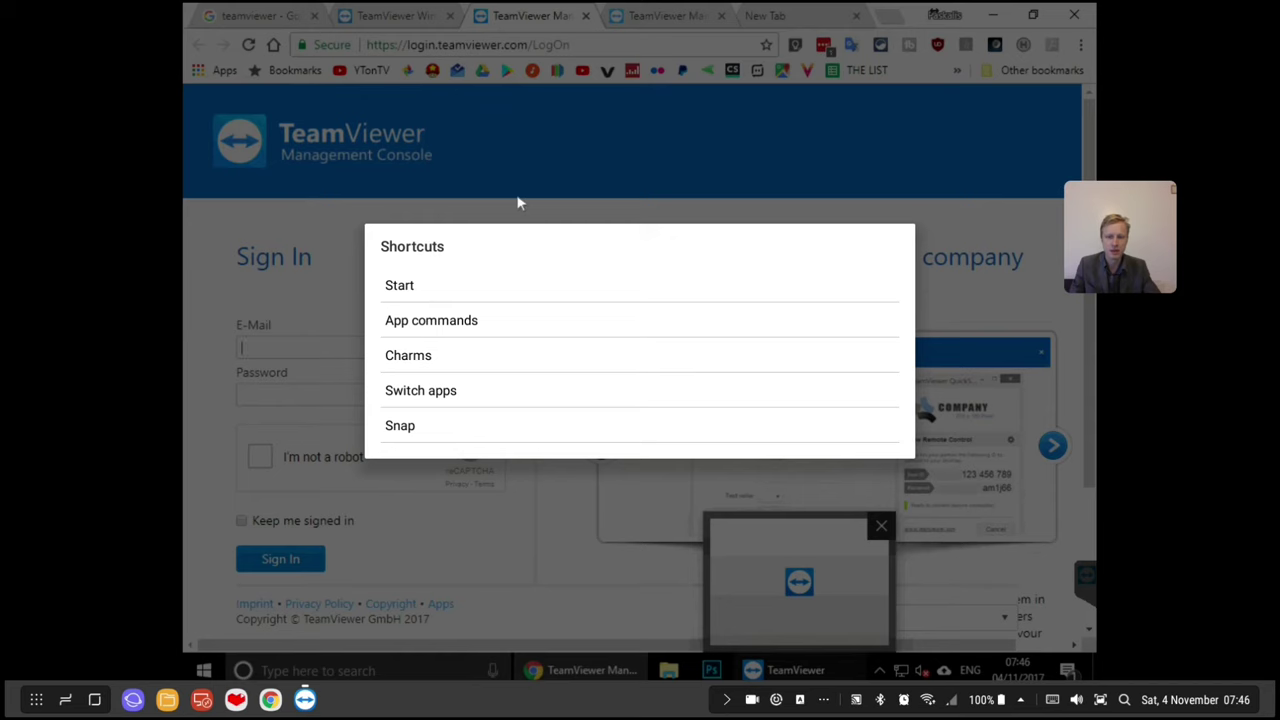
pyautogui.click(422, 285)
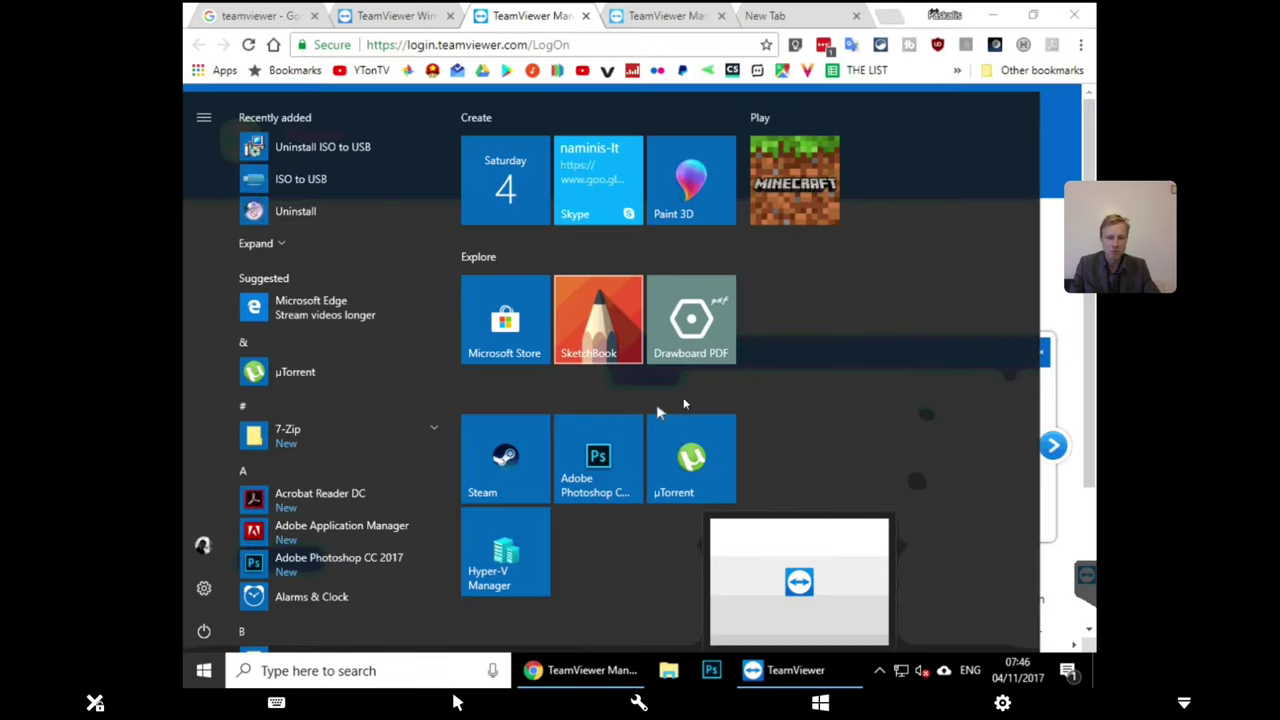
pyautogui.moveTo(585, 670)
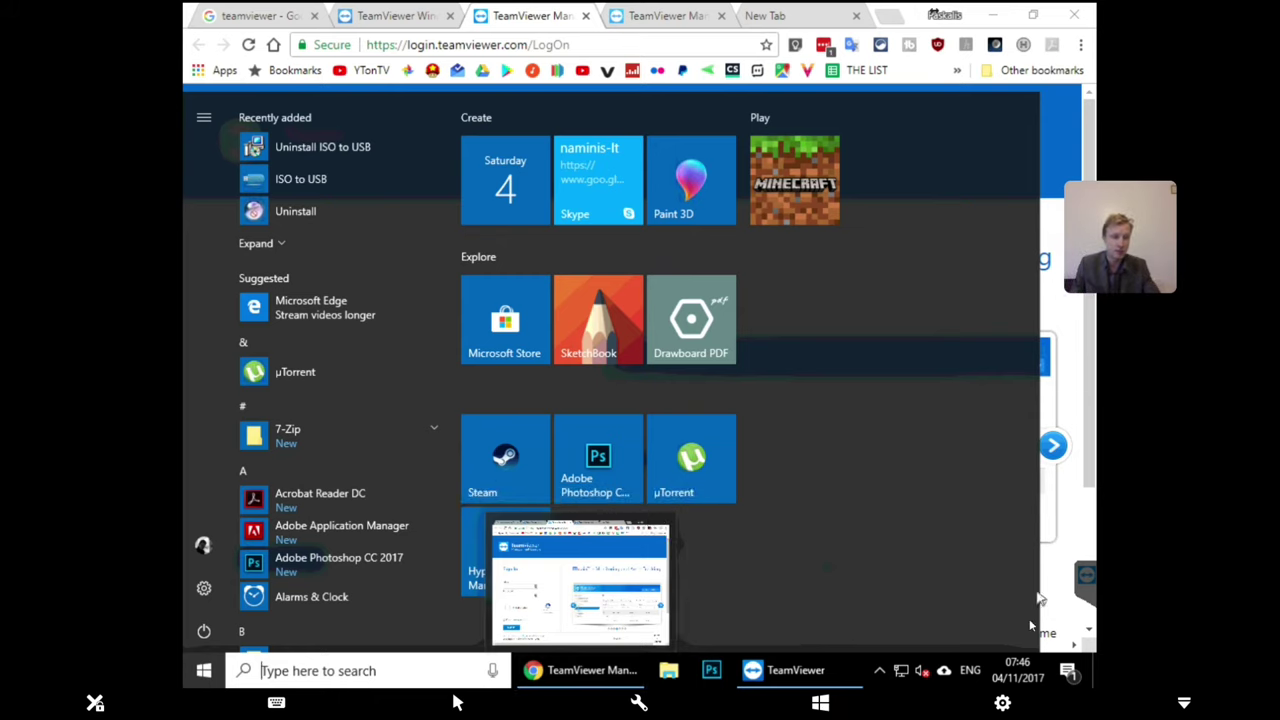
pyautogui.click(822, 704)
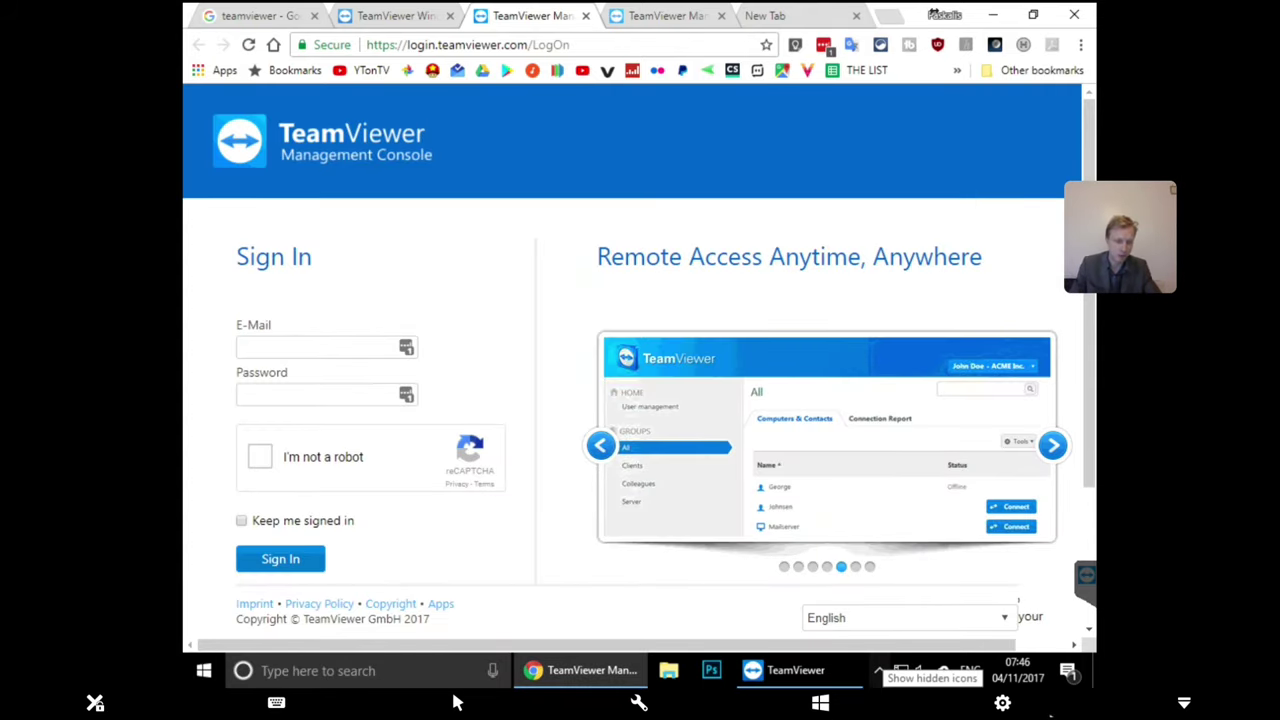
# Set the remote session resolution to Best fit (1920x1080)
pyautogui.click(1002, 703)
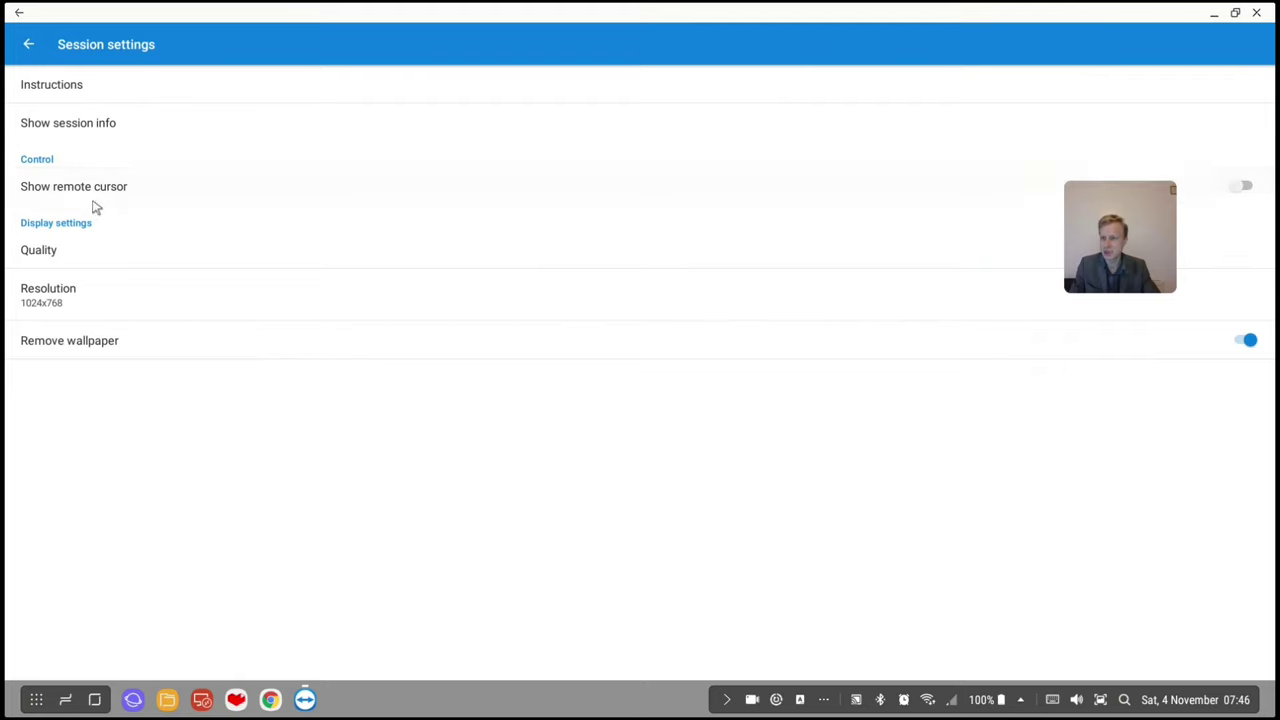
pyautogui.click(63, 290)
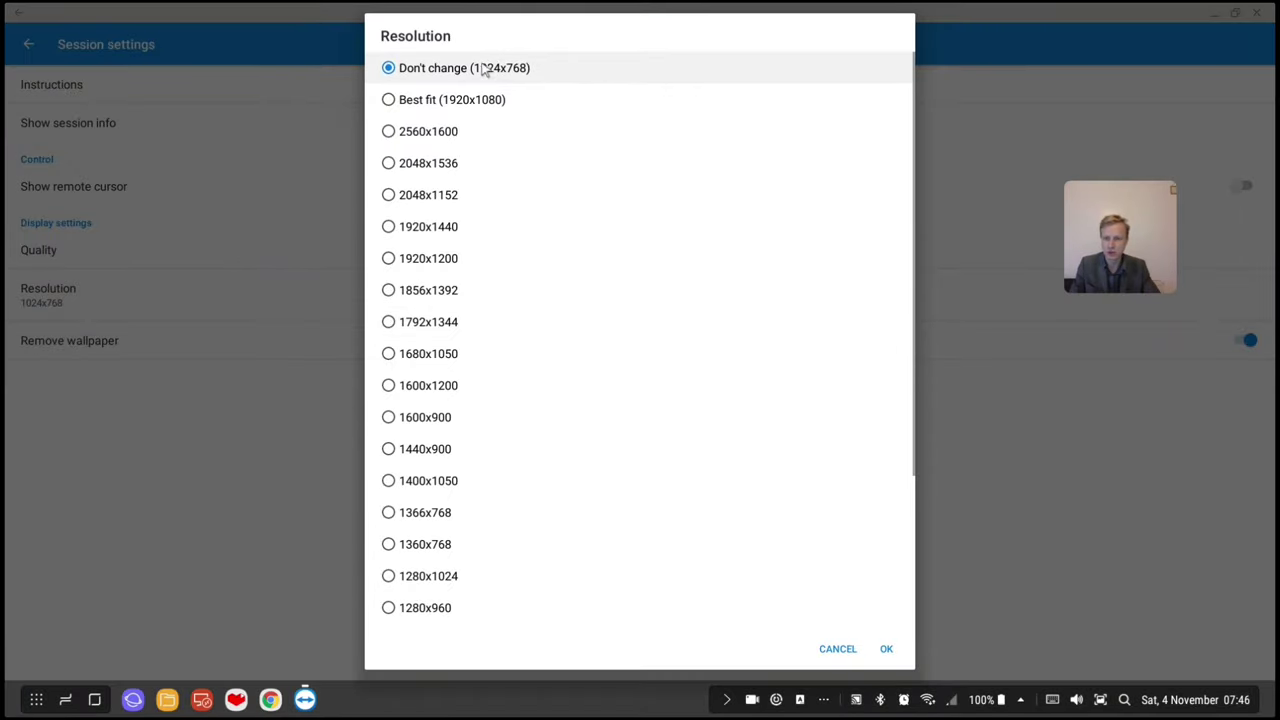
pyautogui.click(463, 106)
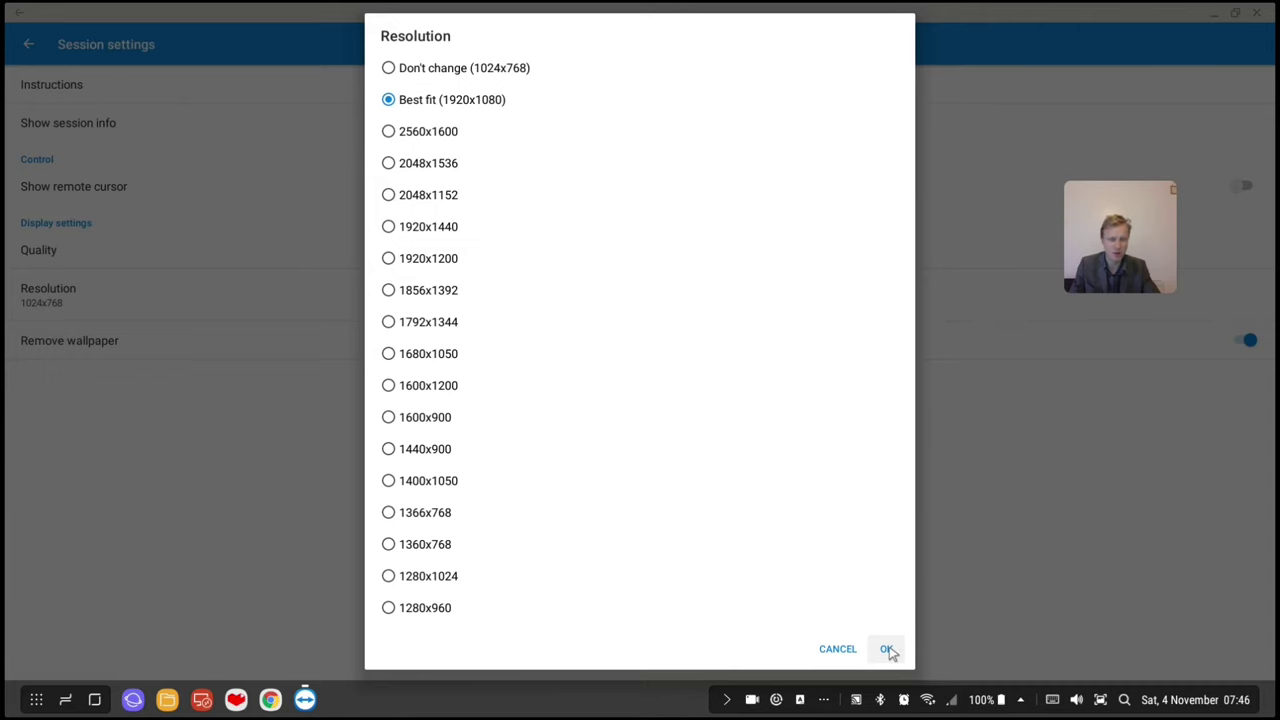
pyautogui.click(887, 650)
pyautogui.click(31, 46)
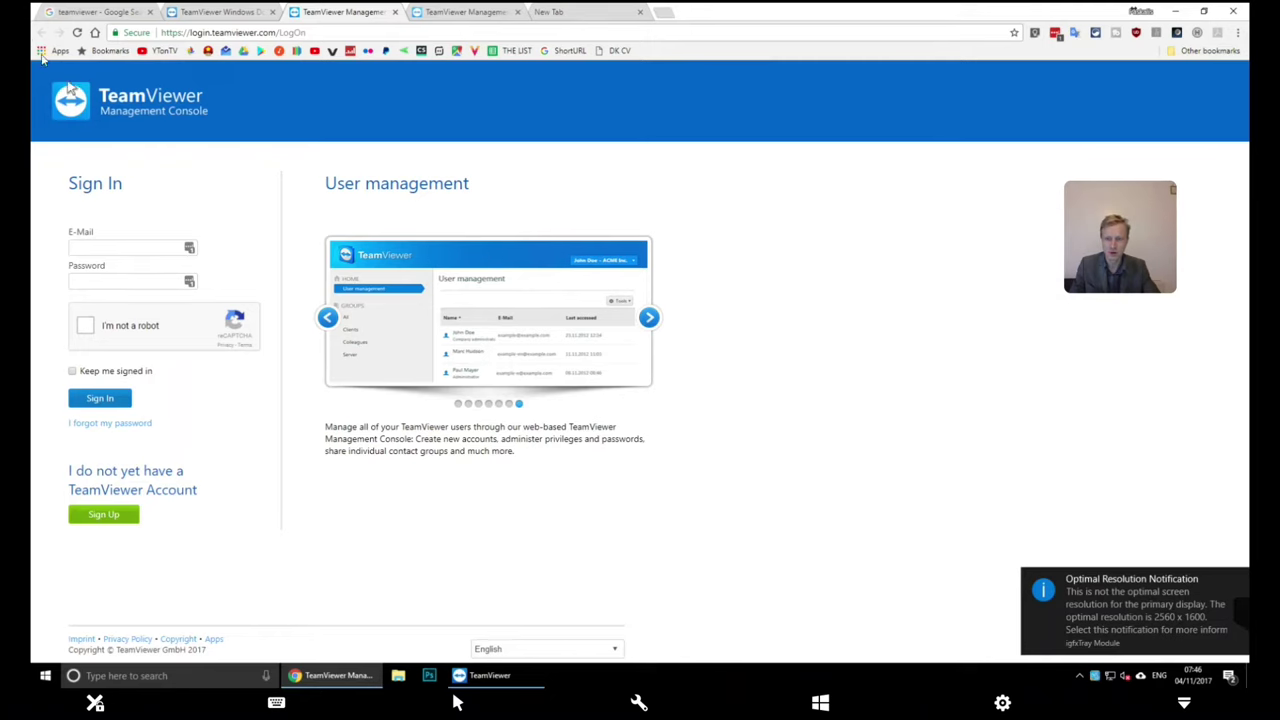
# Dismiss the resolution notification, switch to the New Tab page, and expand the remote desktop view
pyautogui.click(1240, 580)
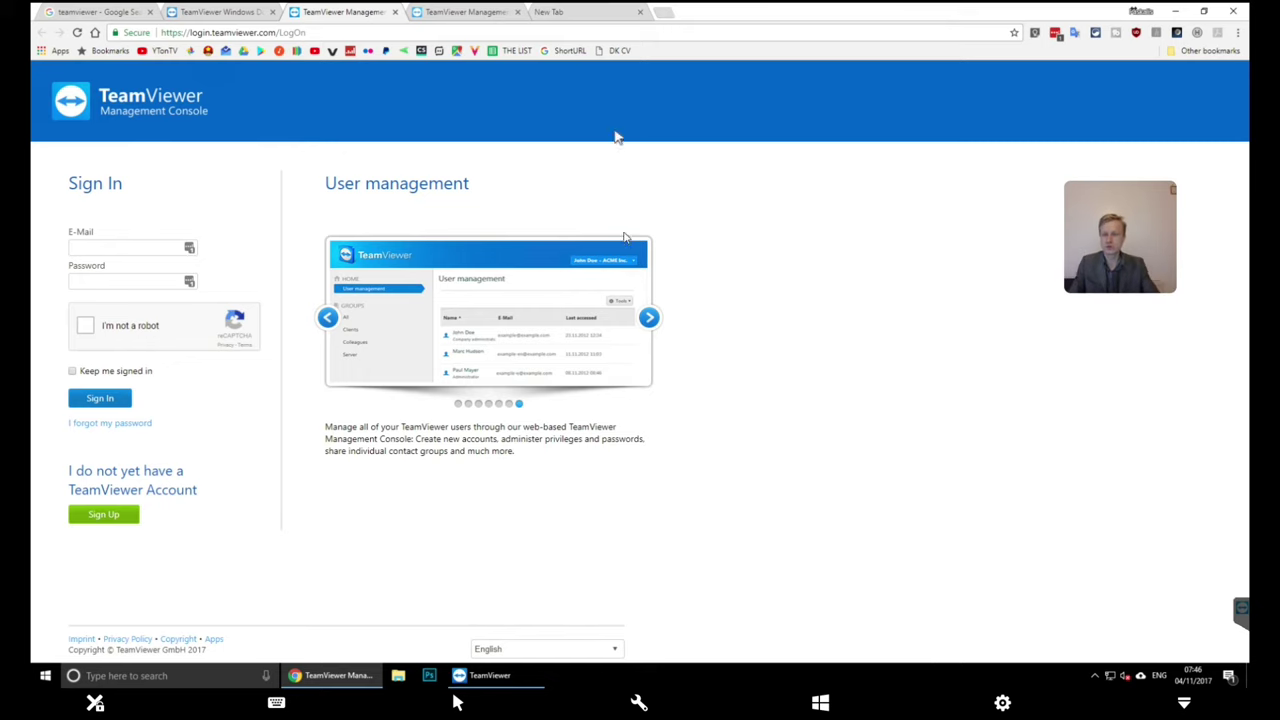
pyautogui.click(458, 14)
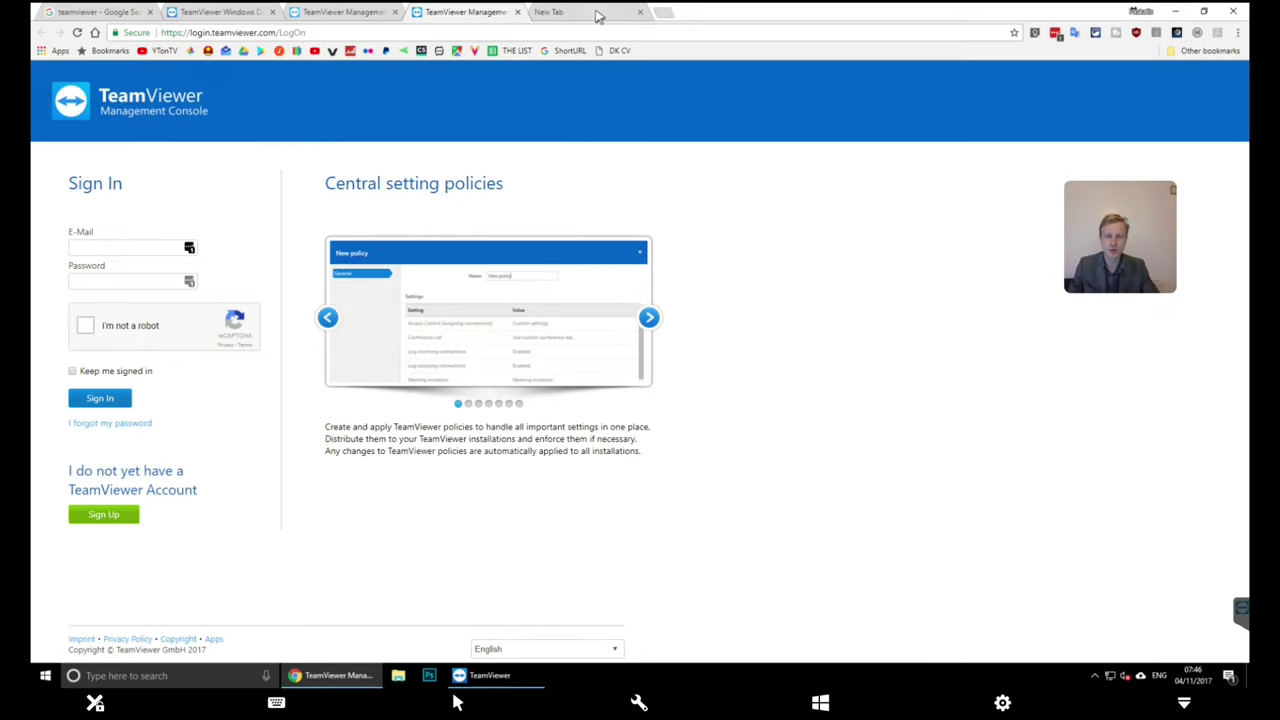
pyautogui.click(597, 14)
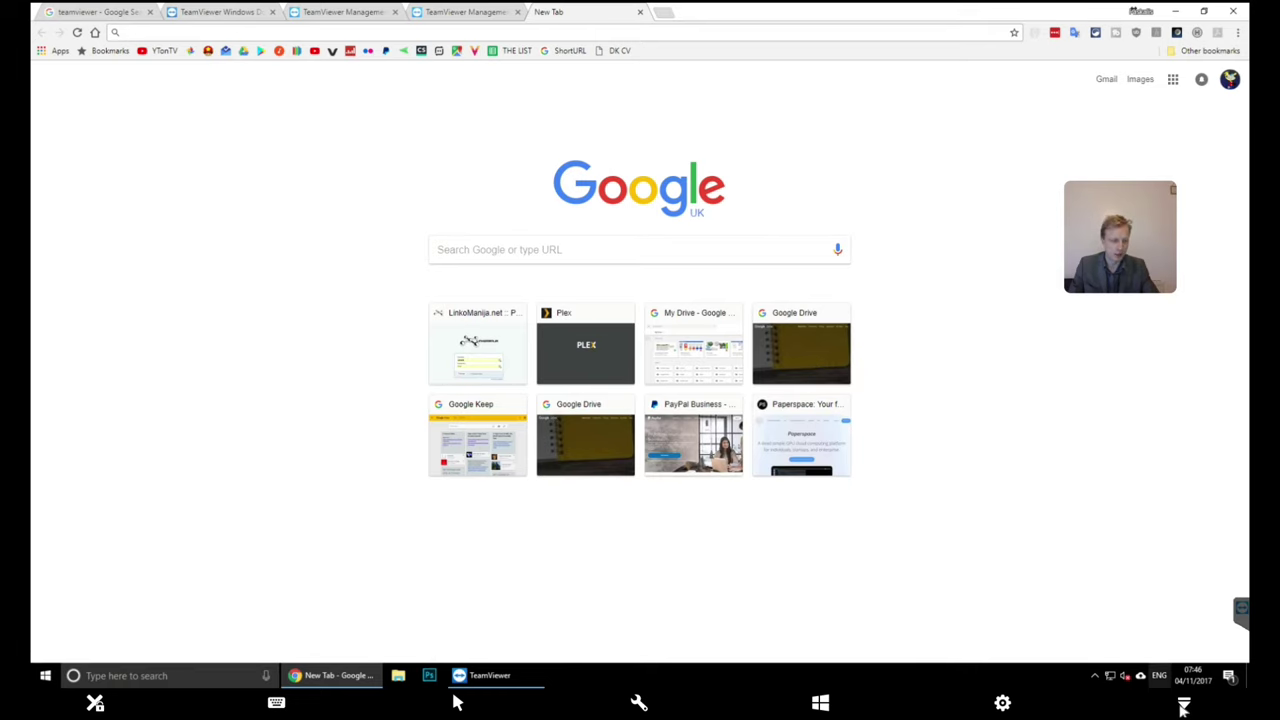
pyautogui.click(1184, 704)
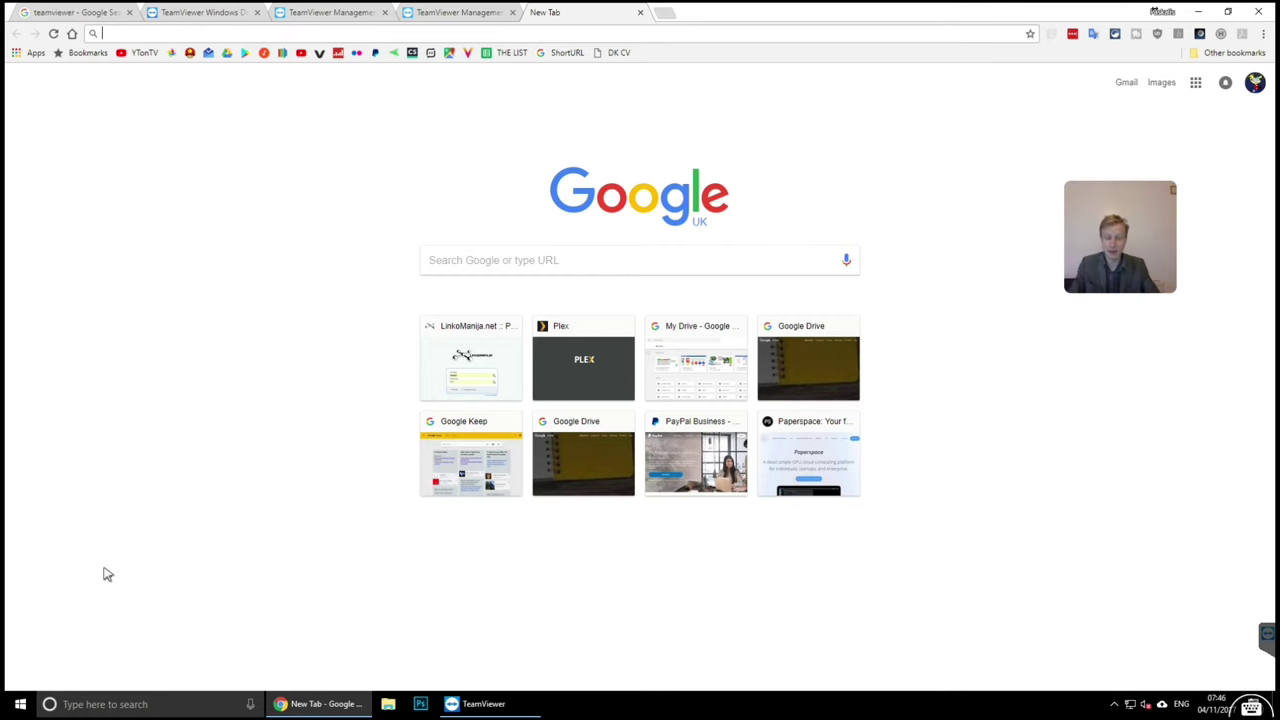
# Close the empty New Tab and return to the TeamViewer Windows download tab, scrolled to the top
pyautogui.click(212, 14)
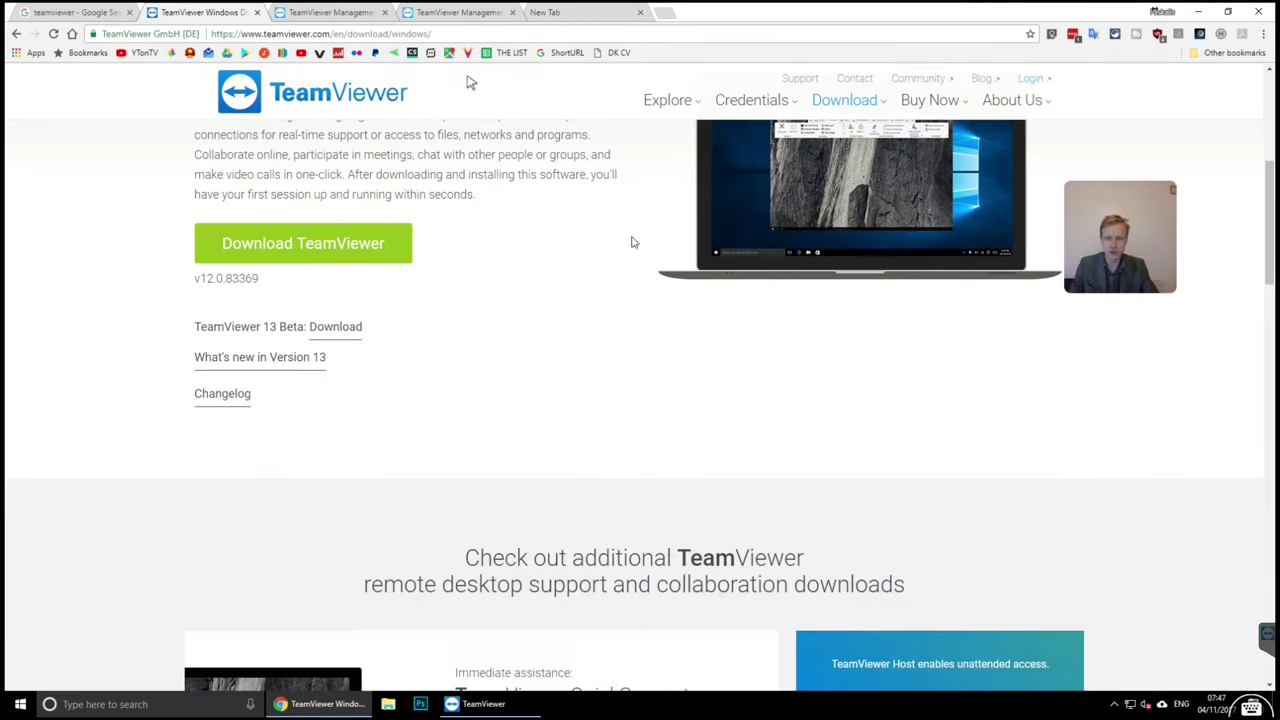
pyautogui.click(350, 14)
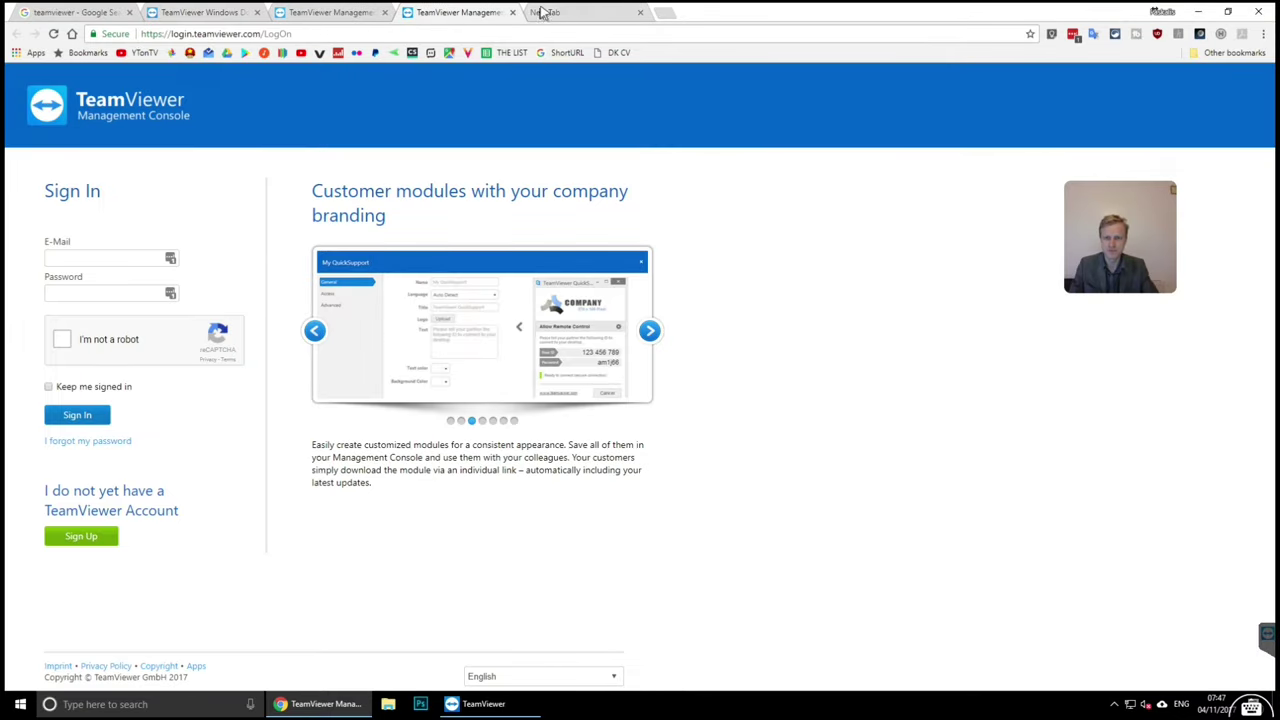
pyautogui.click(548, 16)
pyautogui.click(638, 14)
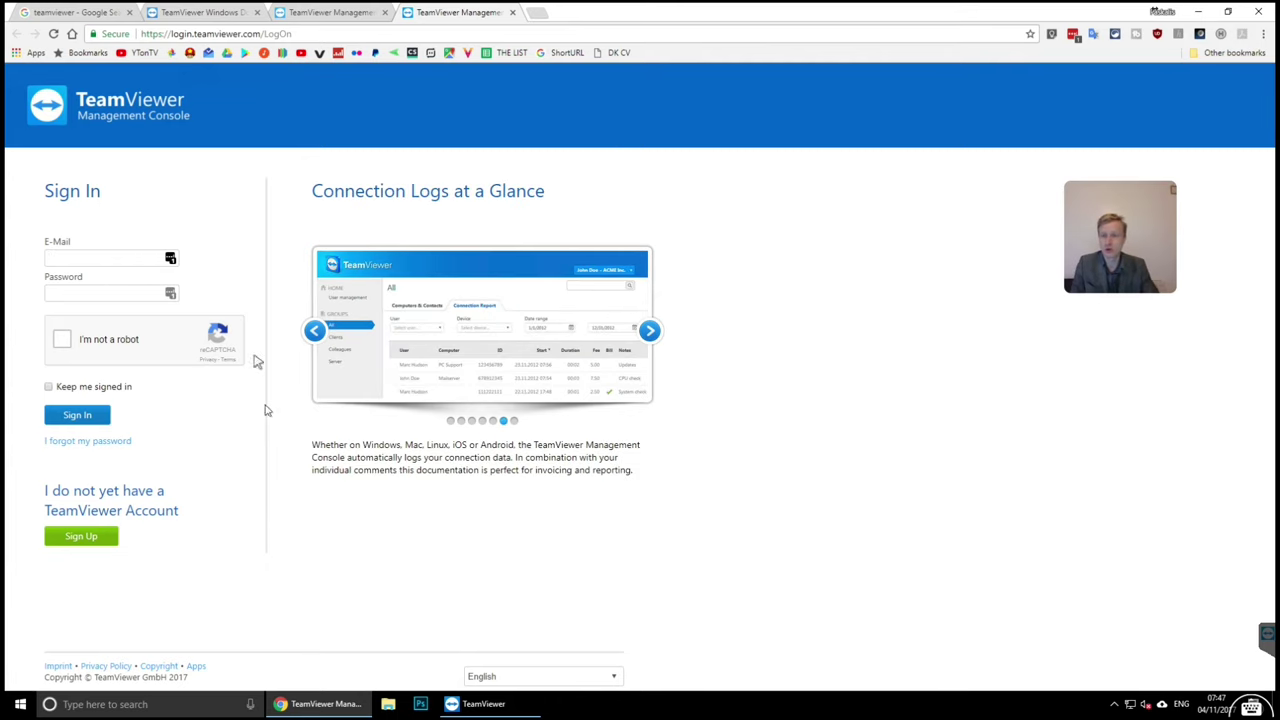
pyautogui.click(205, 12)
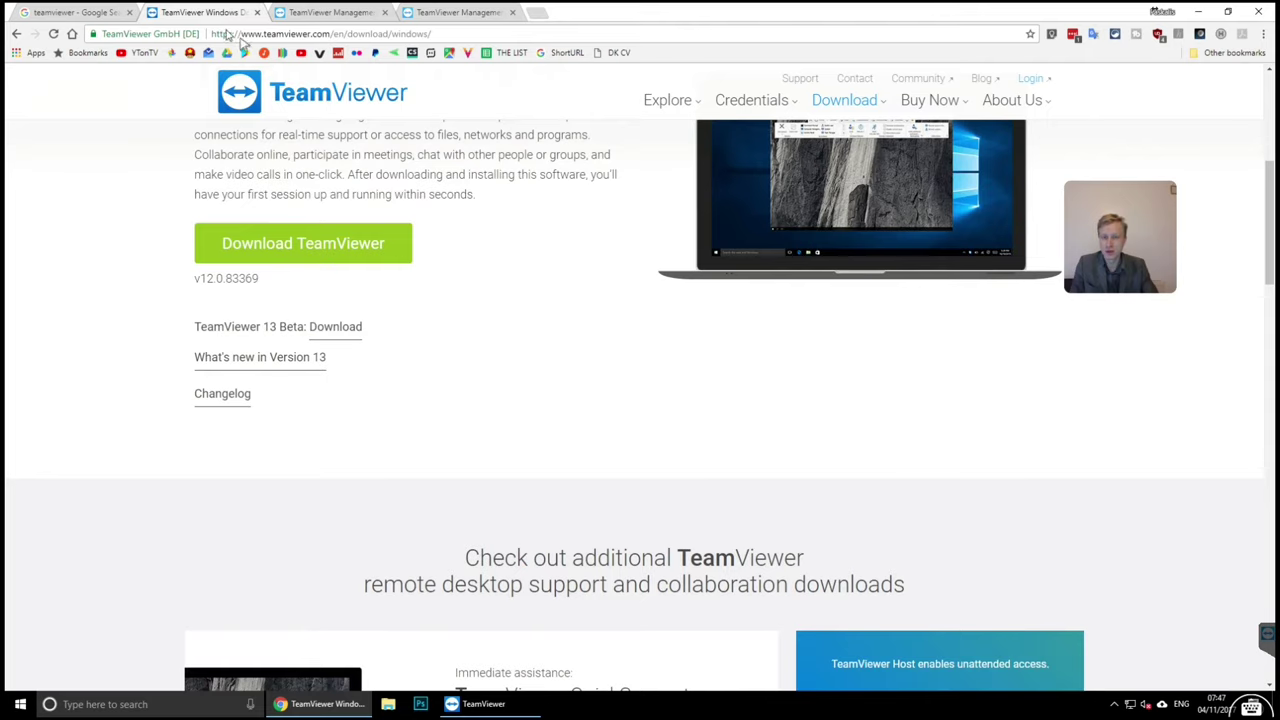
pyautogui.scroll(4, 443, 309)
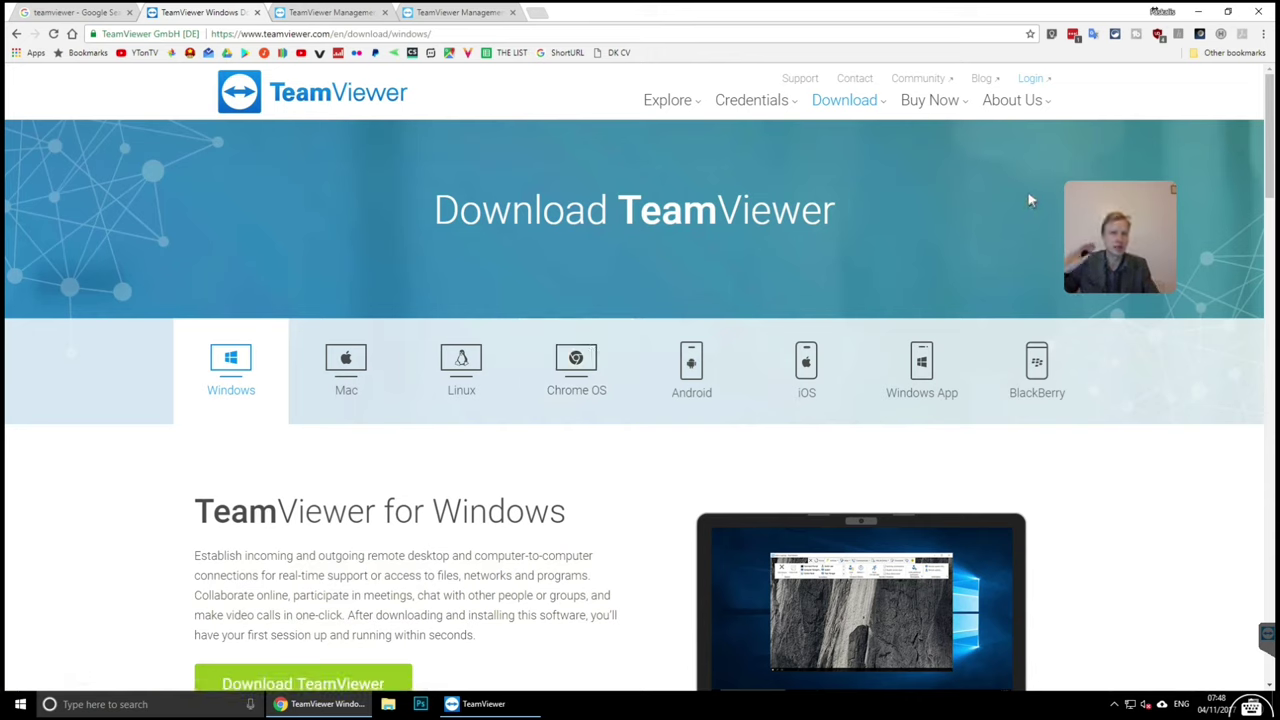
# Open an incognito window, search 'team', and open the official TeamViewer website
pyautogui.click(1261, 34)
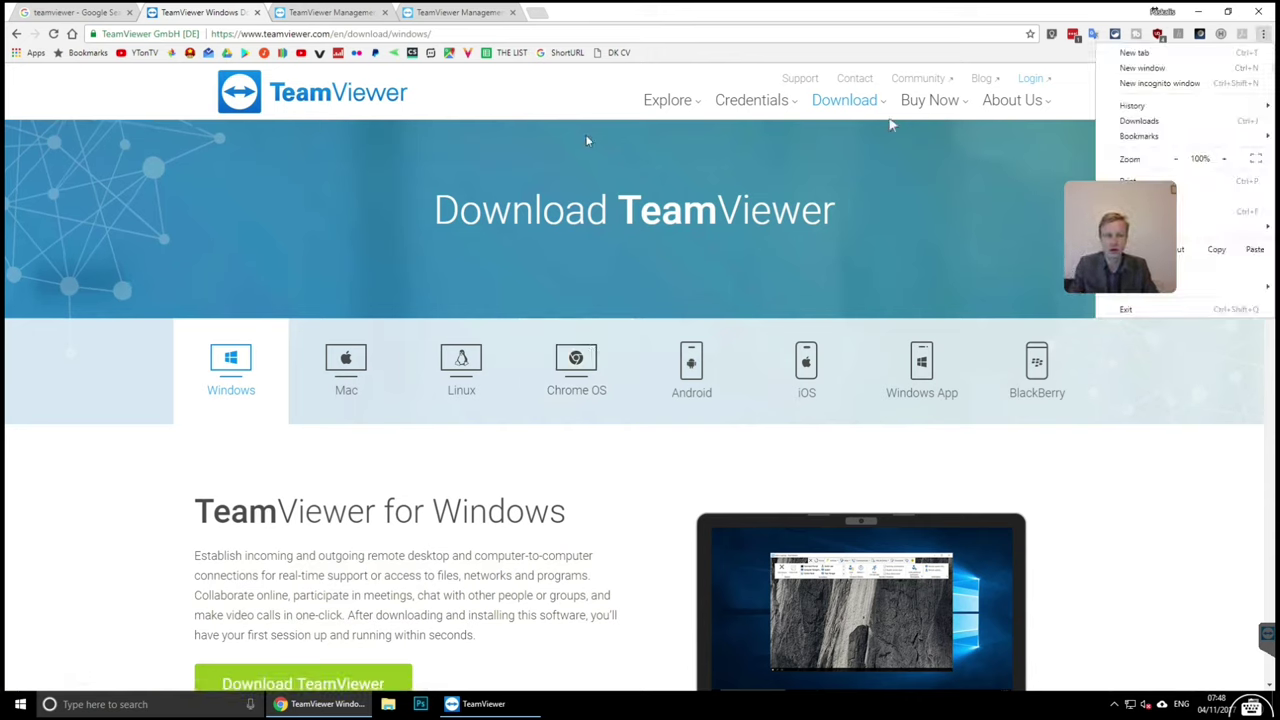
pyautogui.press('Escape')
pyautogui.hotkey('ctrl', 'shift', 'n')
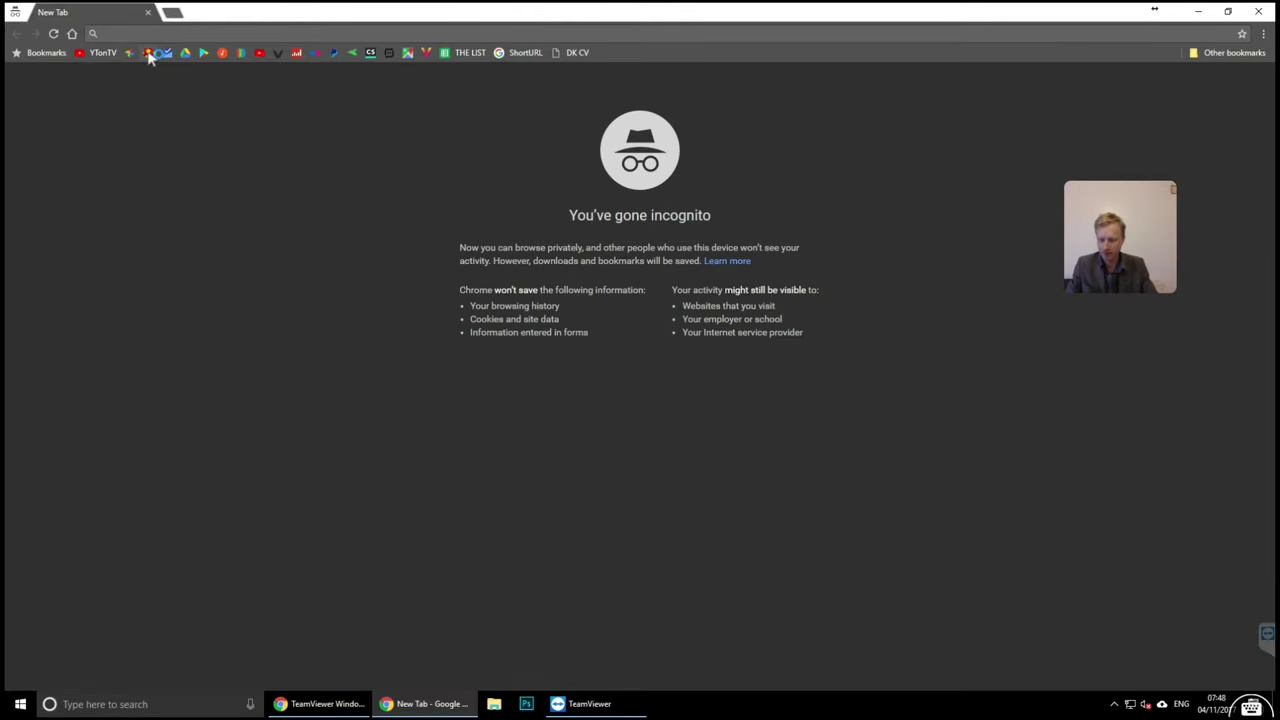
pyautogui.write('teamviewer')
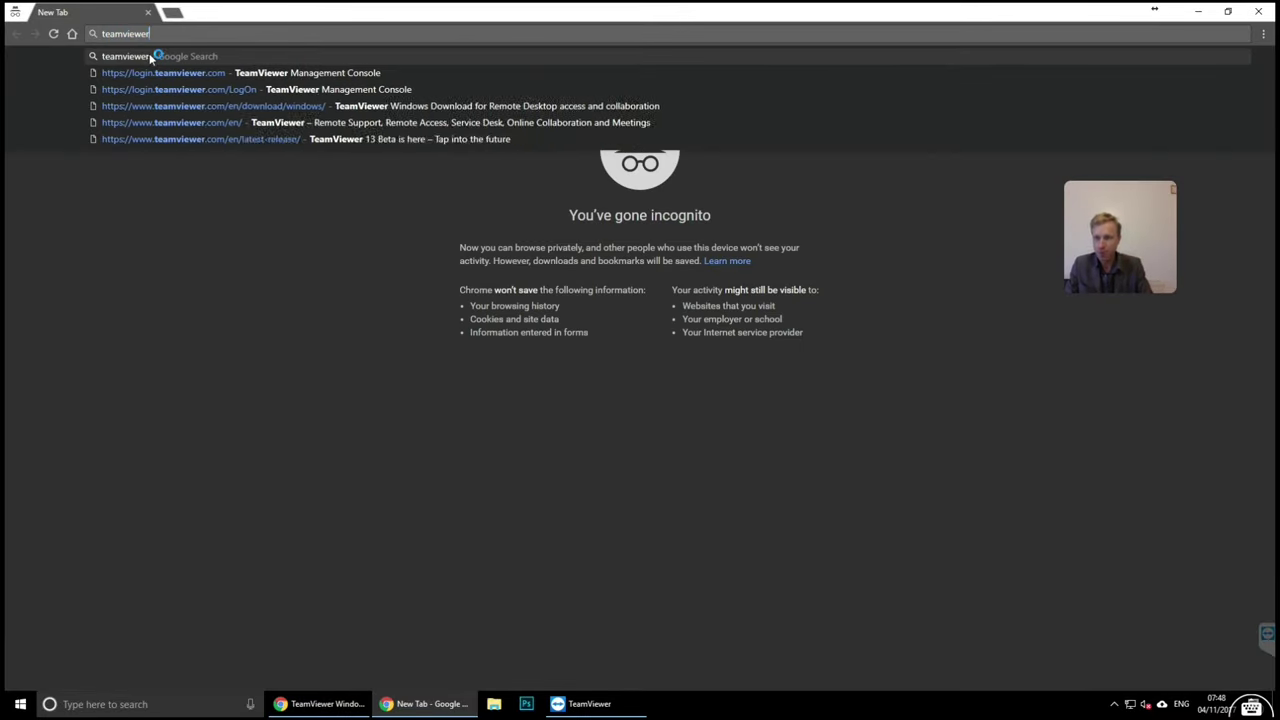
pyautogui.click(150, 57)
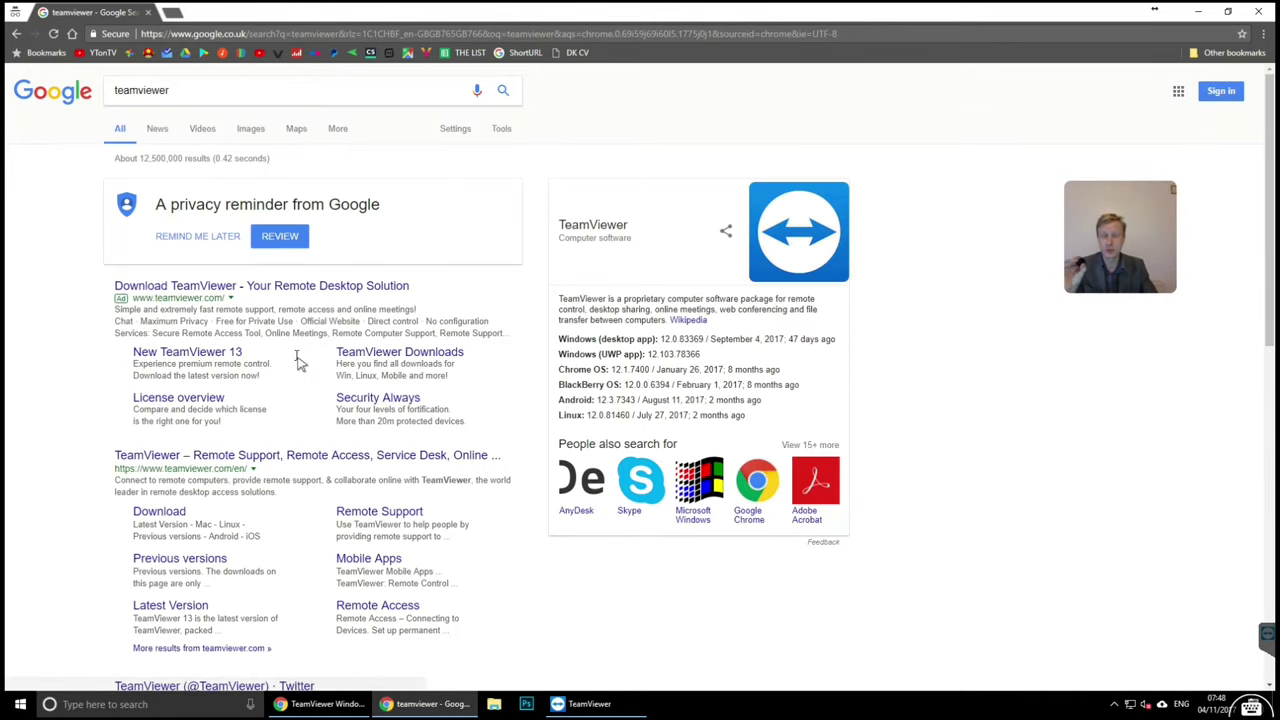
pyautogui.click(342, 456)
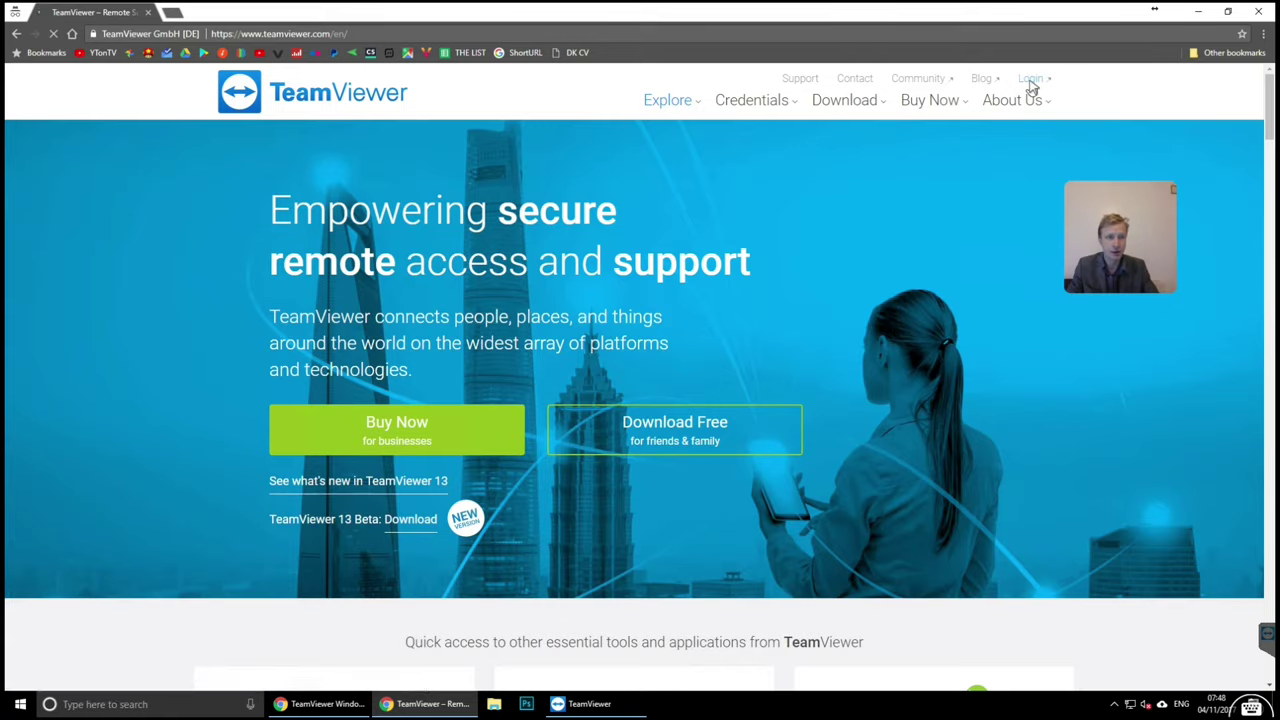
# Go to the Management Console login and enter the account e-mail address
pyautogui.click(1031, 79)
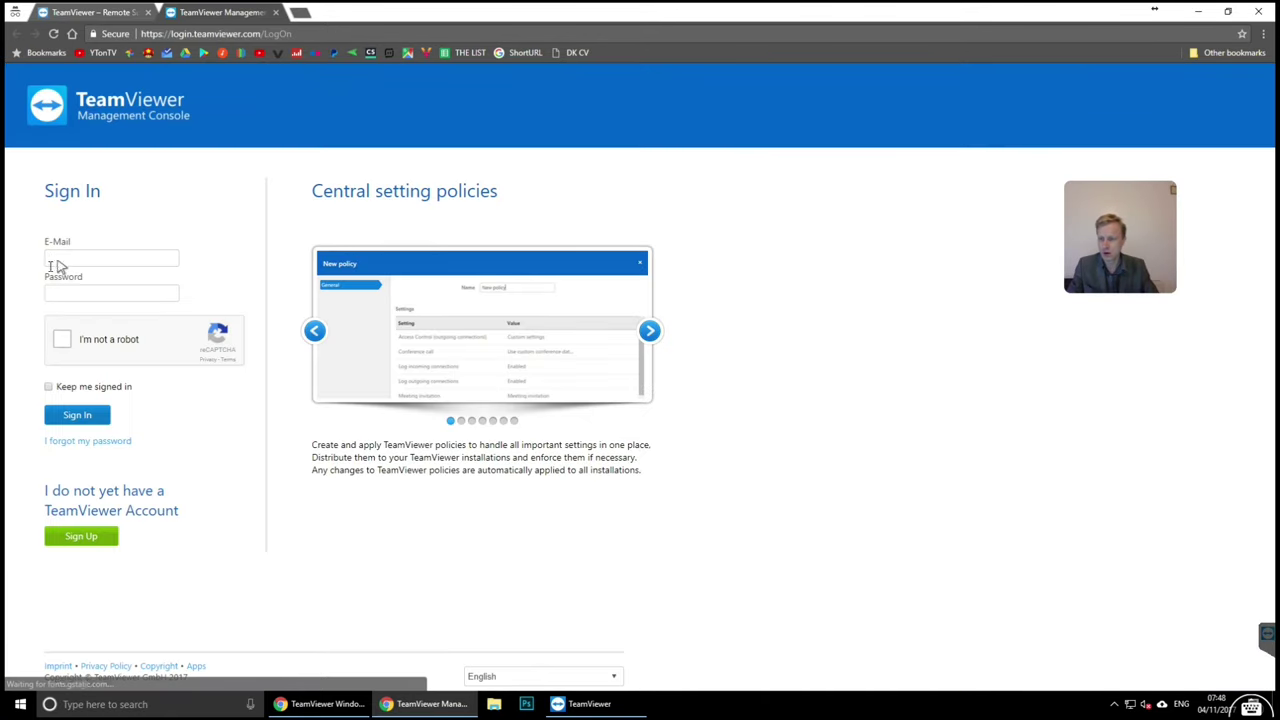
pyautogui.click(59, 259)
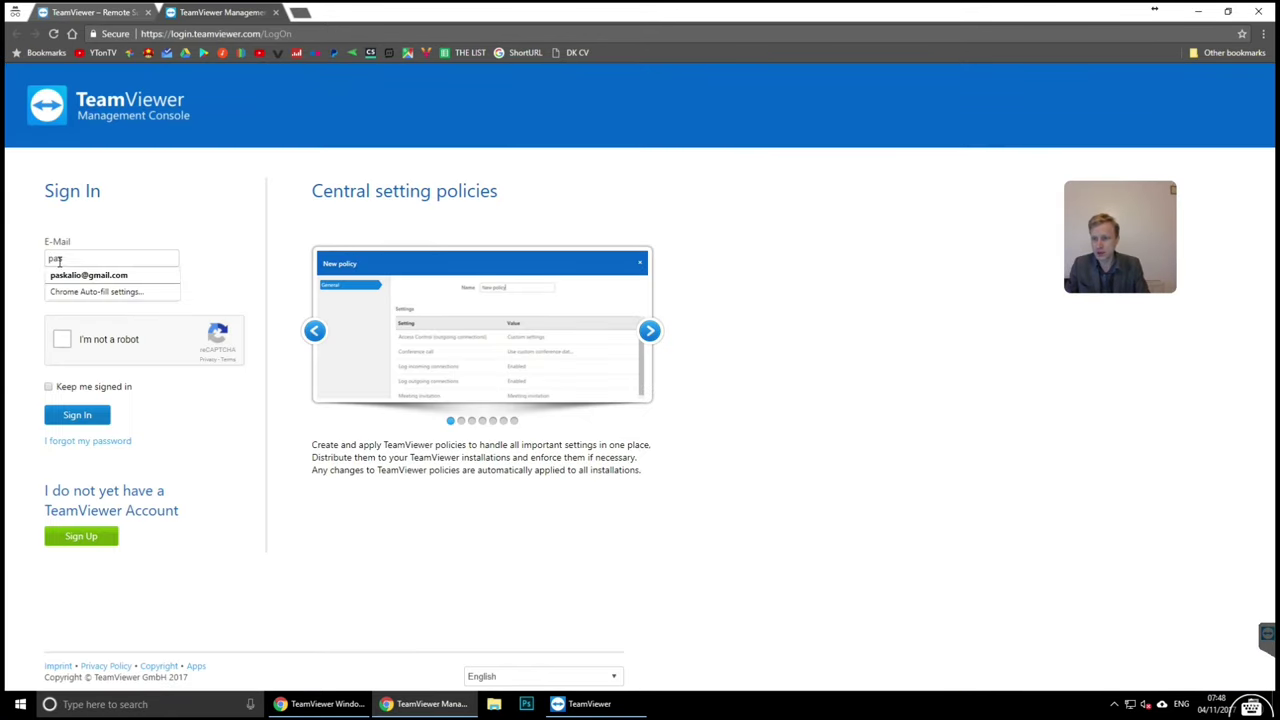
pyautogui.press('Tab')
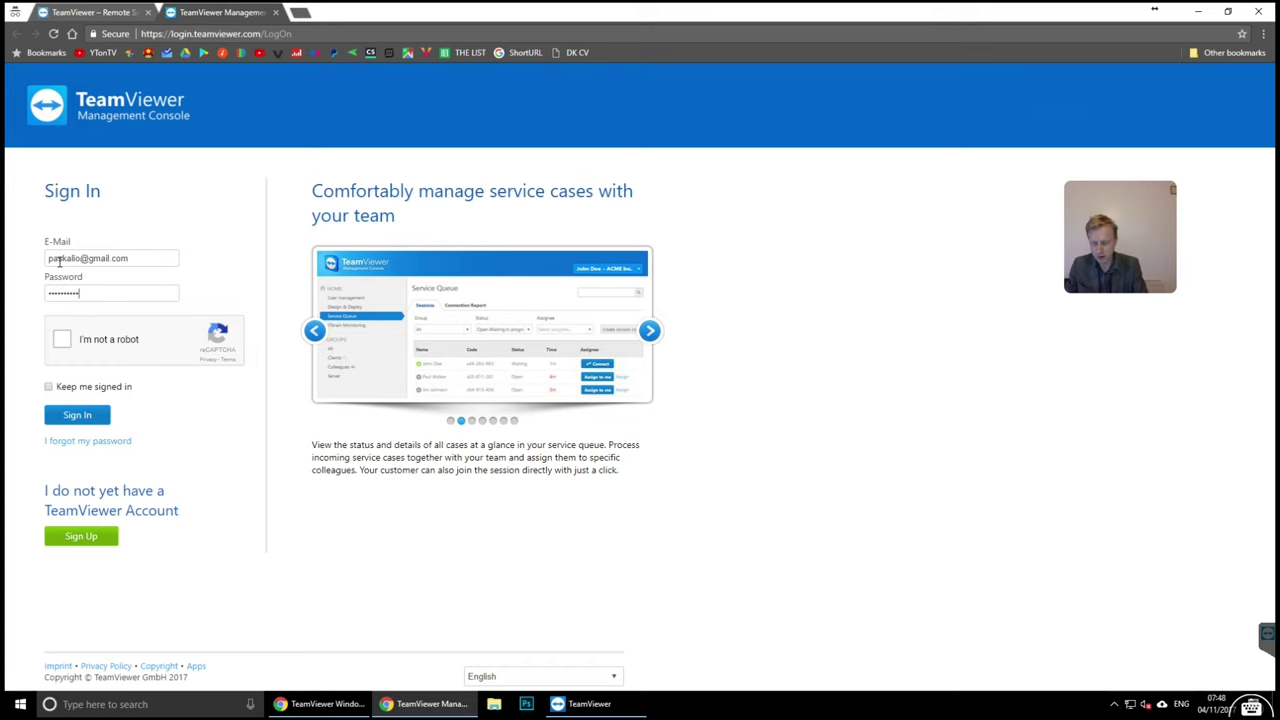
# Pass the reCAPTCHA bus-image challenge and sign in to the Management Console
pyautogui.click(63, 341)
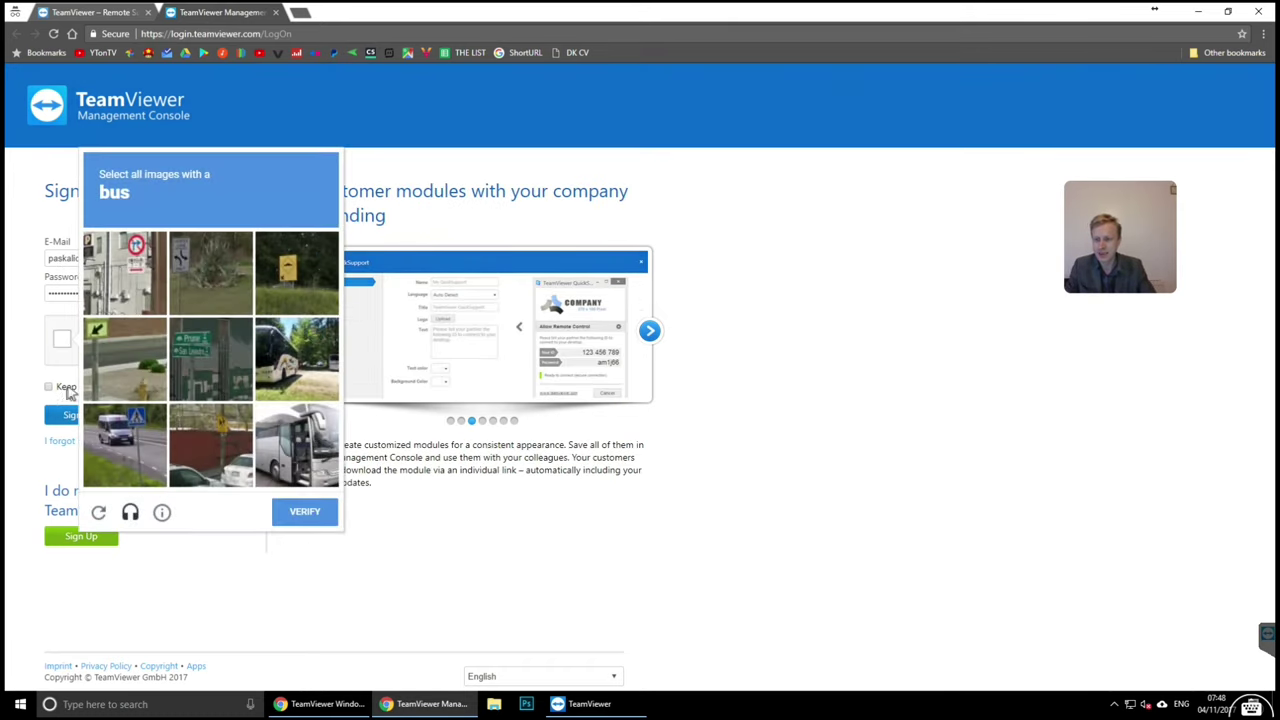
pyautogui.click(25, 418)
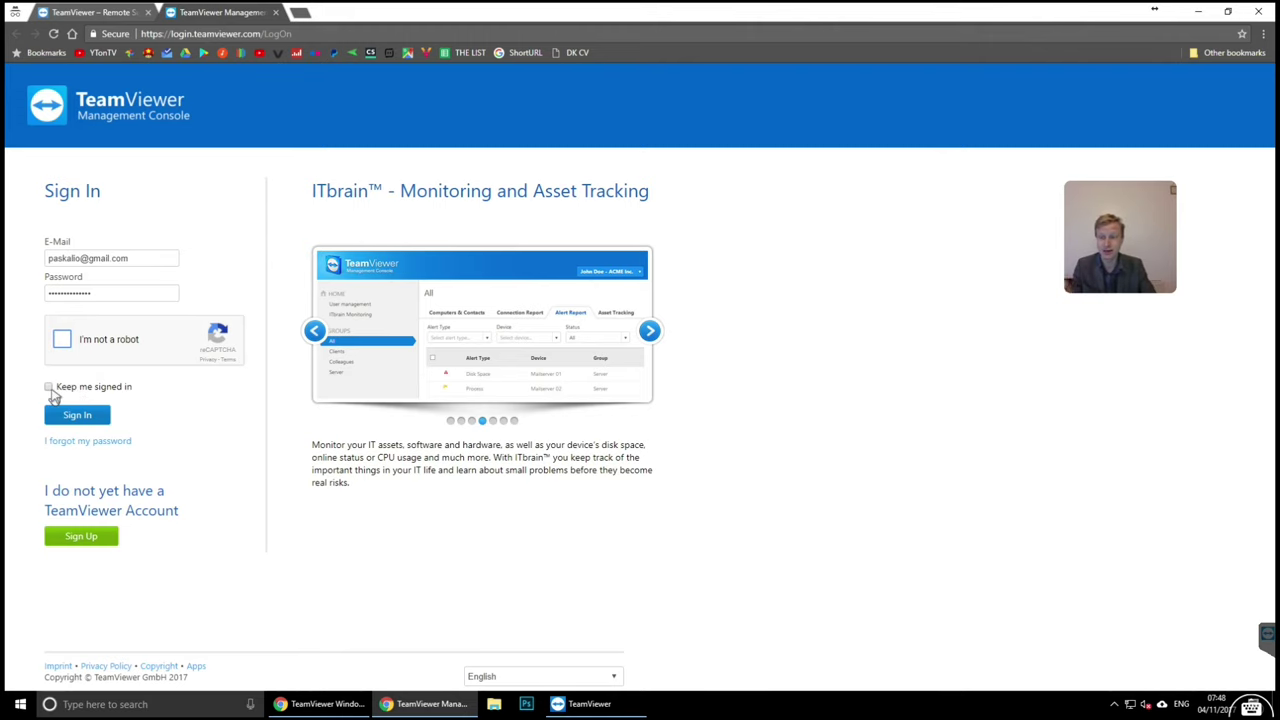
pyautogui.click(62, 339)
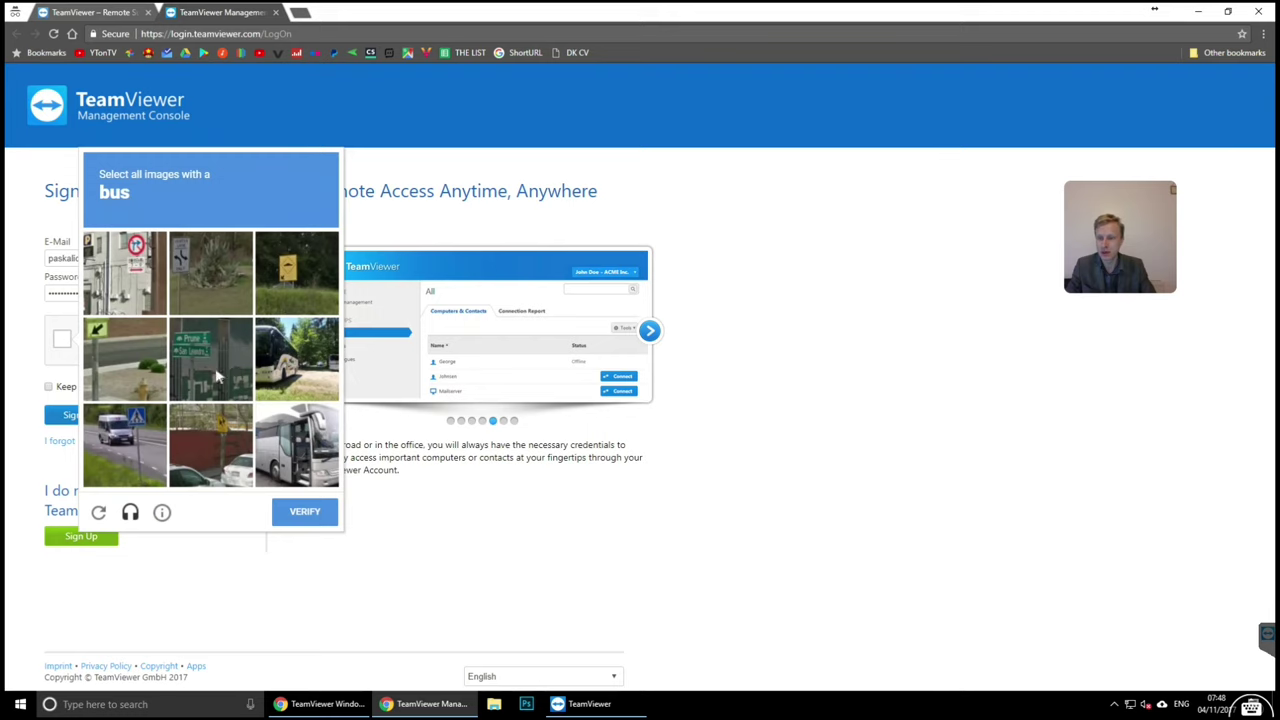
pyautogui.click(266, 346)
pyautogui.click(274, 458)
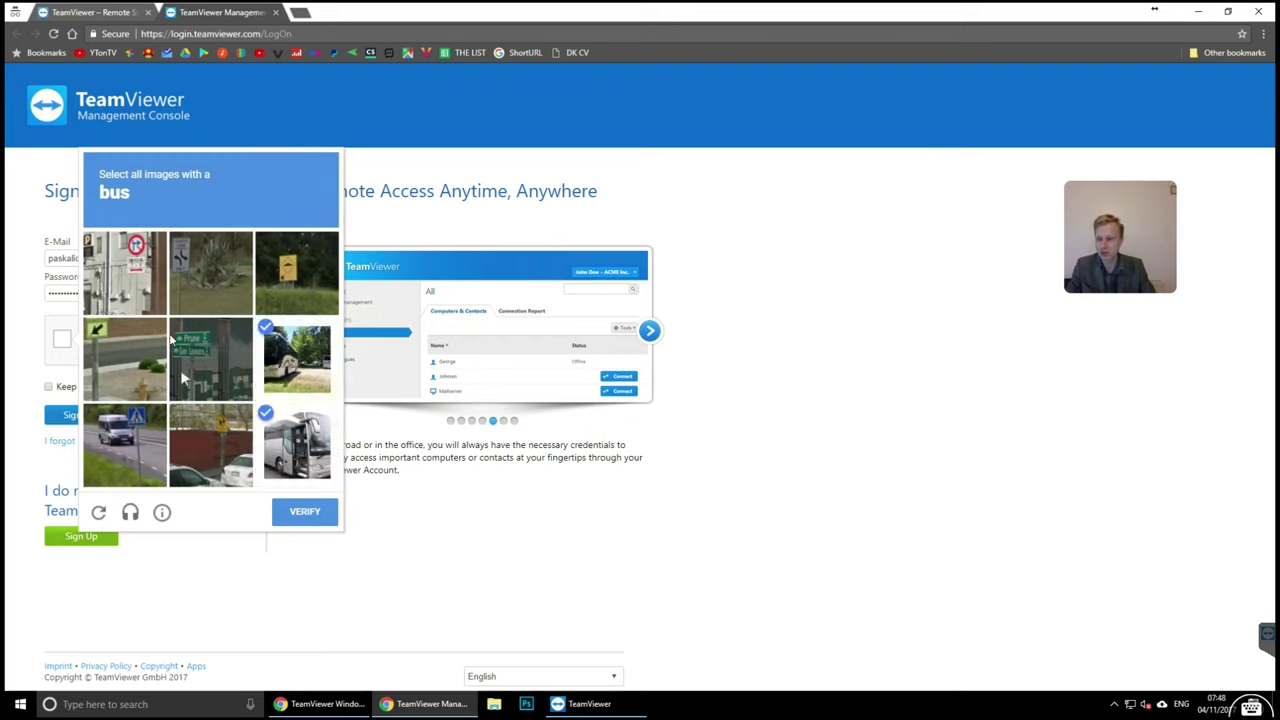
pyautogui.click(306, 514)
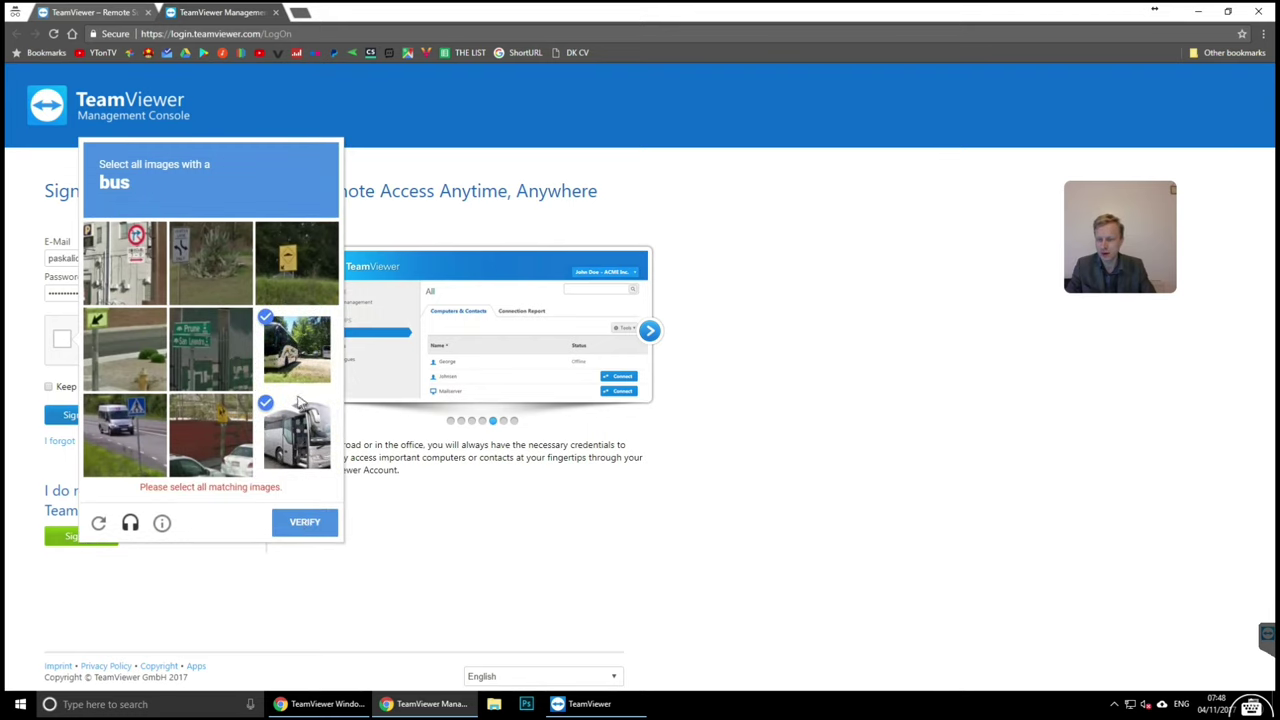
pyautogui.click(145, 447)
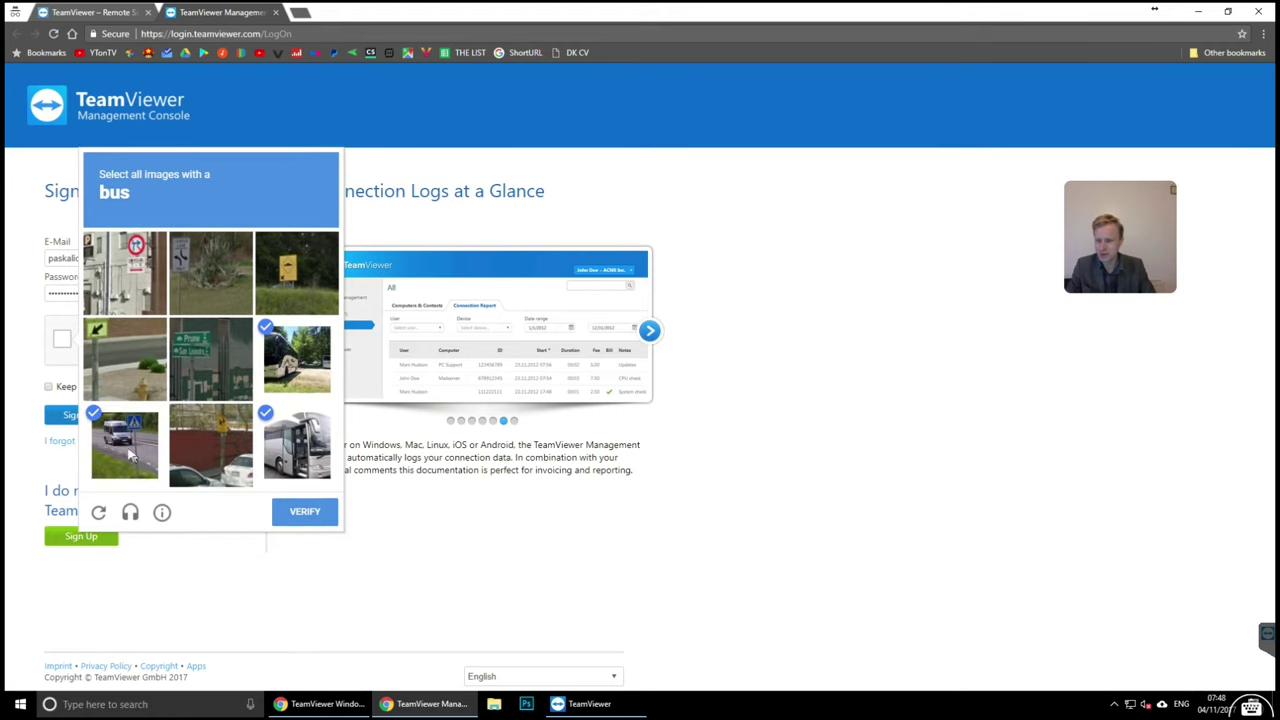
pyautogui.click(330, 513)
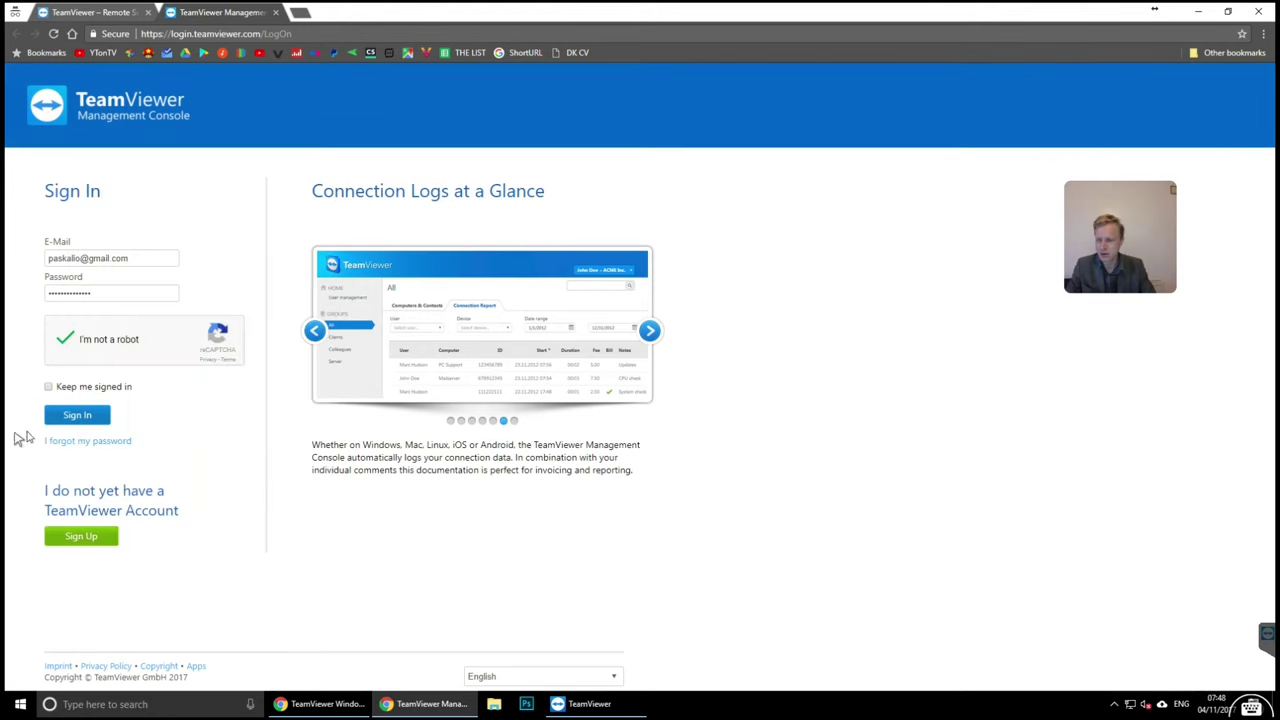
pyautogui.click(70, 418)
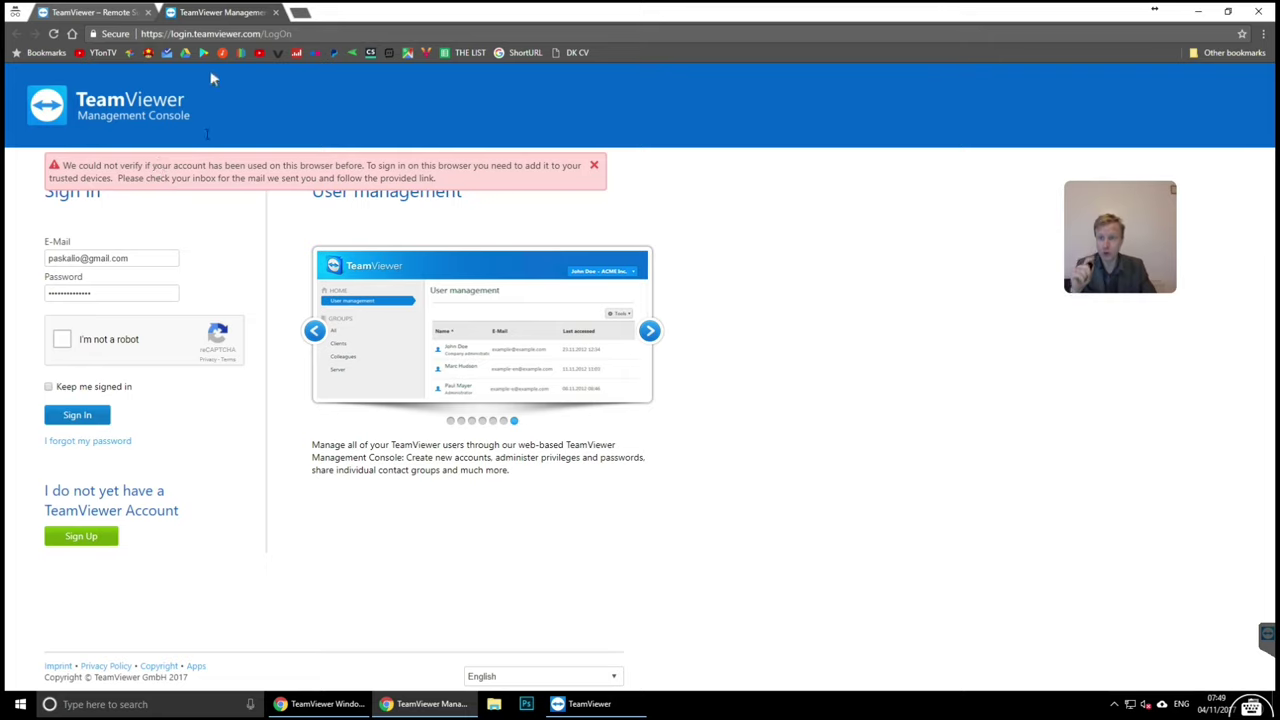
# Open inbox.google.com in a new tab of the main browser window
pyautogui.click(350, 706)
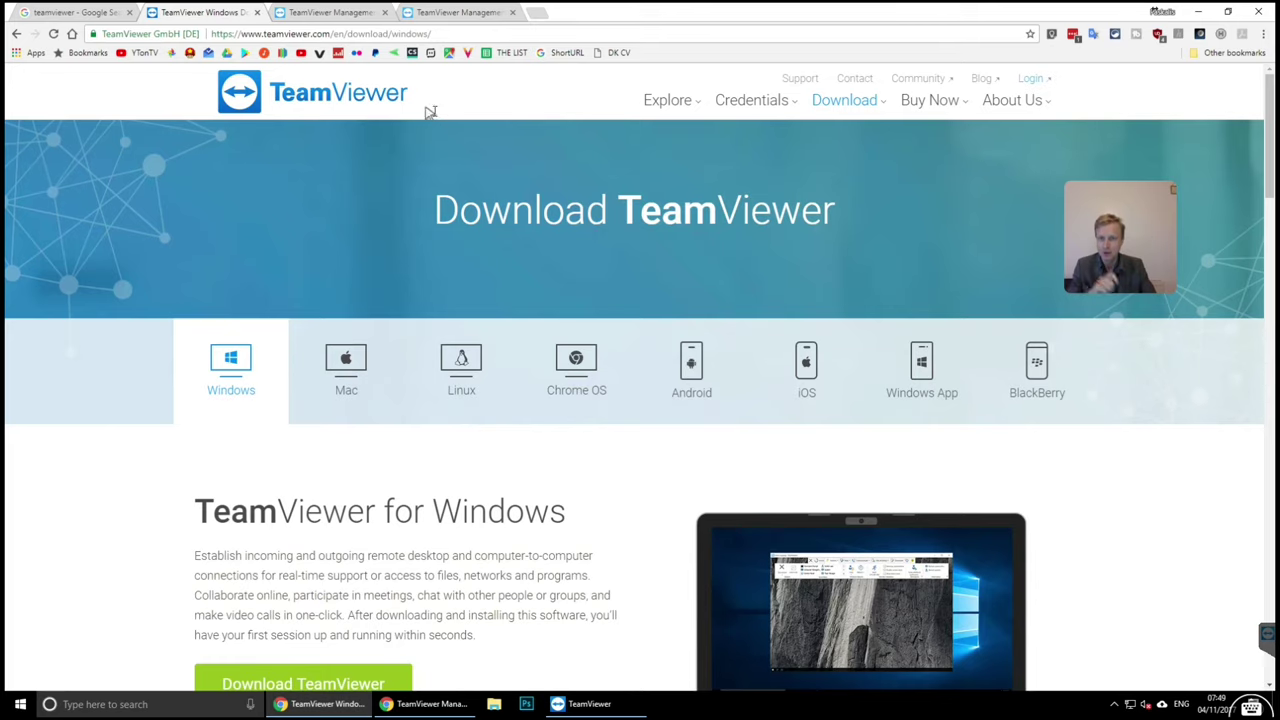
pyautogui.click(543, 12)
pyautogui.write('i')
pyautogui.press('Return')
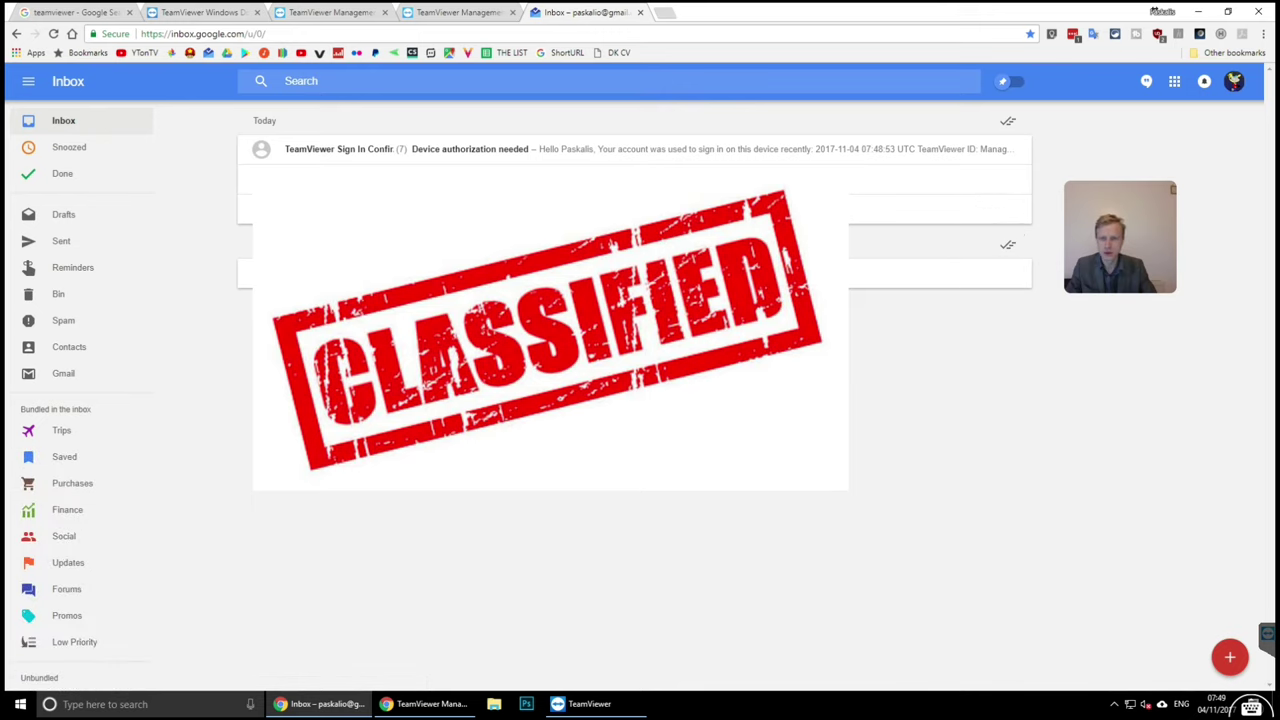
# Open the 'Device authorization needed' e-mail, expand it, and follow 'Add to trusted devices'
pyautogui.click(1008, 244)
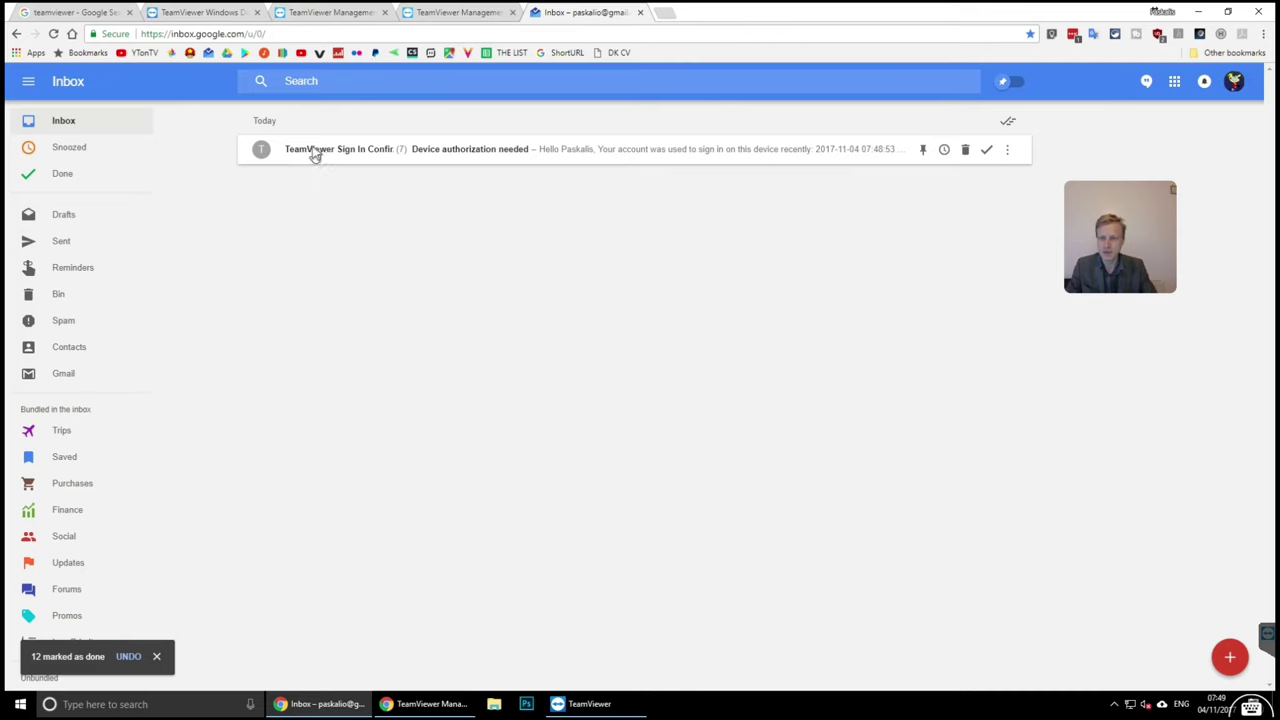
pyautogui.click(481, 157)
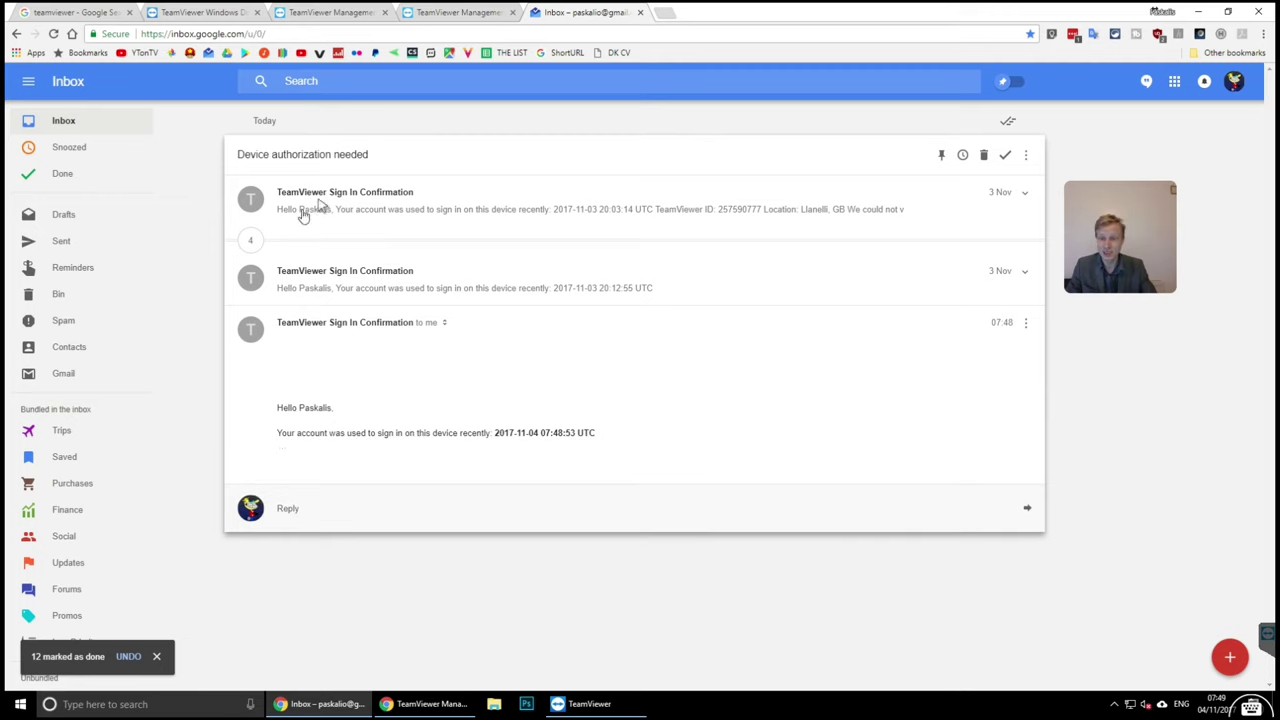
pyautogui.click(282, 449)
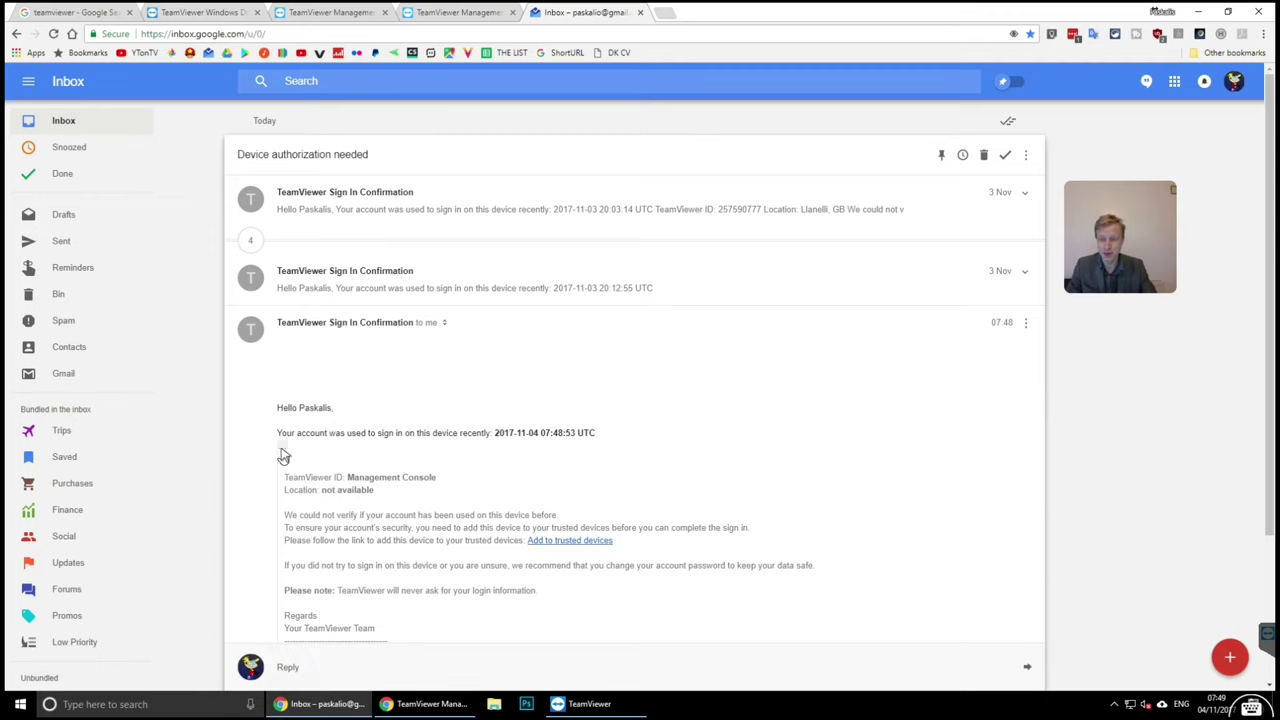
pyautogui.click(590, 543)
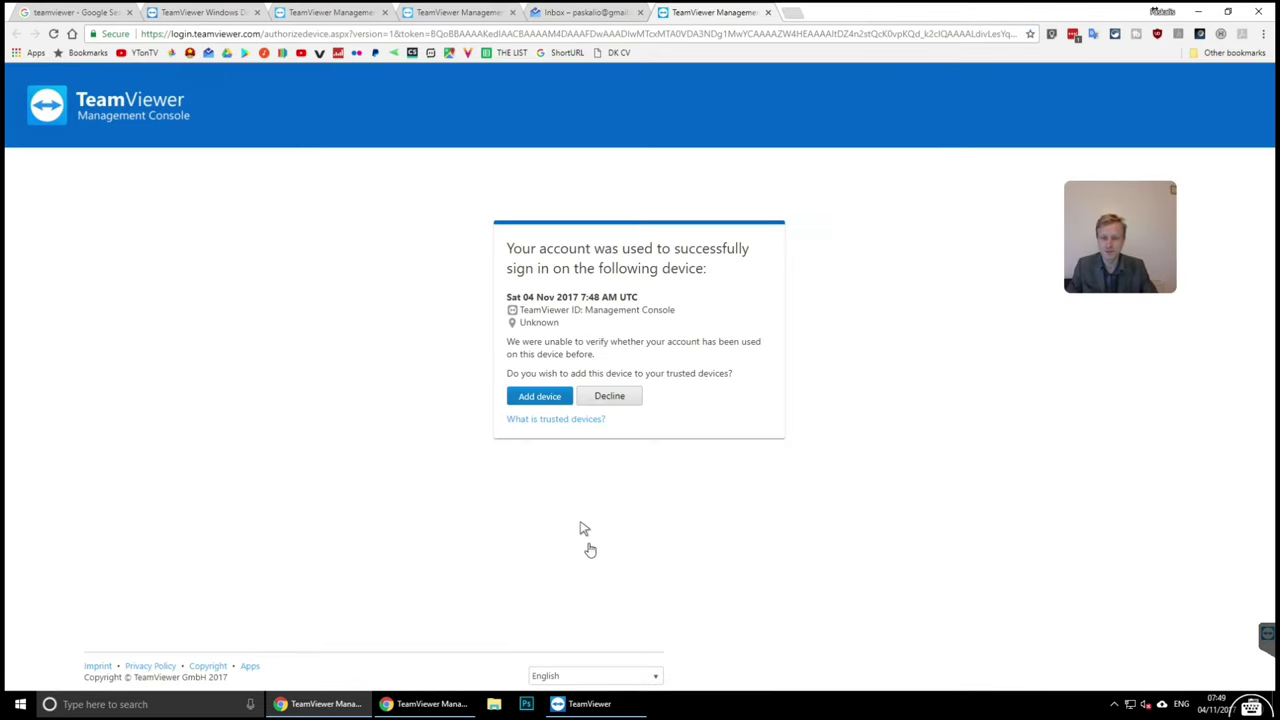
# Add this browser to trusted devices, then restart the robot check on the sign-in window
pyautogui.click(543, 397)
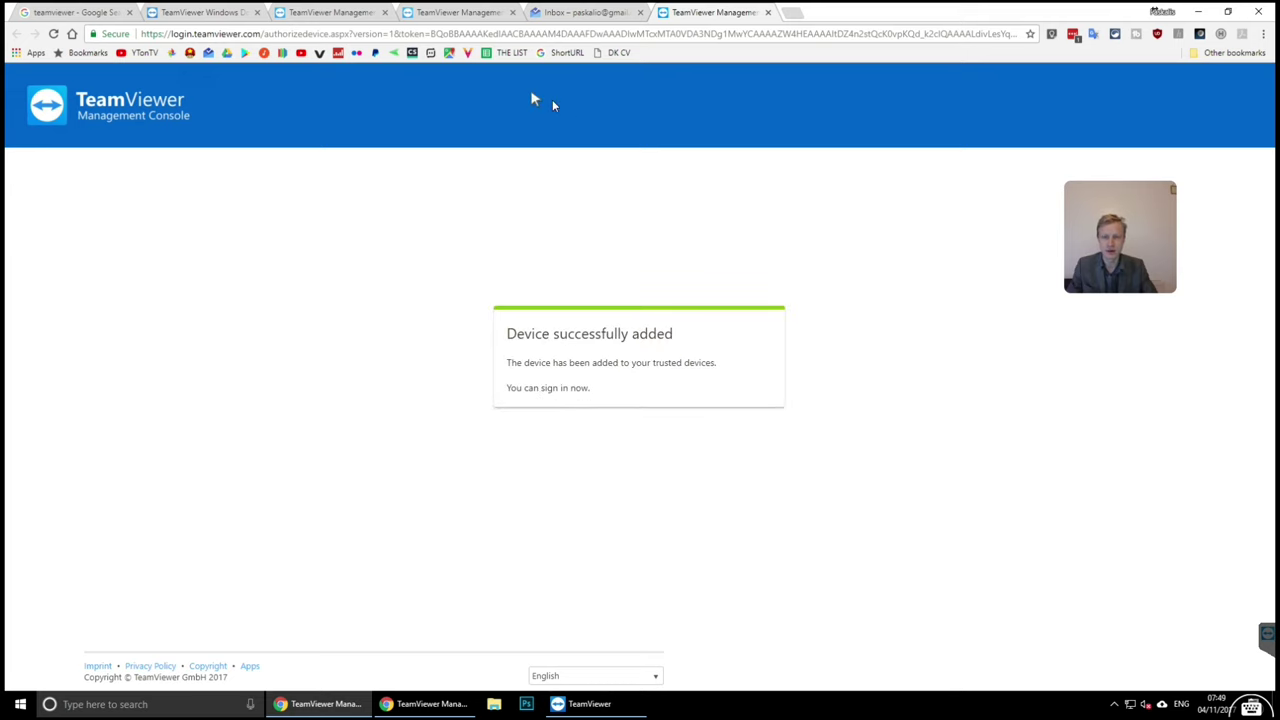
pyautogui.click(430, 704)
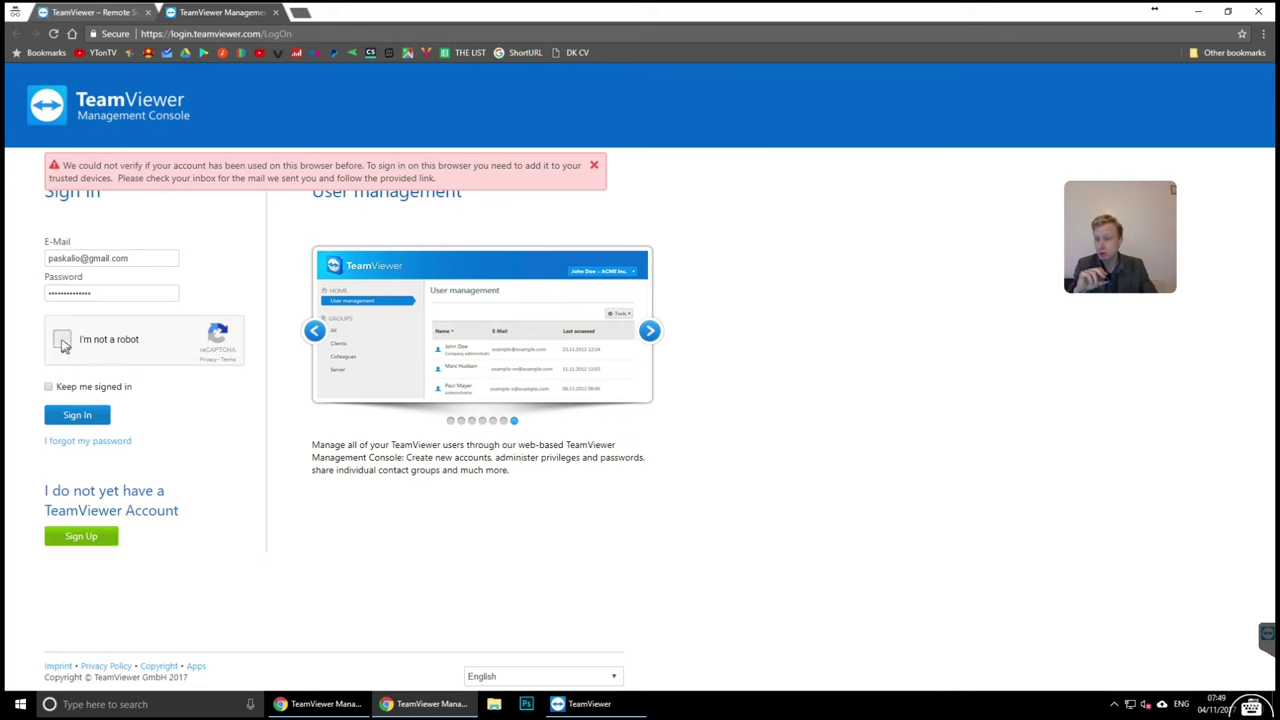
pyautogui.click(62, 340)
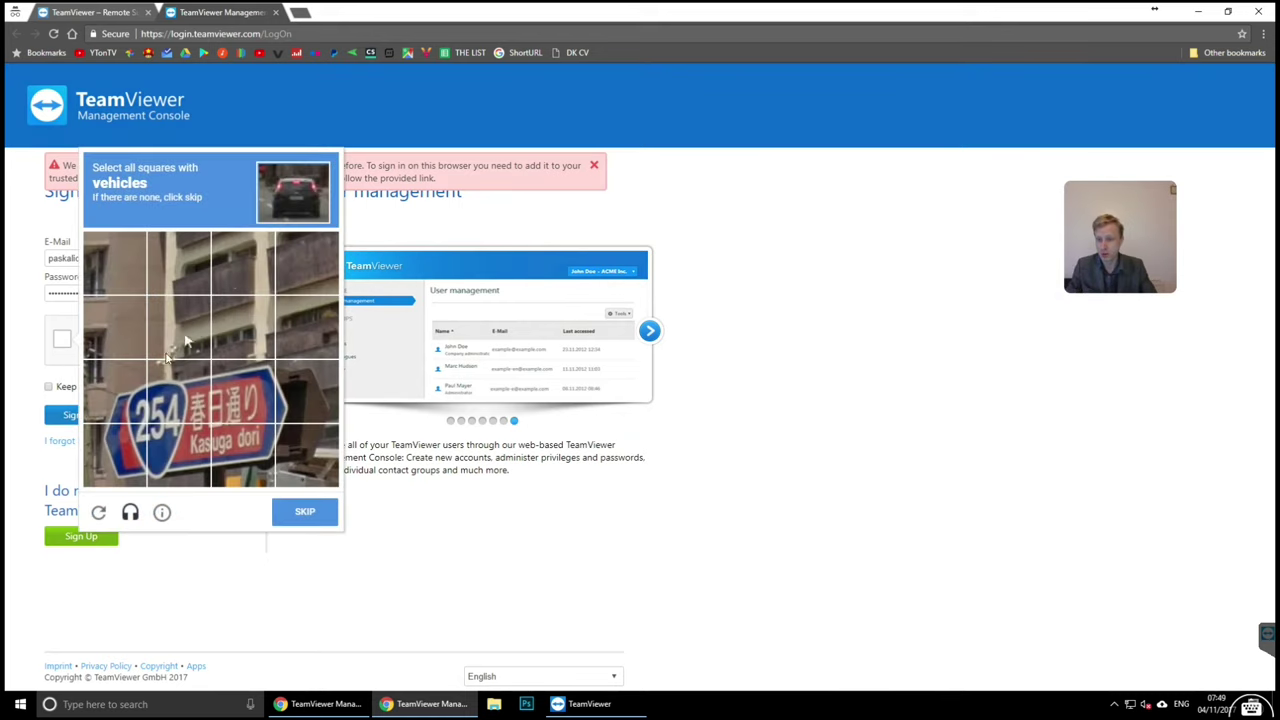
pyautogui.click(311, 515)
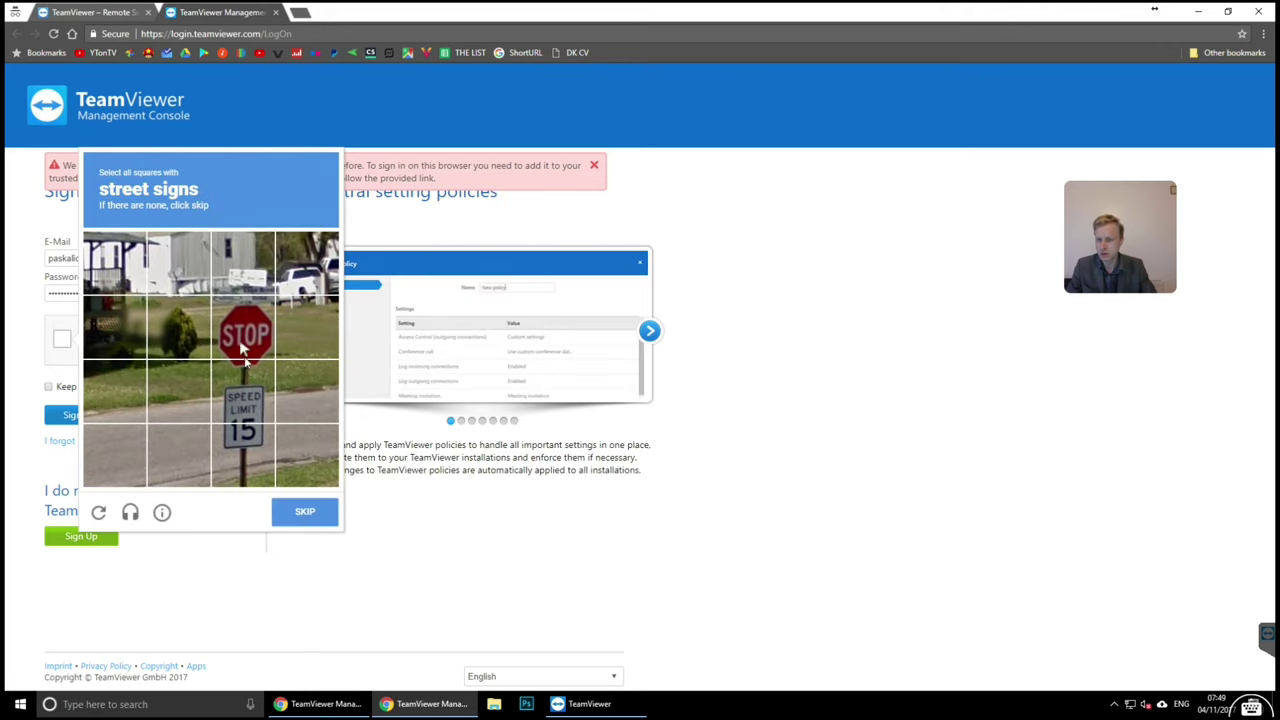
# Mark the street-sign squares, verify the challenge, and sign in to the Management Console
pyautogui.click(244, 340)
pyautogui.click(248, 404)
pyautogui.click(249, 466)
pyautogui.click(304, 514)
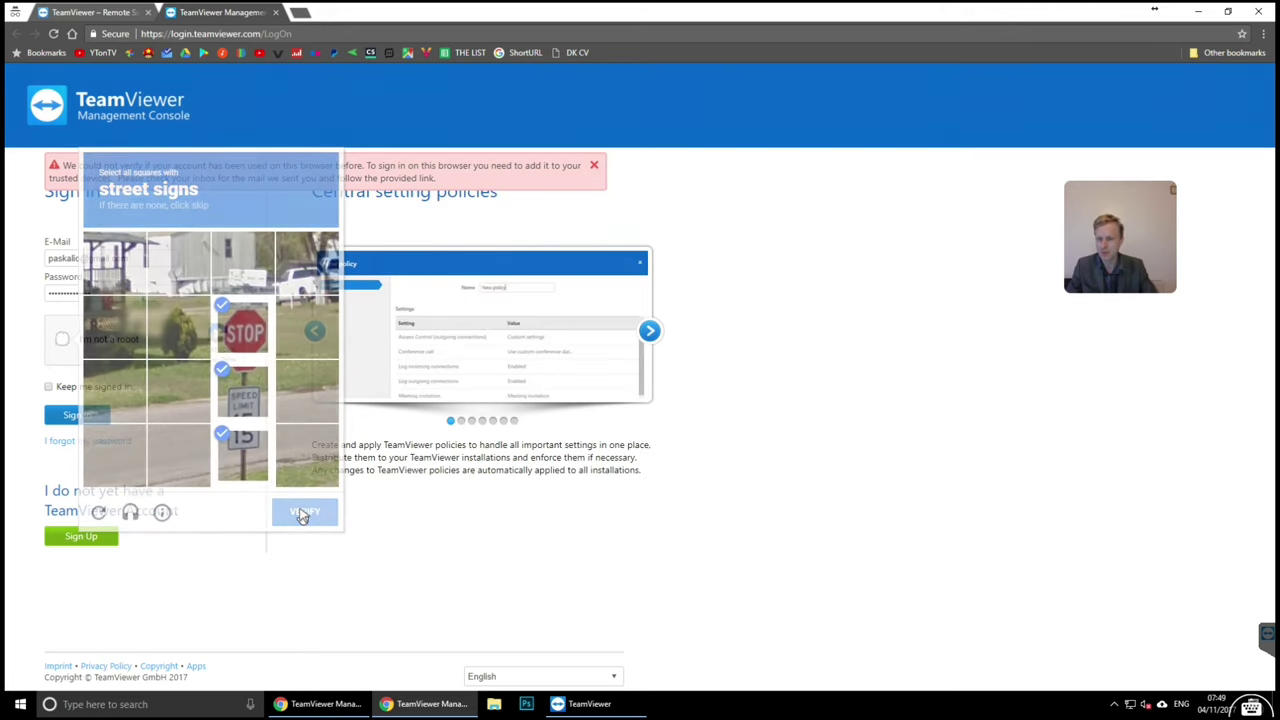
pyautogui.click(80, 416)
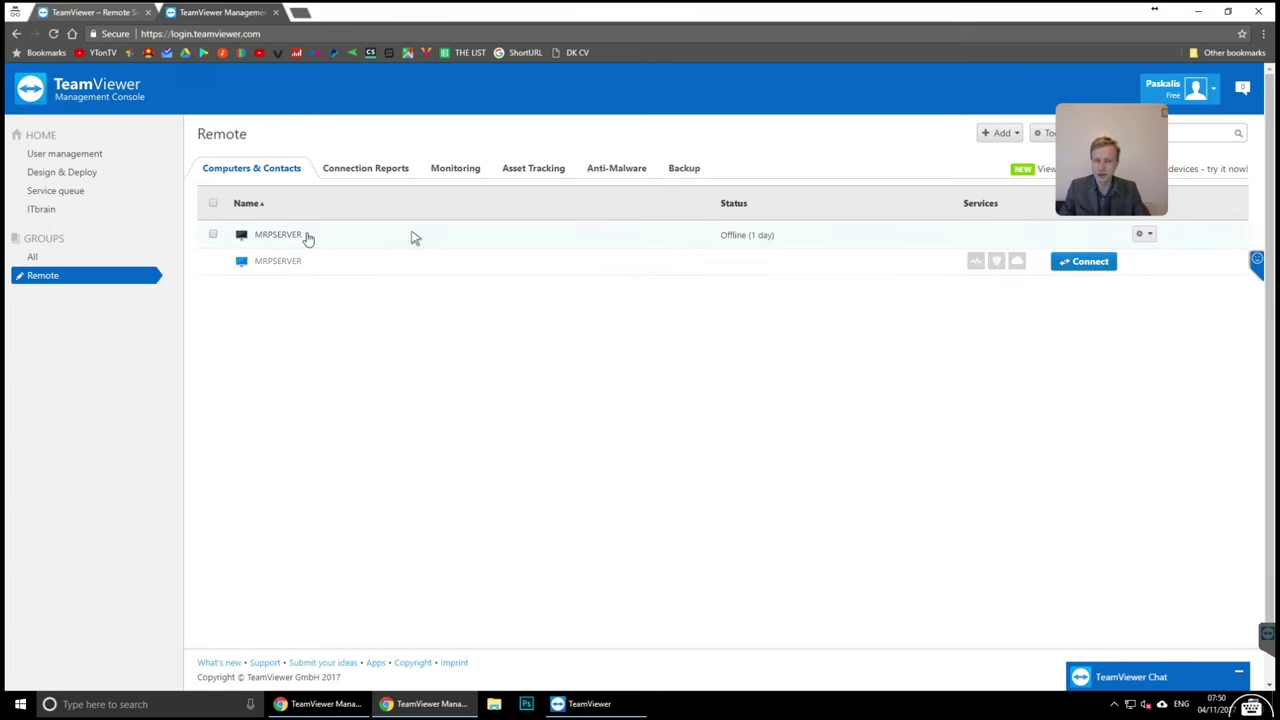
# Delete the offline duplicate MRPSERVER through its Properties, then request a connection to the remaining MRPSERVER
pyautogui.click(1149, 237)
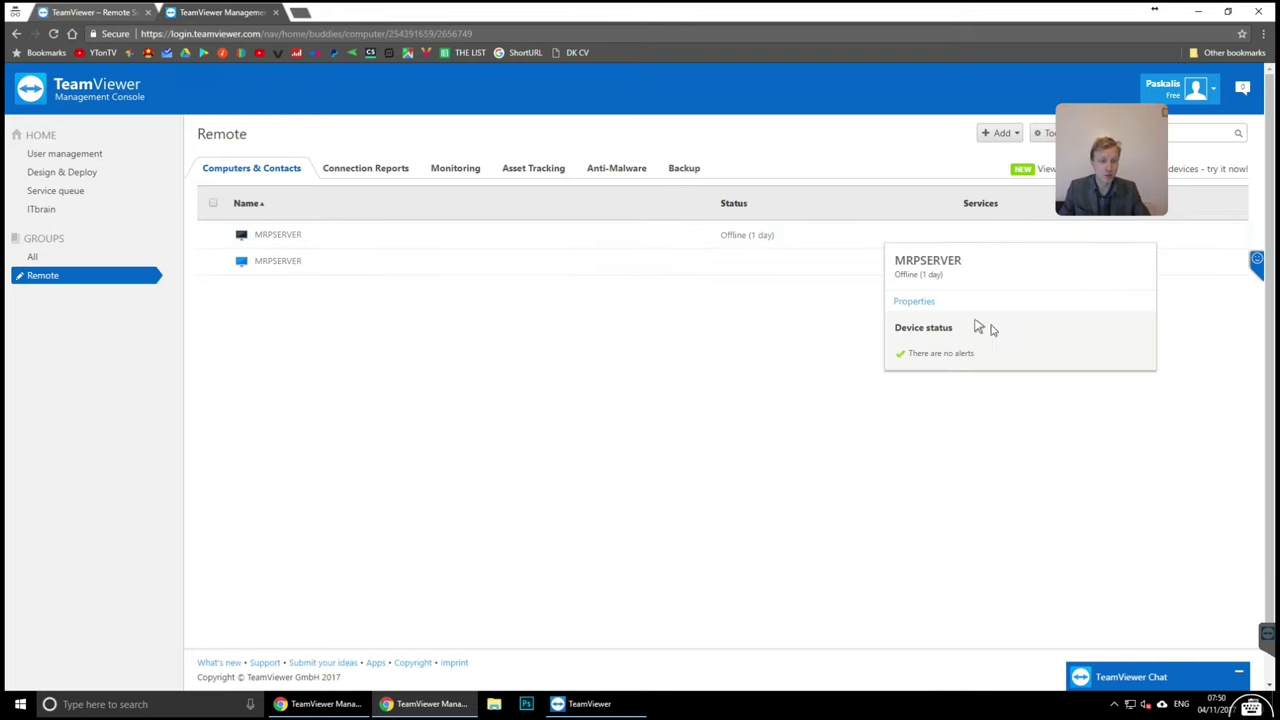
pyautogui.click(915, 302)
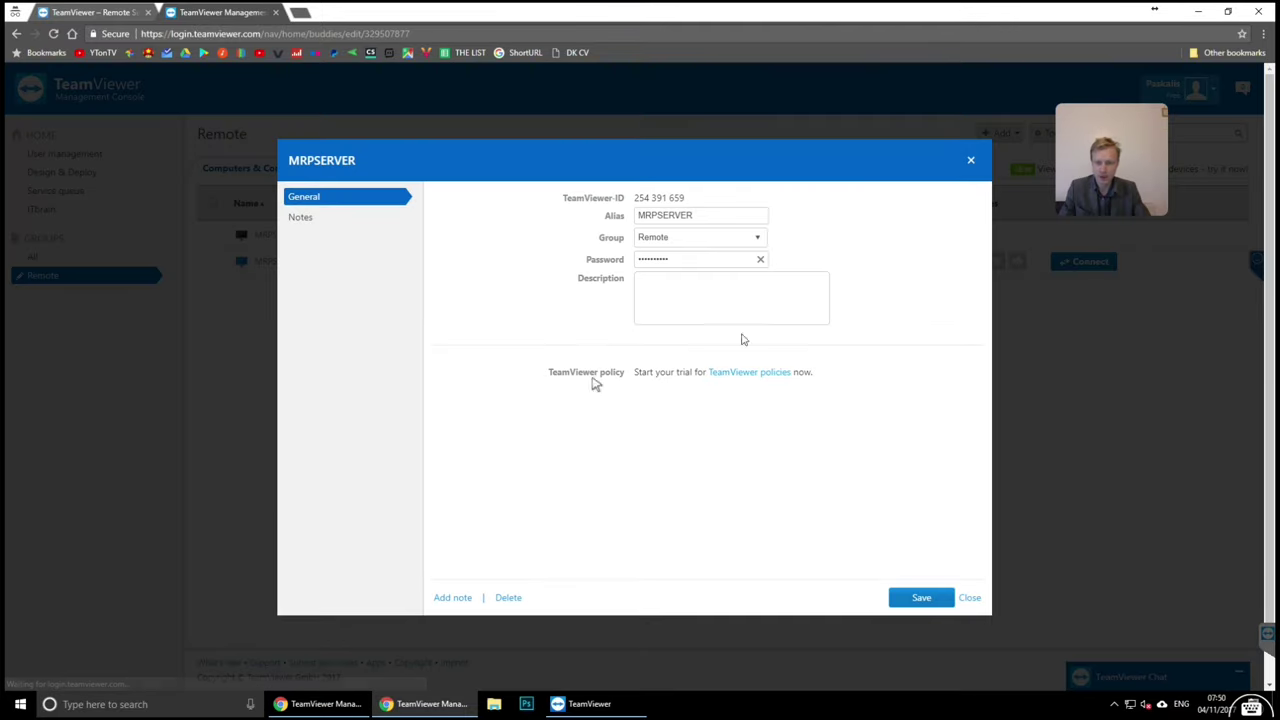
pyautogui.click(507, 598)
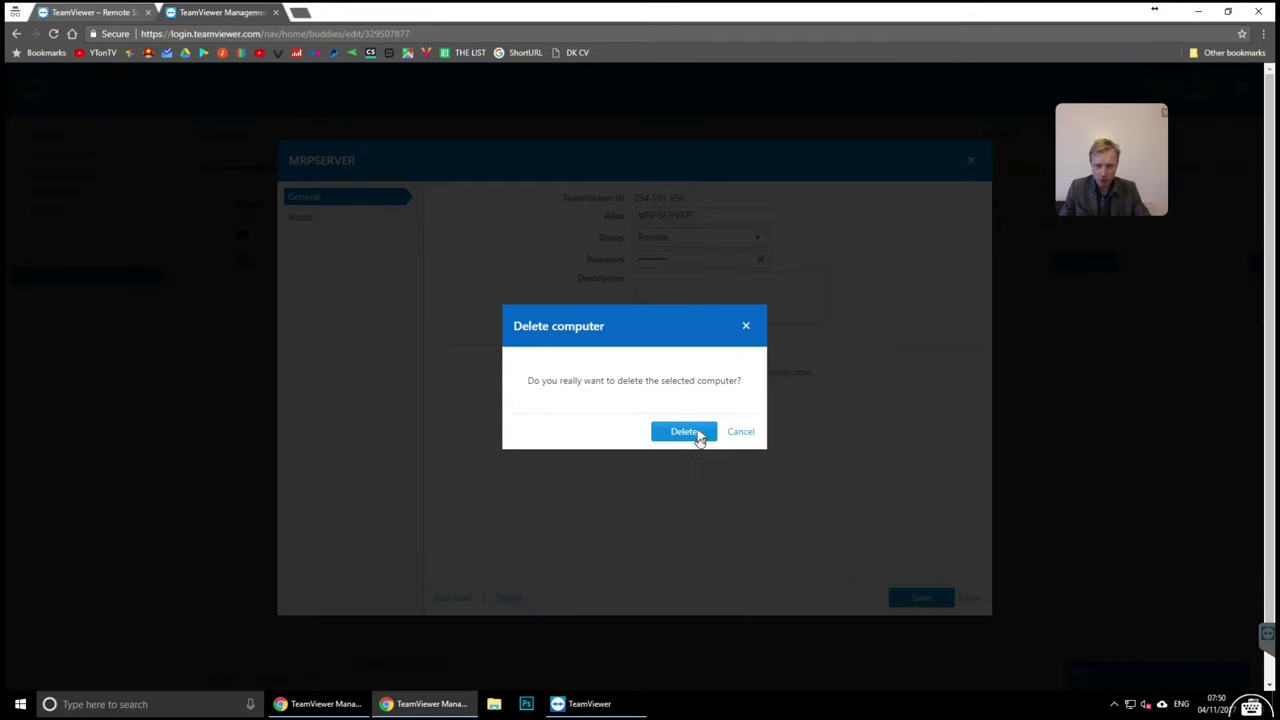
pyautogui.click(698, 434)
pyautogui.click(1095, 238)
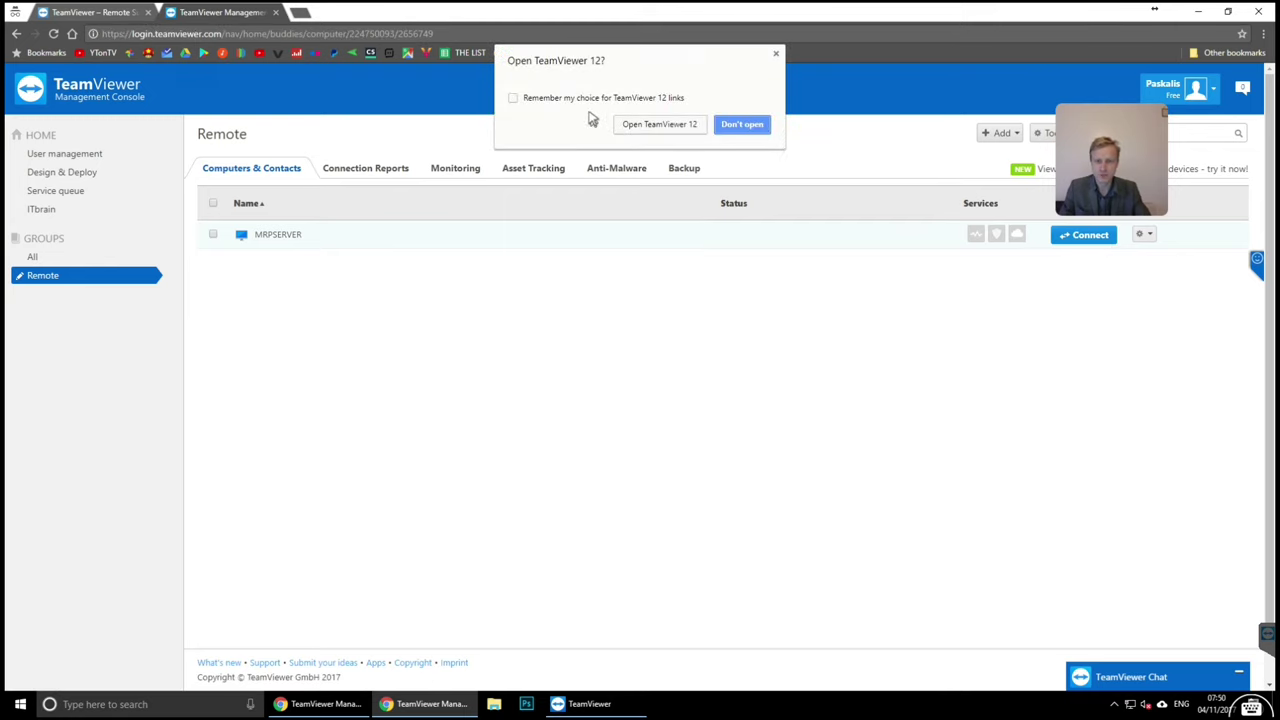
# Launch TeamViewer 12 from the console, close it, then decline the repeated launch prompt for MRPSERVER
pyautogui.click(665, 126)
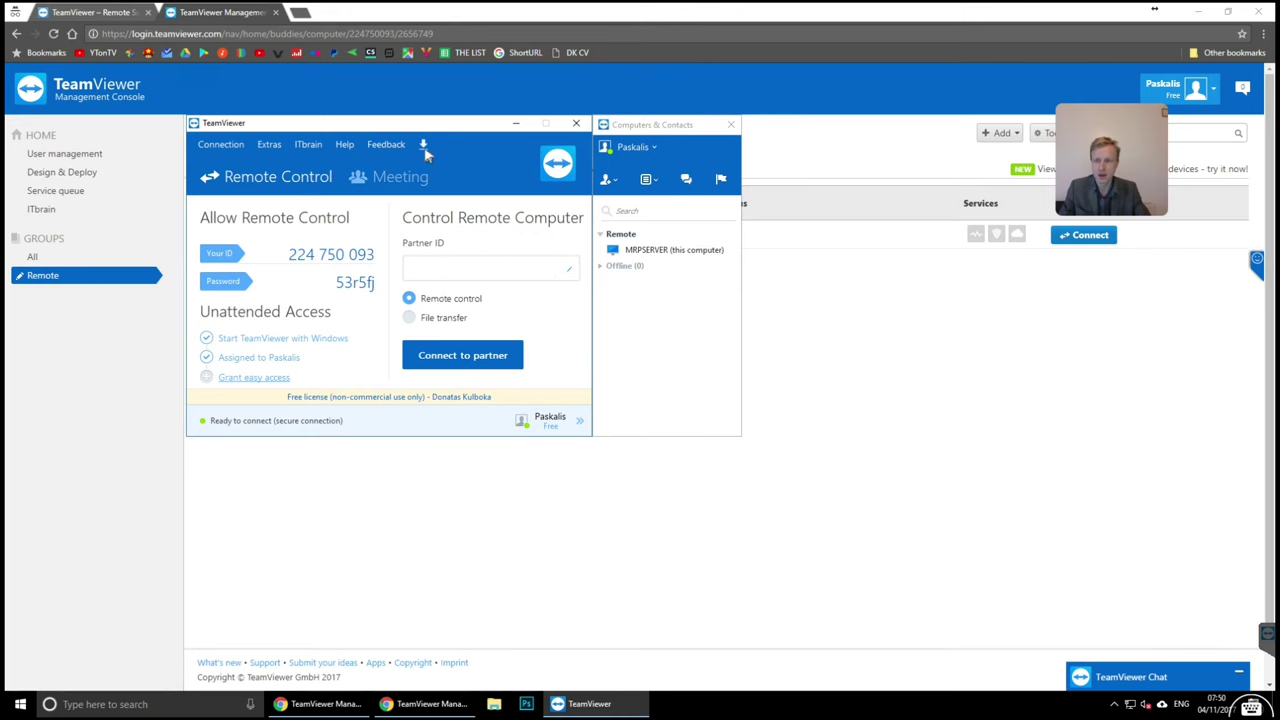
pyautogui.moveTo(423, 125); pyautogui.dragTo(595, 195)
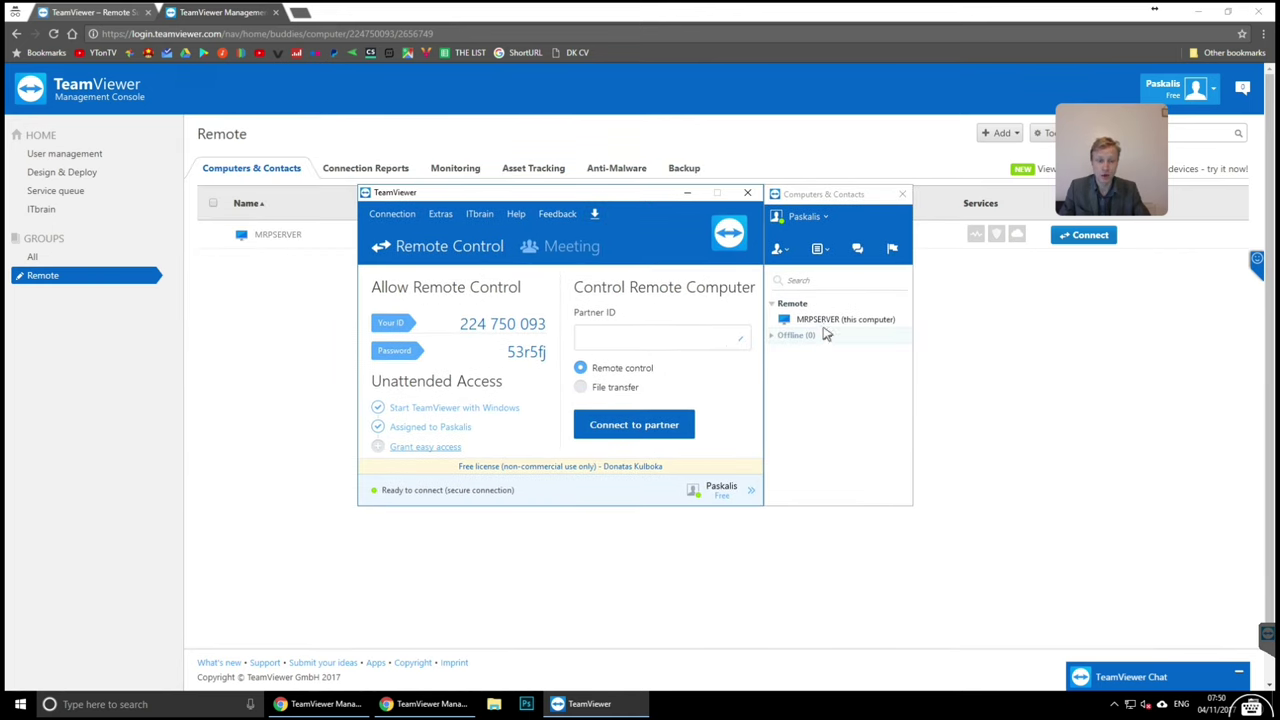
pyautogui.click(746, 194)
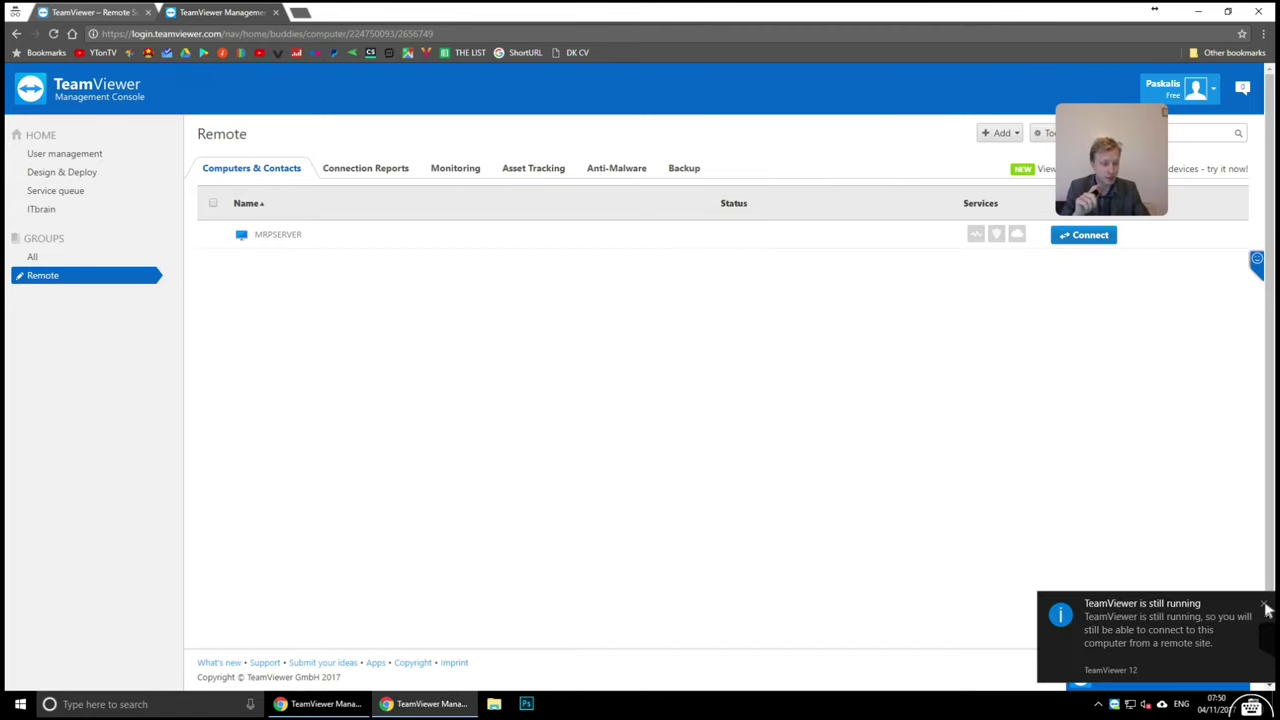
pyautogui.click(1265, 607)
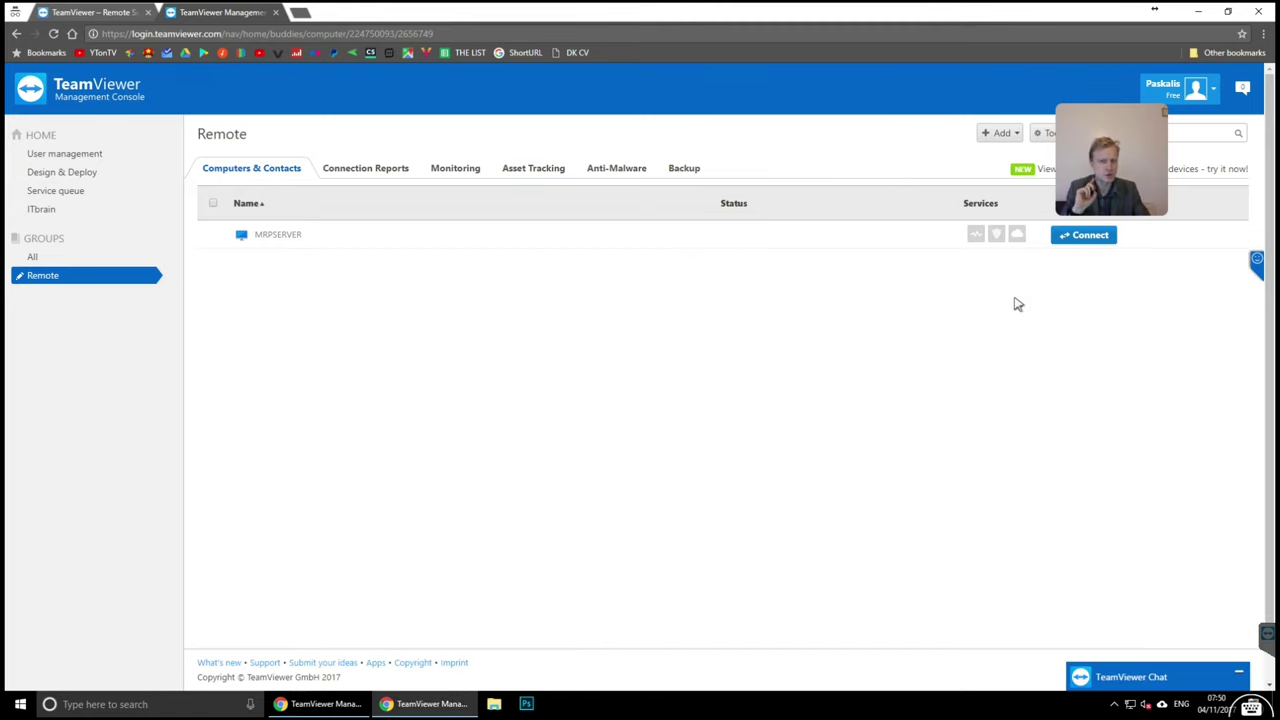
pyautogui.click(1085, 240)
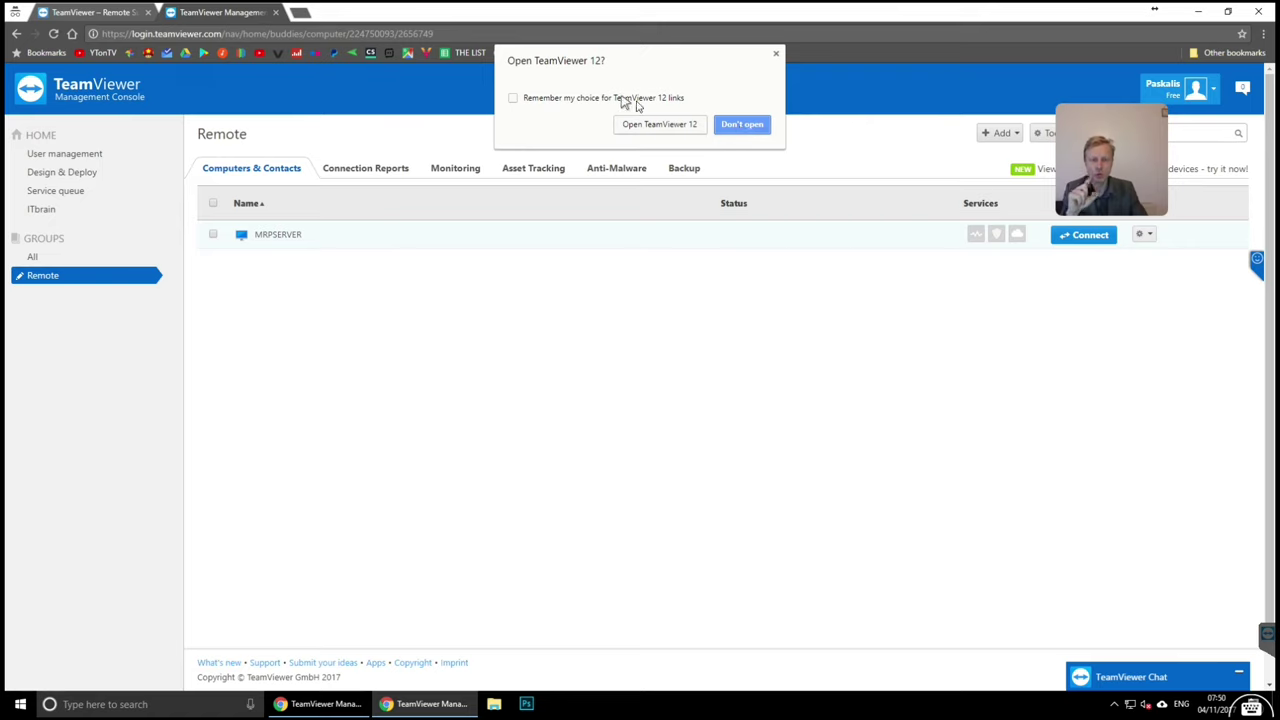
pyautogui.click(776, 55)
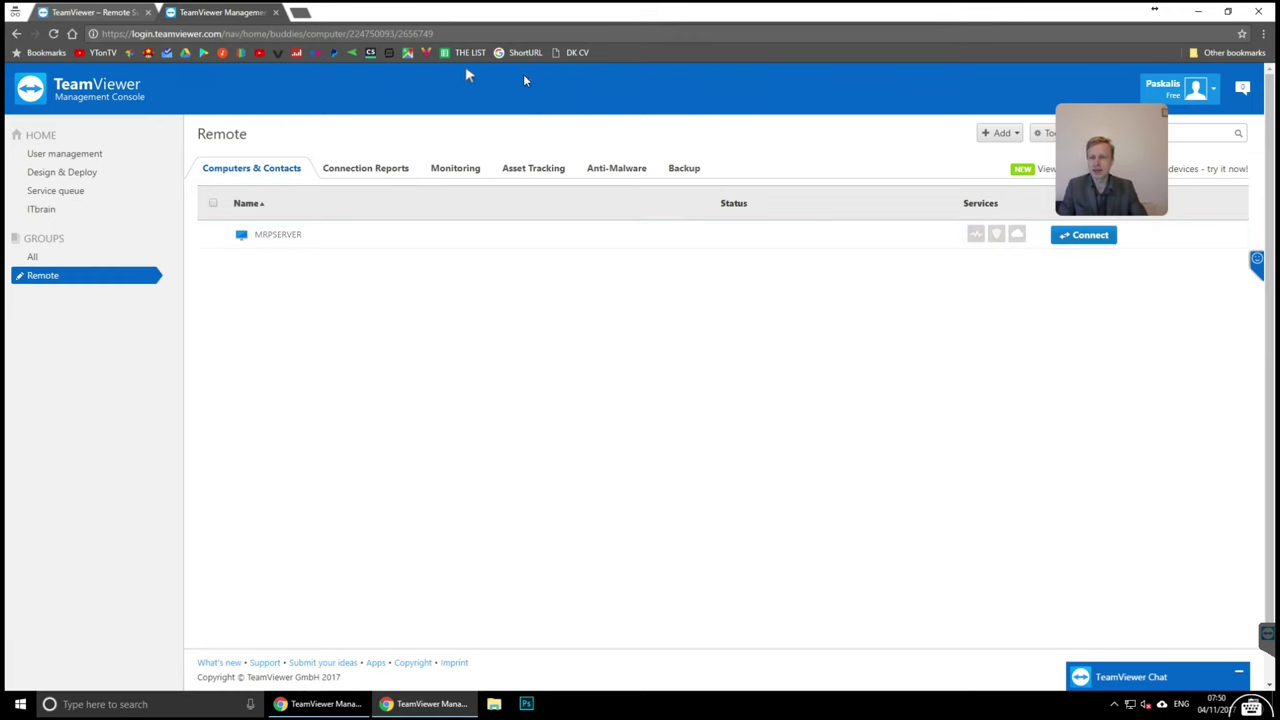
# In the other Chrome window, search 'teamviewer extention chrome' and open the TeamViewer Web Store result
pyautogui.click(320, 704)
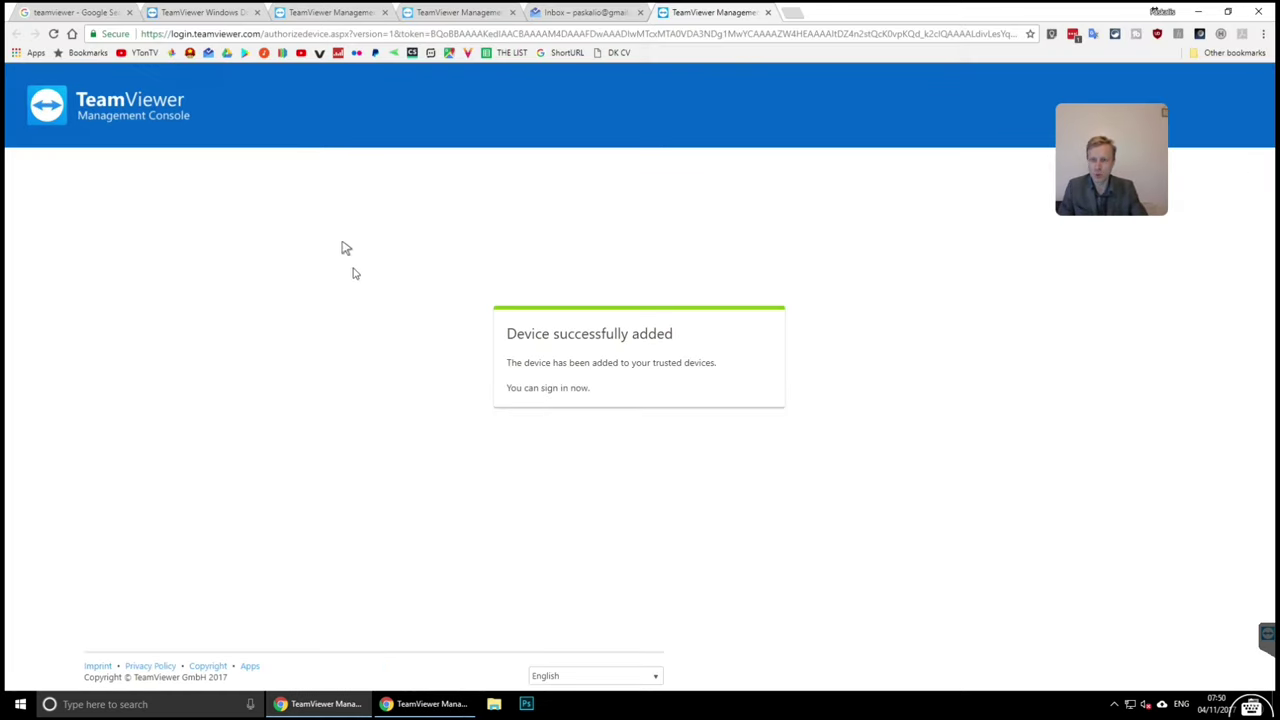
pyautogui.click(791, 14)
pyautogui.write('teamviewe')
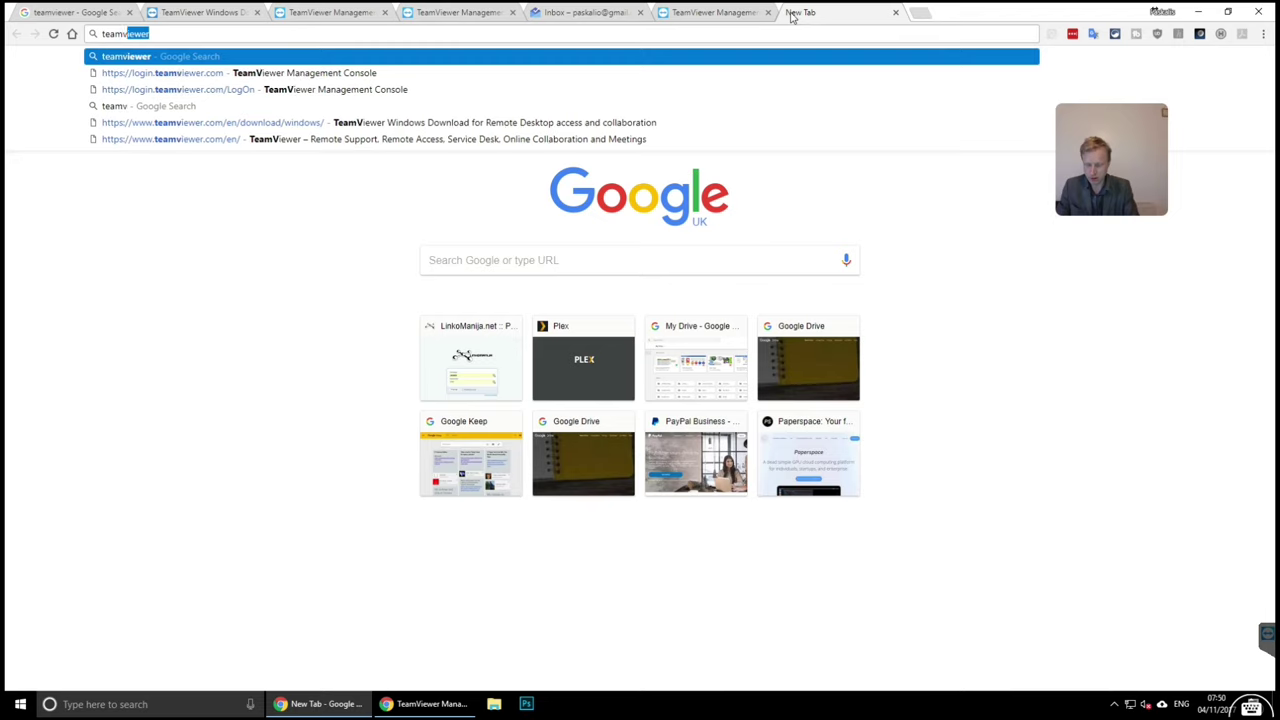
pyautogui.write('r extention c')
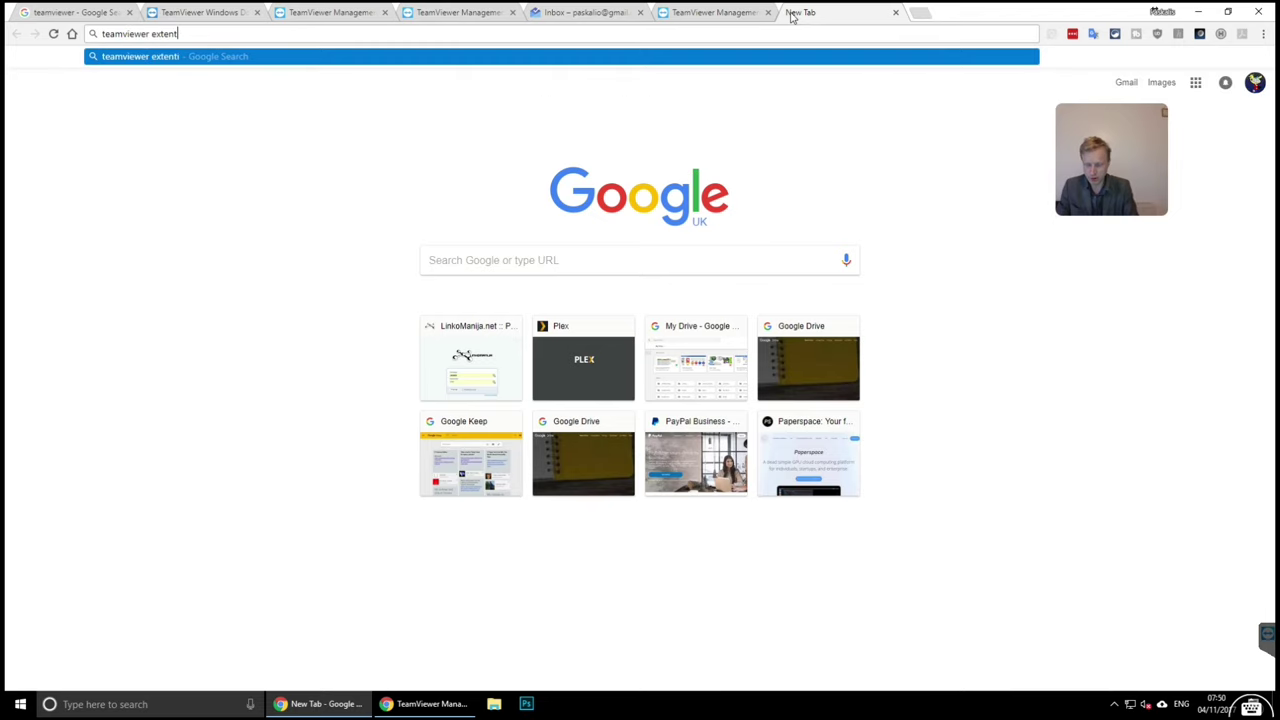
pyautogui.write('hrome')
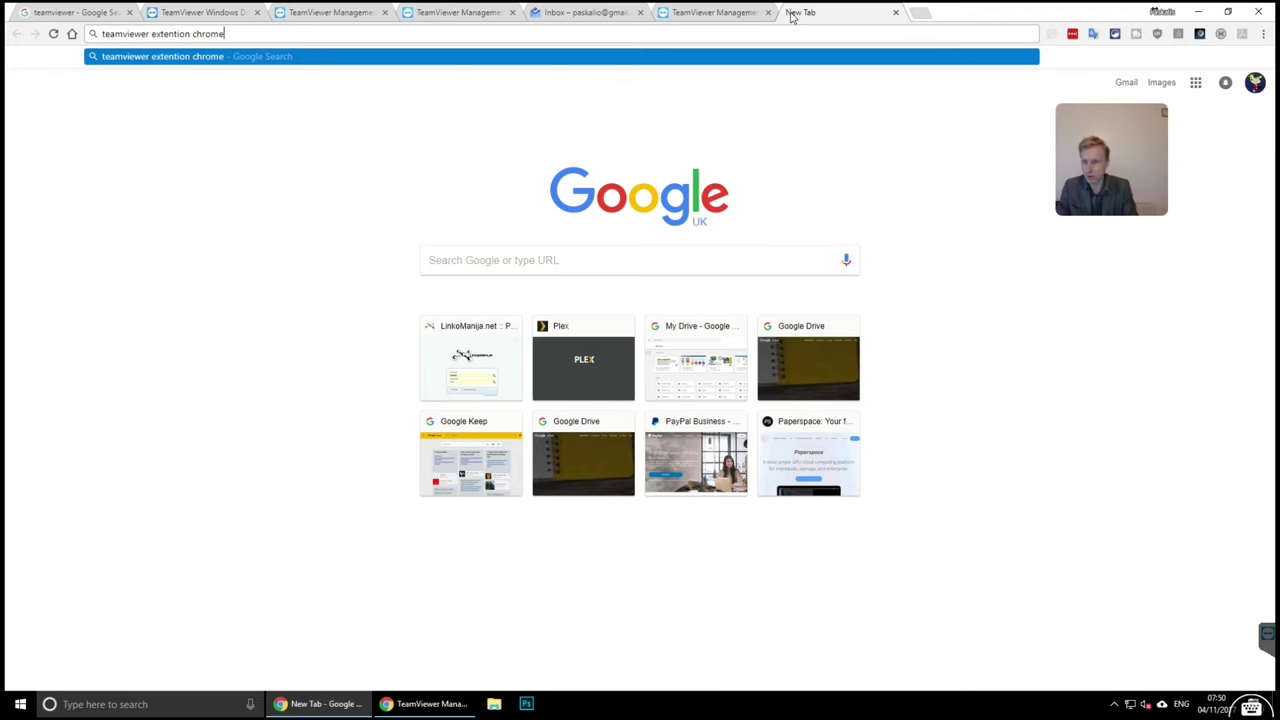
pyautogui.press('Return')
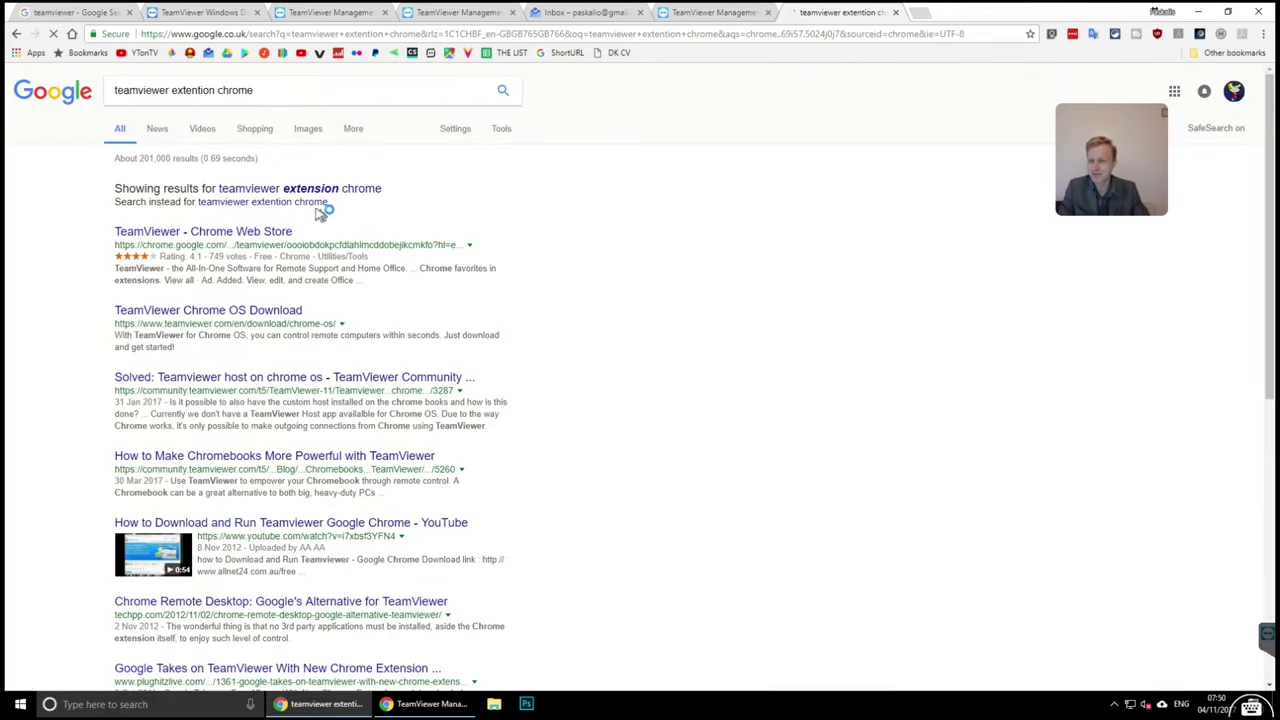
pyautogui.click(247, 232)
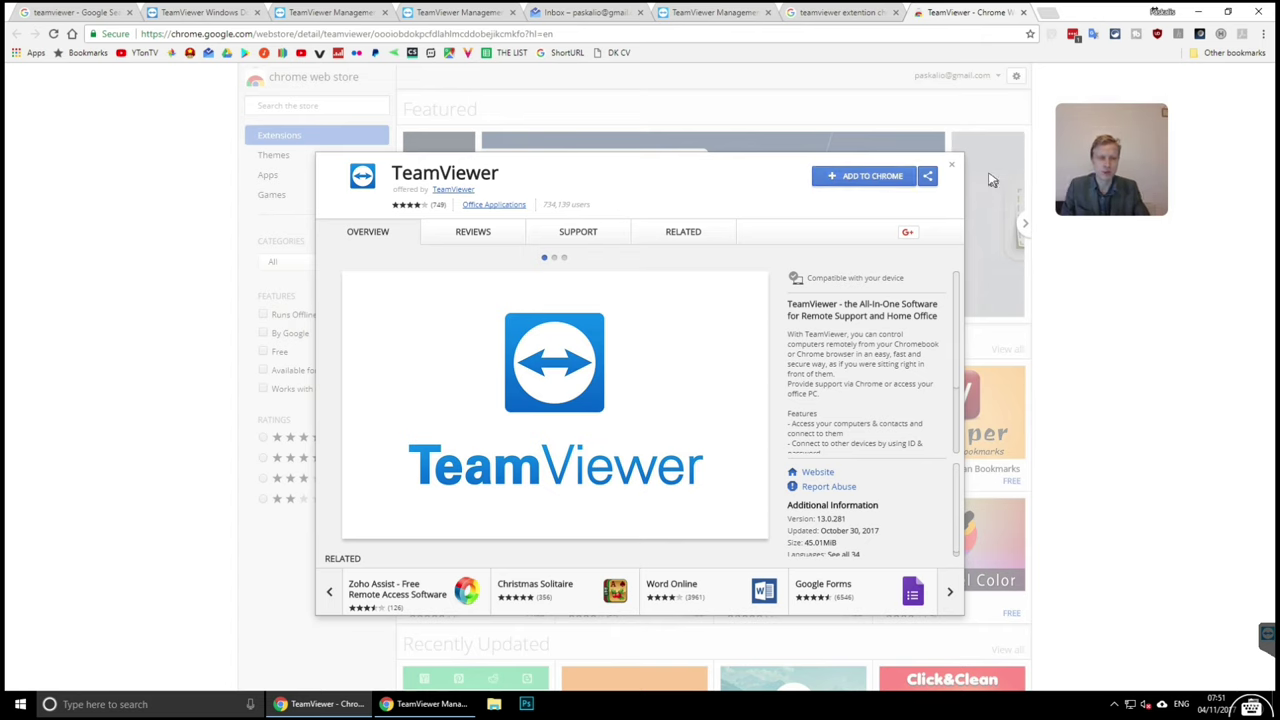
pyautogui.click(953, 168)
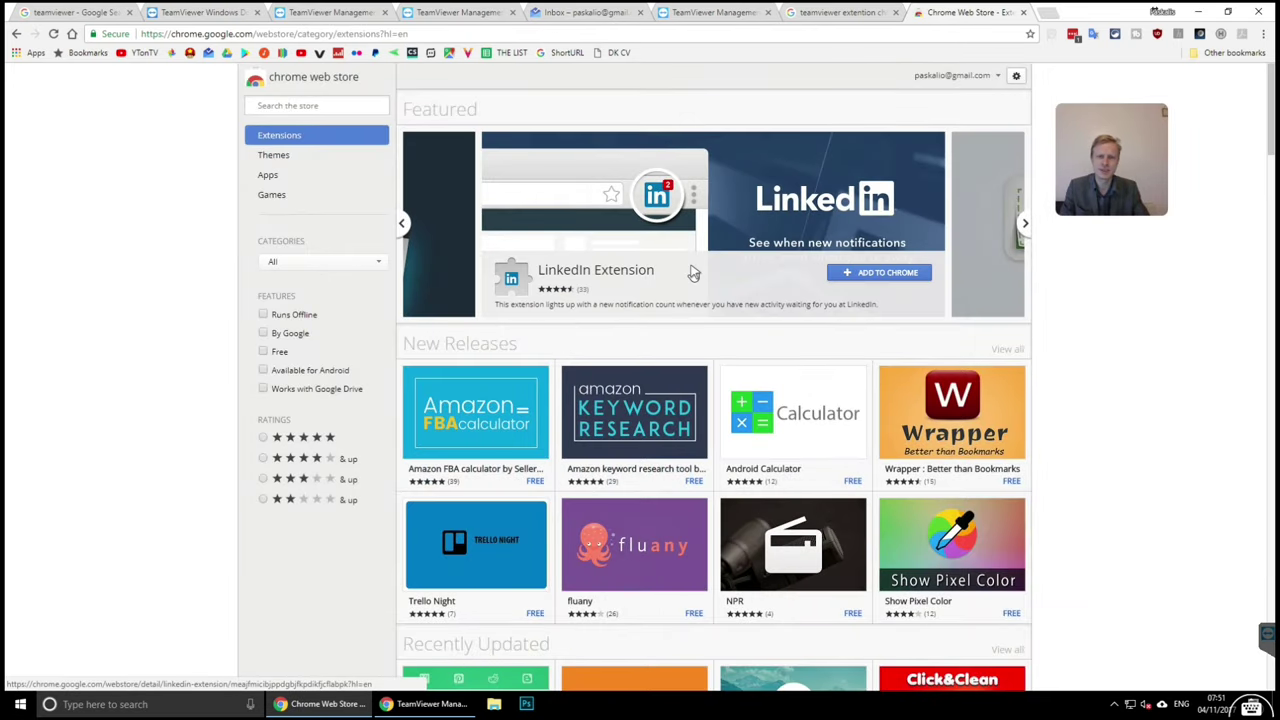
# Close the Chrome Web Store, search results, device authorization and Inbox tabs
pyautogui.click(1023, 13)
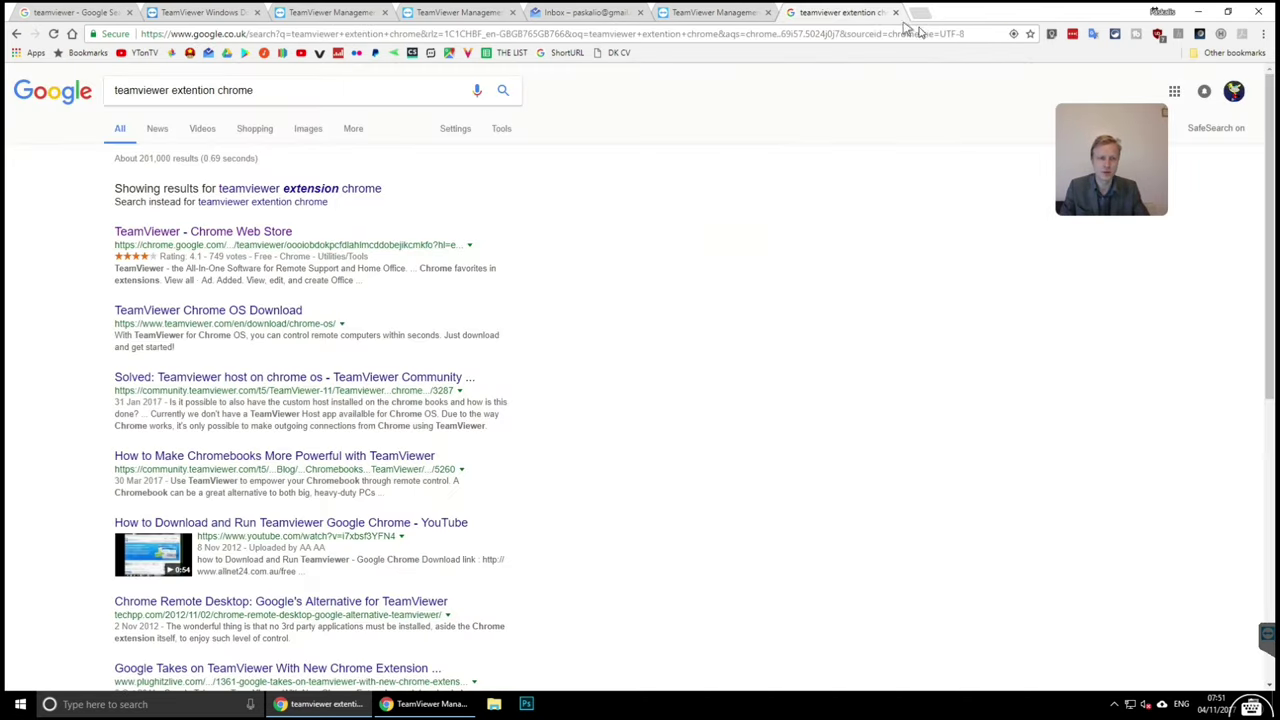
pyautogui.click(896, 13)
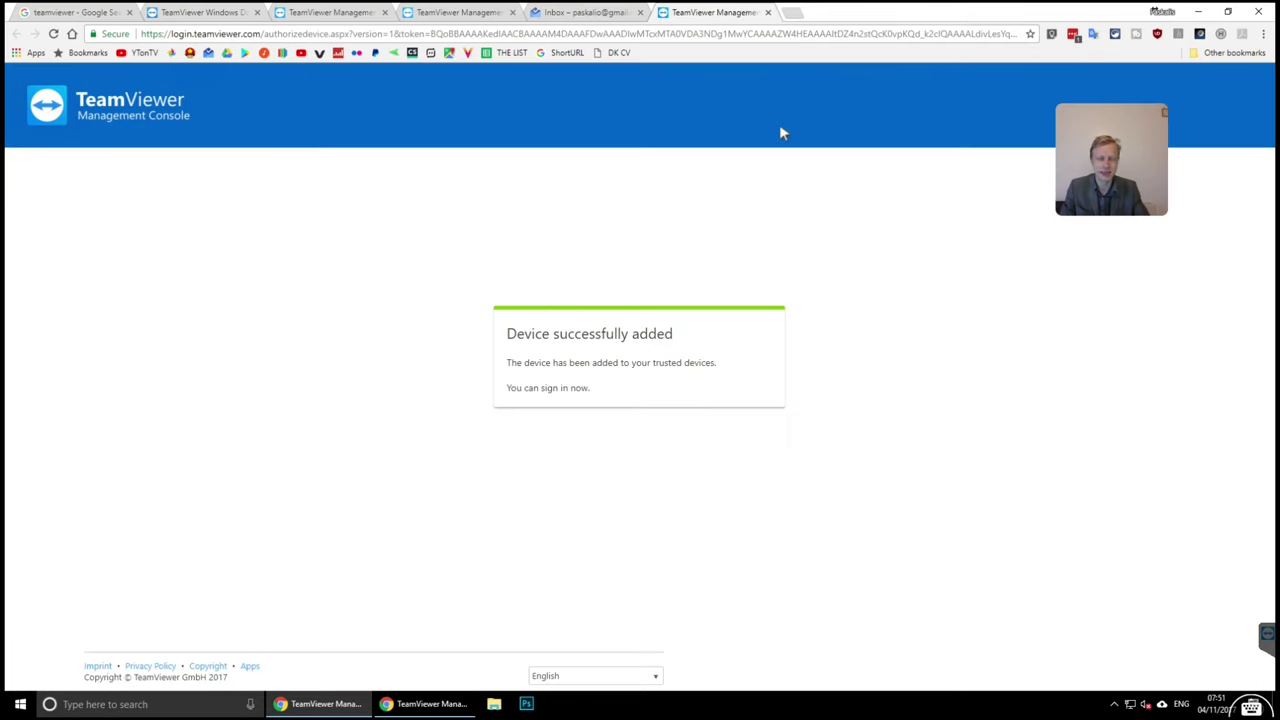
pyautogui.click(768, 12)
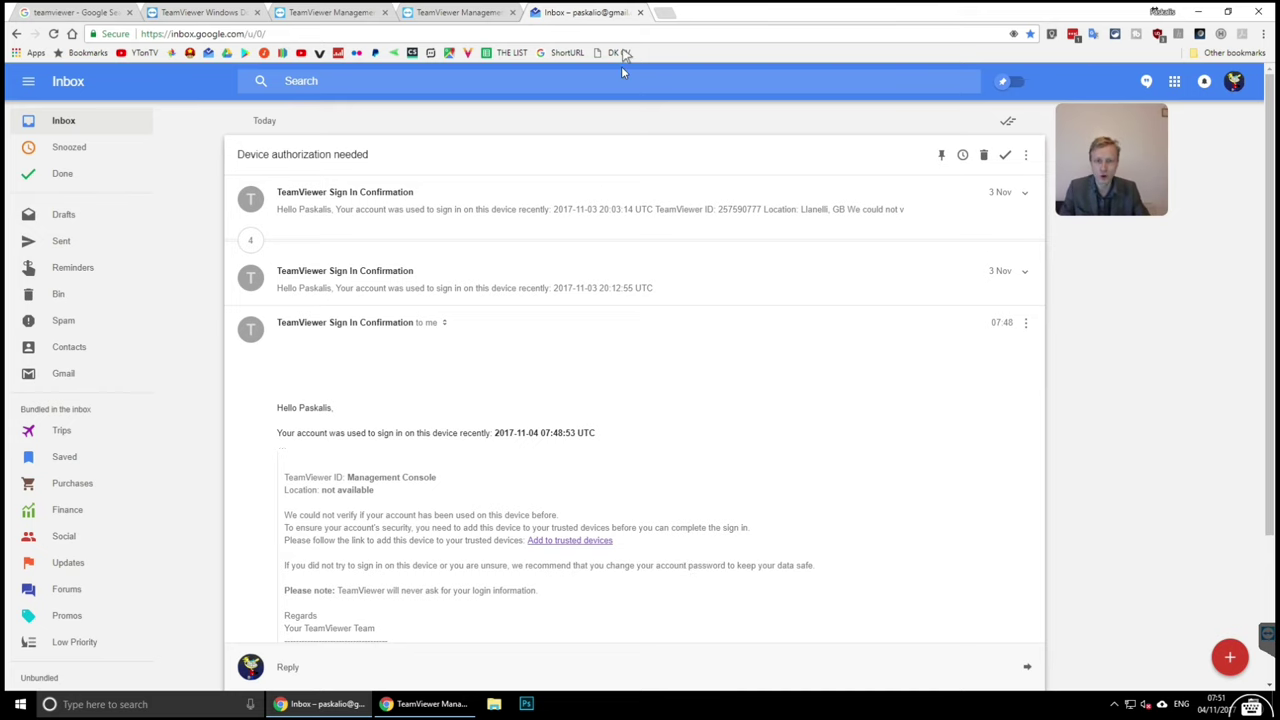
pyautogui.click(641, 13)
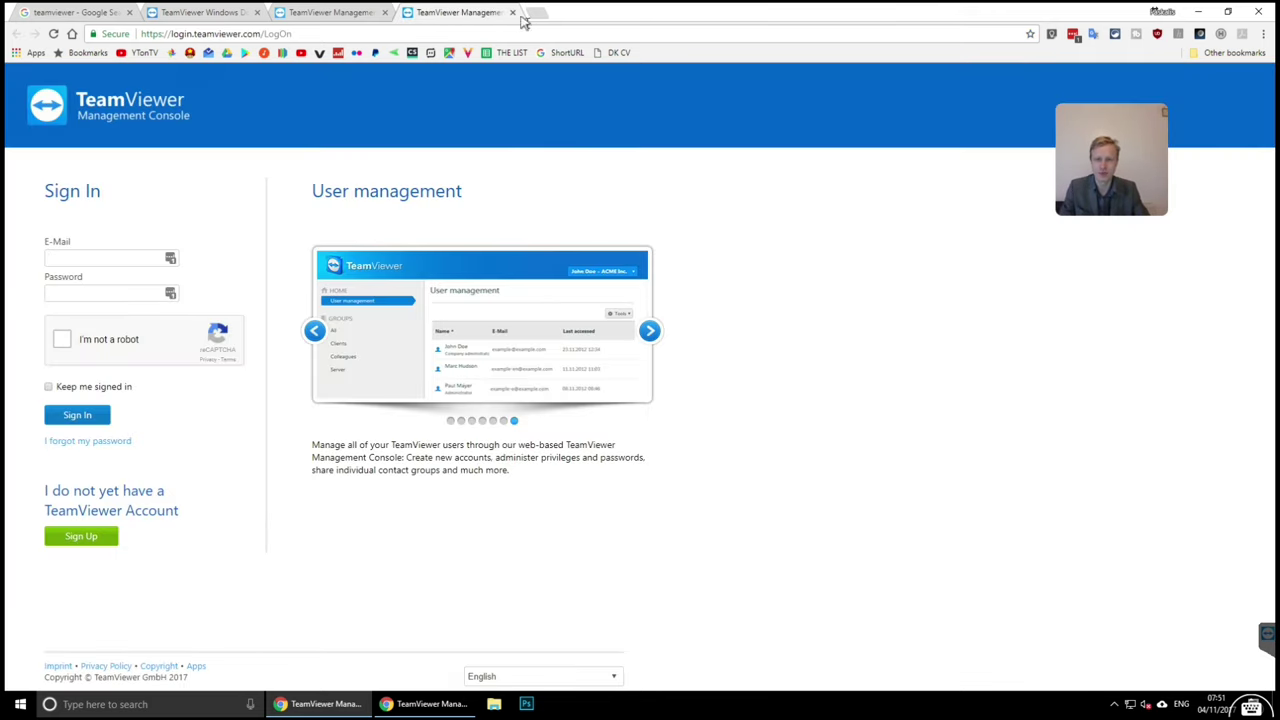
# Return to the Management Console sign-in tab and launch Photoshop from the taskbar
pyautogui.rightClick(943, 263)
pyautogui.rightClick(880, 226)
pyautogui.rightClick(691, 186)
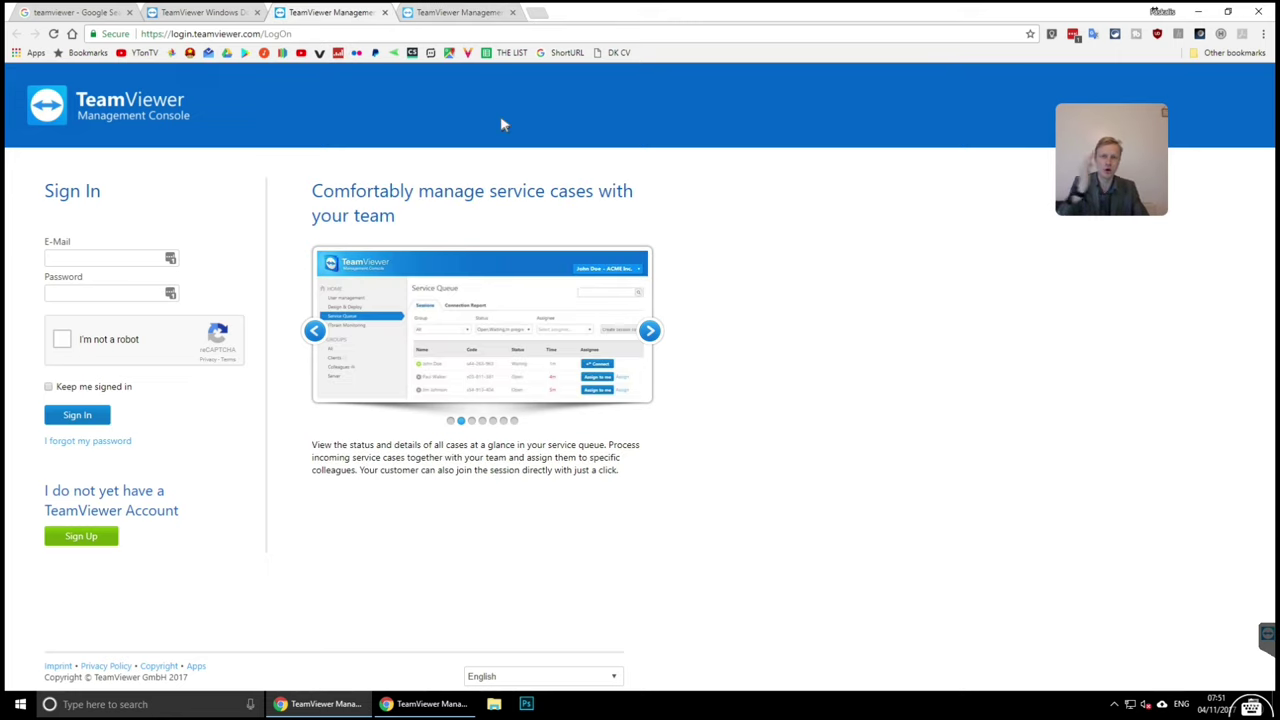
pyautogui.click(457, 17)
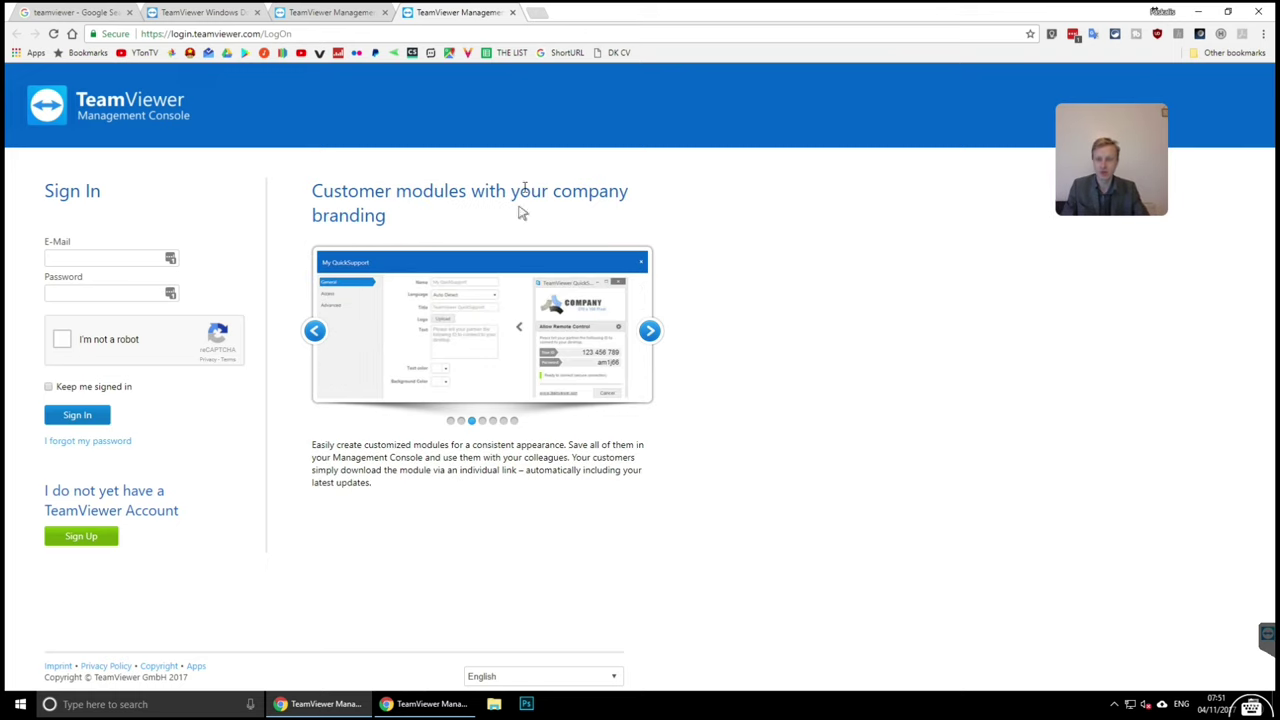
pyautogui.click(519, 706)
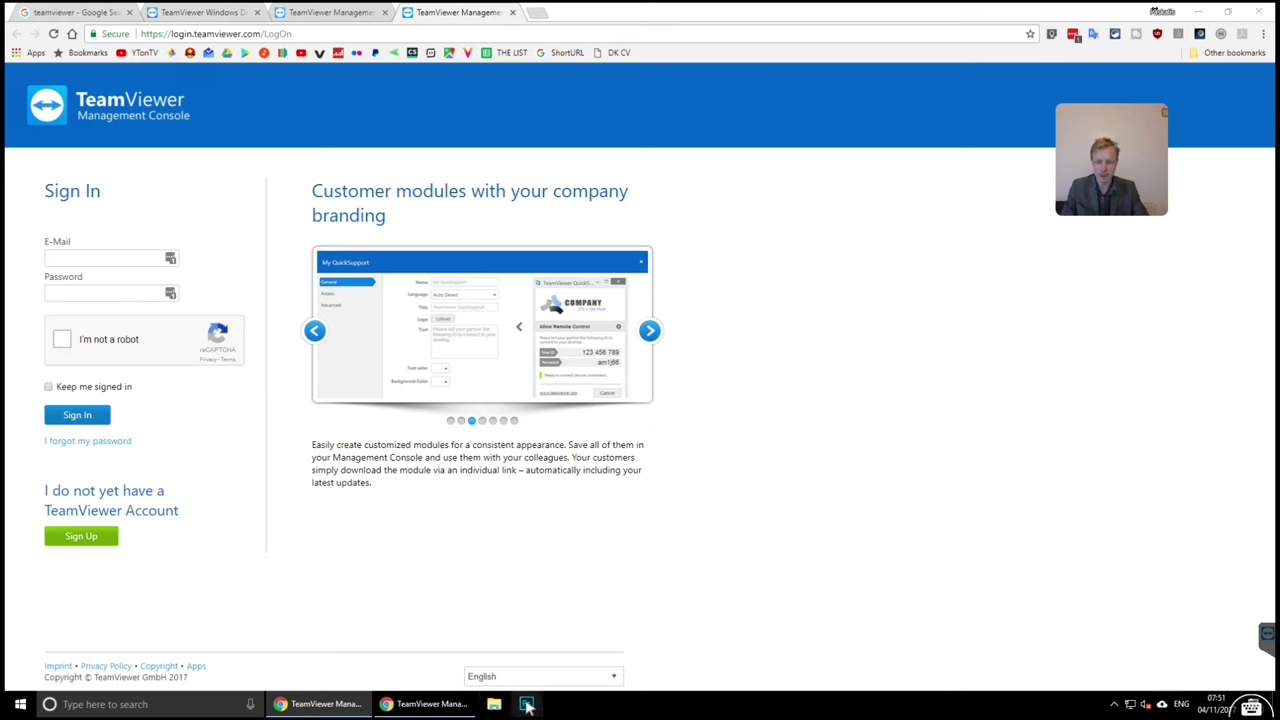
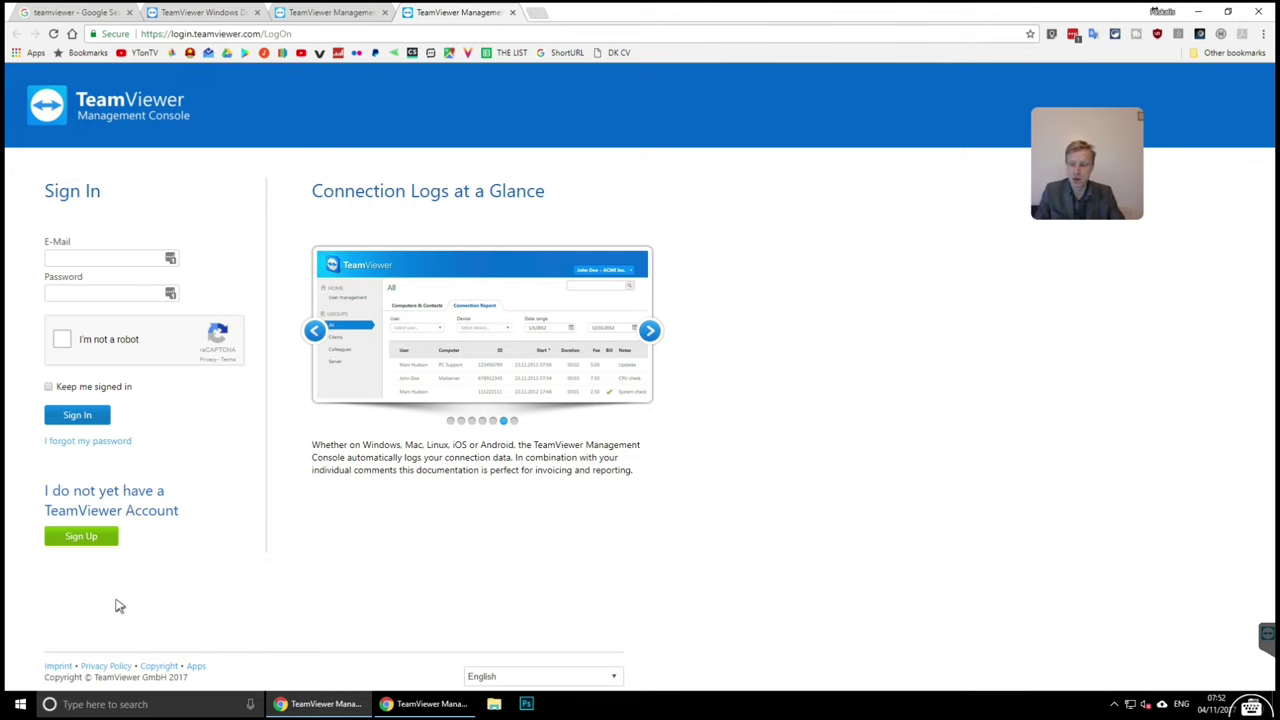
pyautogui.press('super')
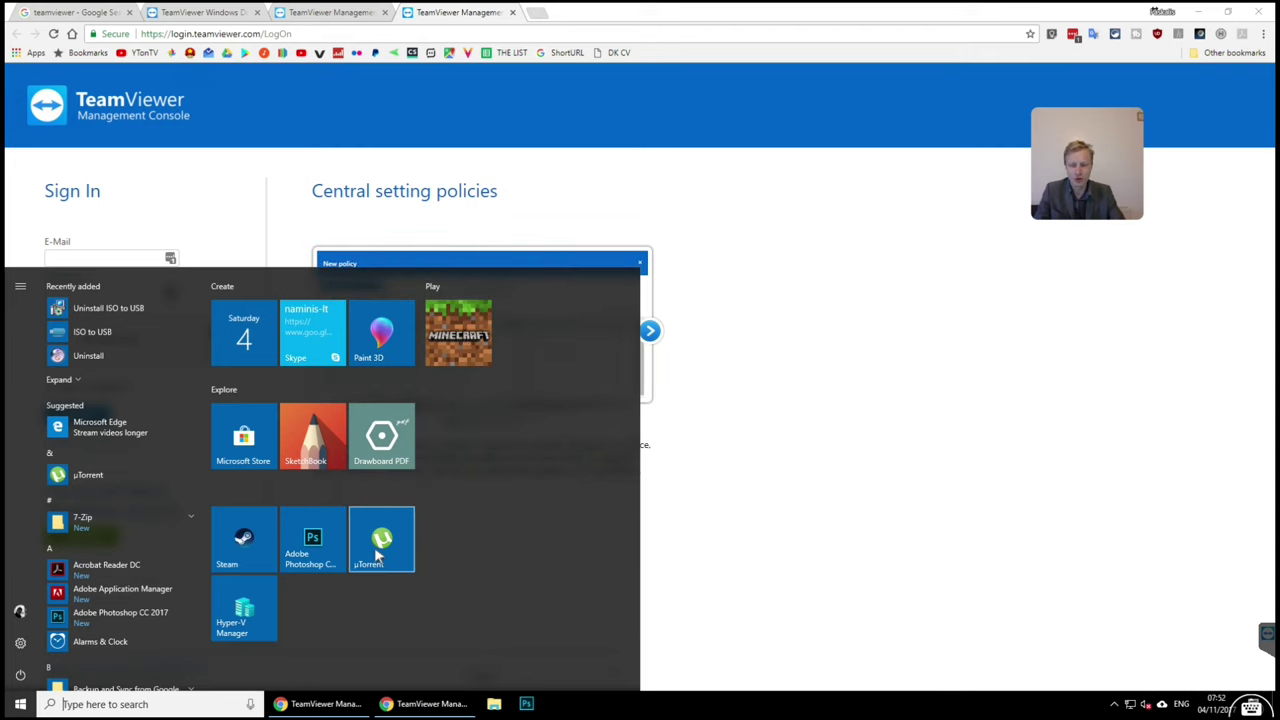
pyautogui.click(245, 615)
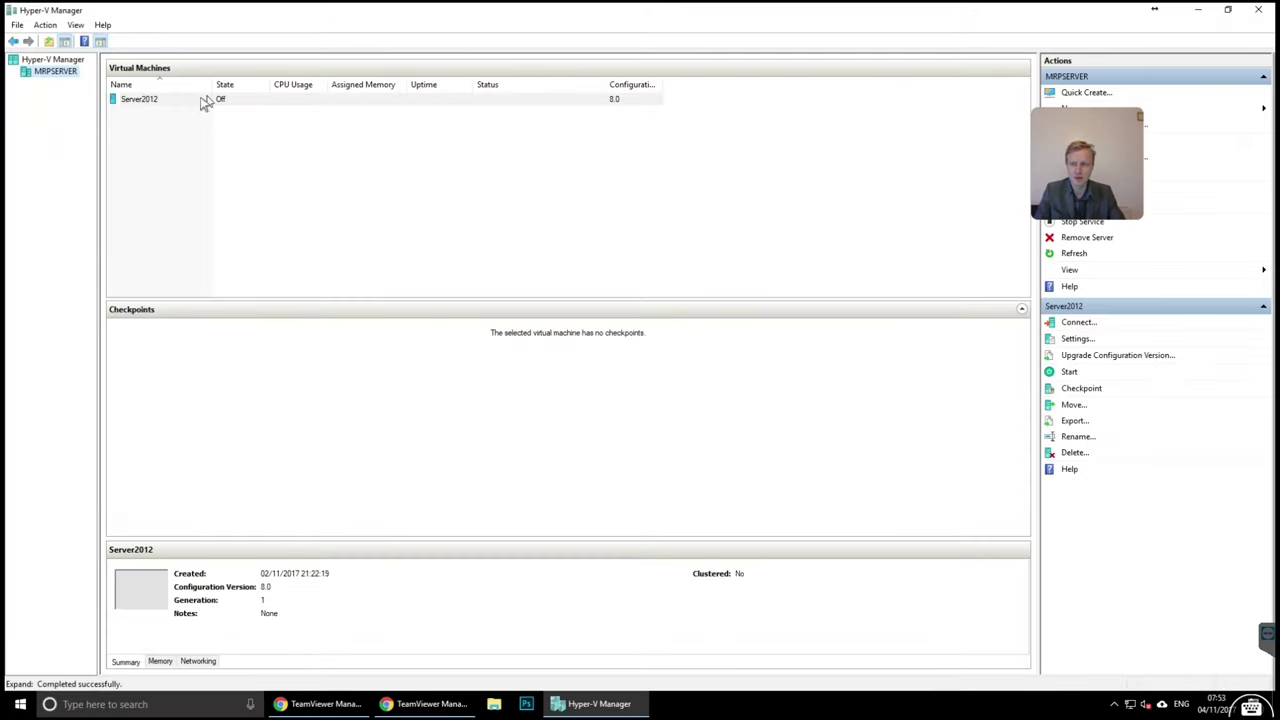
pyautogui.click(217, 98)
pyautogui.click(150, 100)
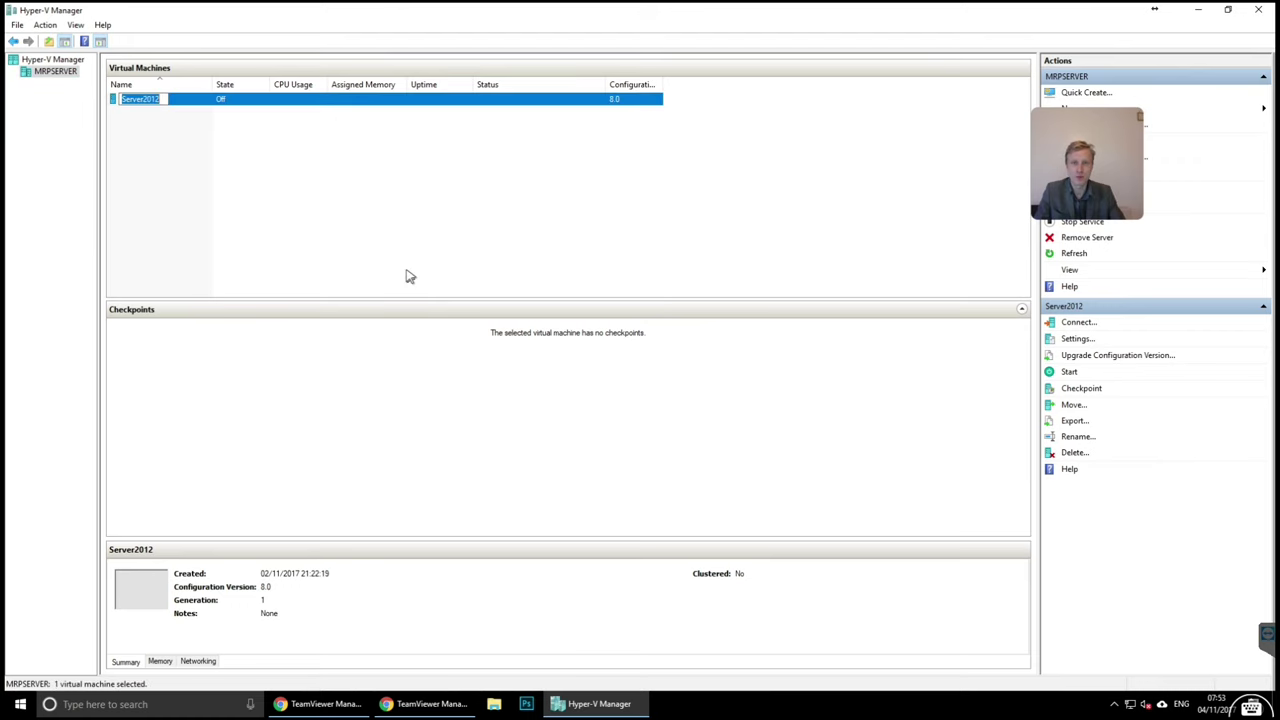
pyautogui.click(1258, 9)
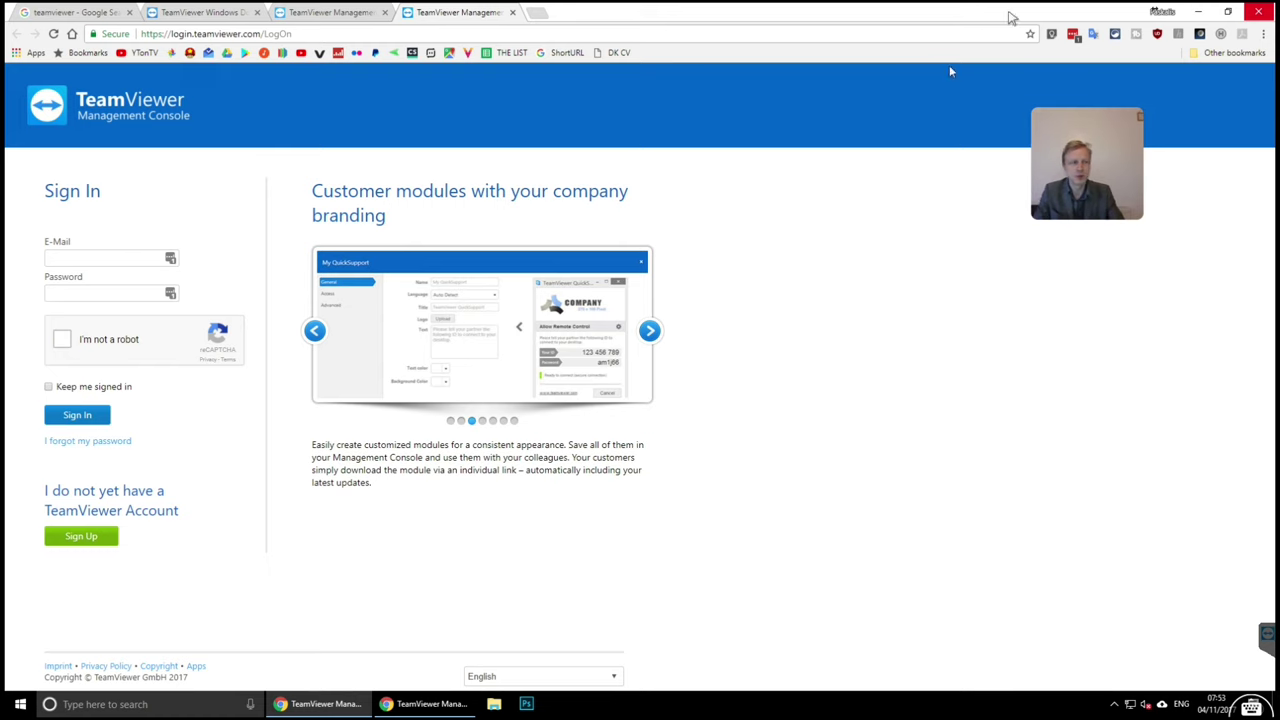
# Minimize the Management Console sign-in window and close the logged-in console window
pyautogui.click(1198, 17)
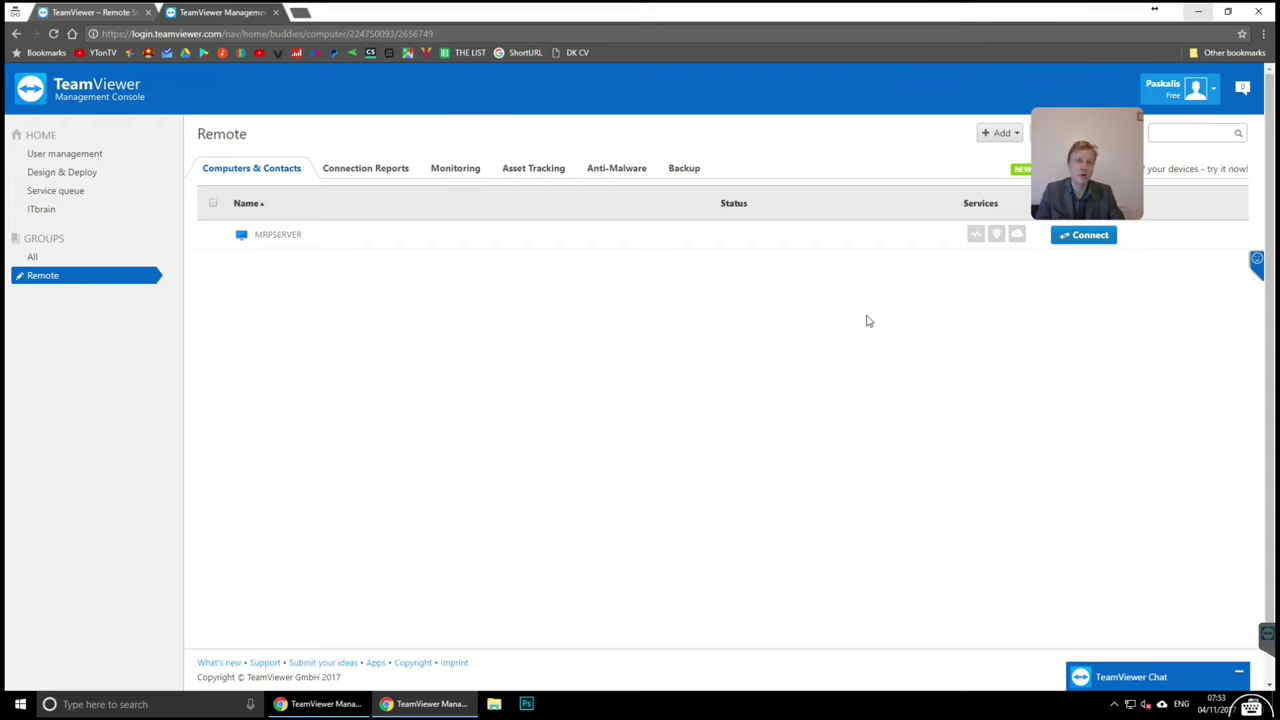
pyautogui.click(1258, 11)
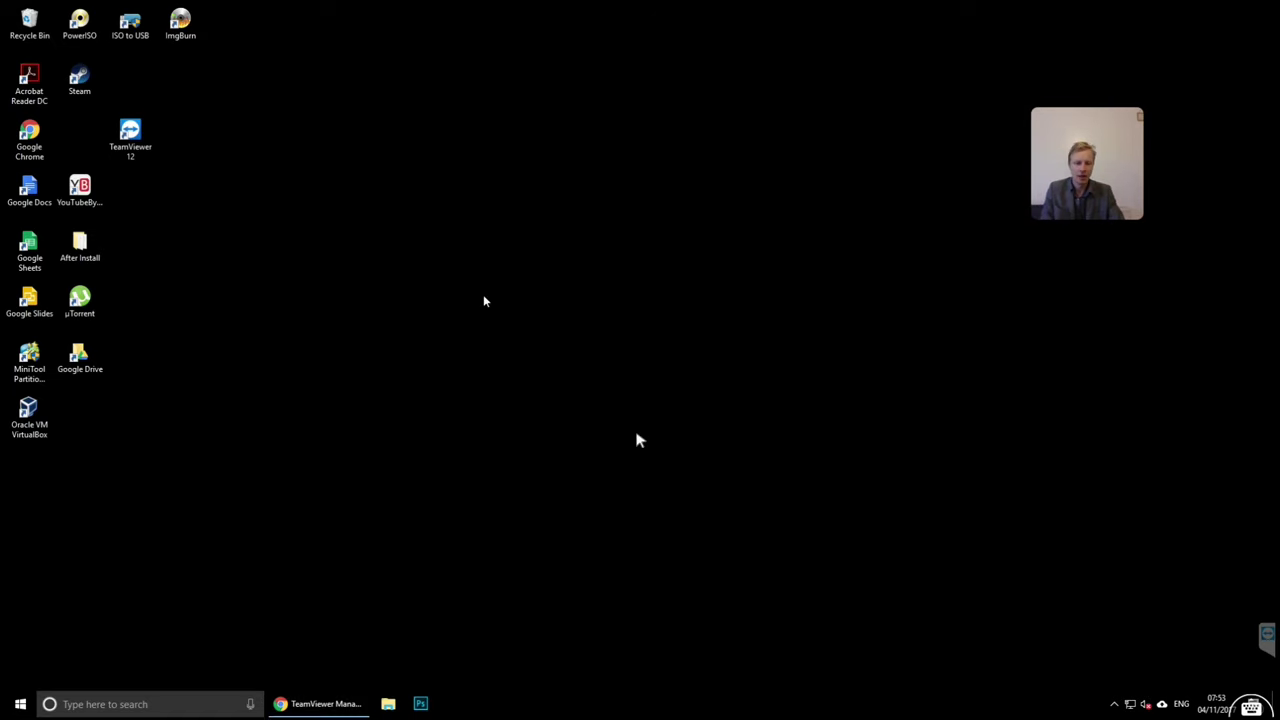
# Close the connection to MRPSERVER, dismiss the Sponsored session notice, and exit TeamViewer
pyautogui.click(1250, 707)
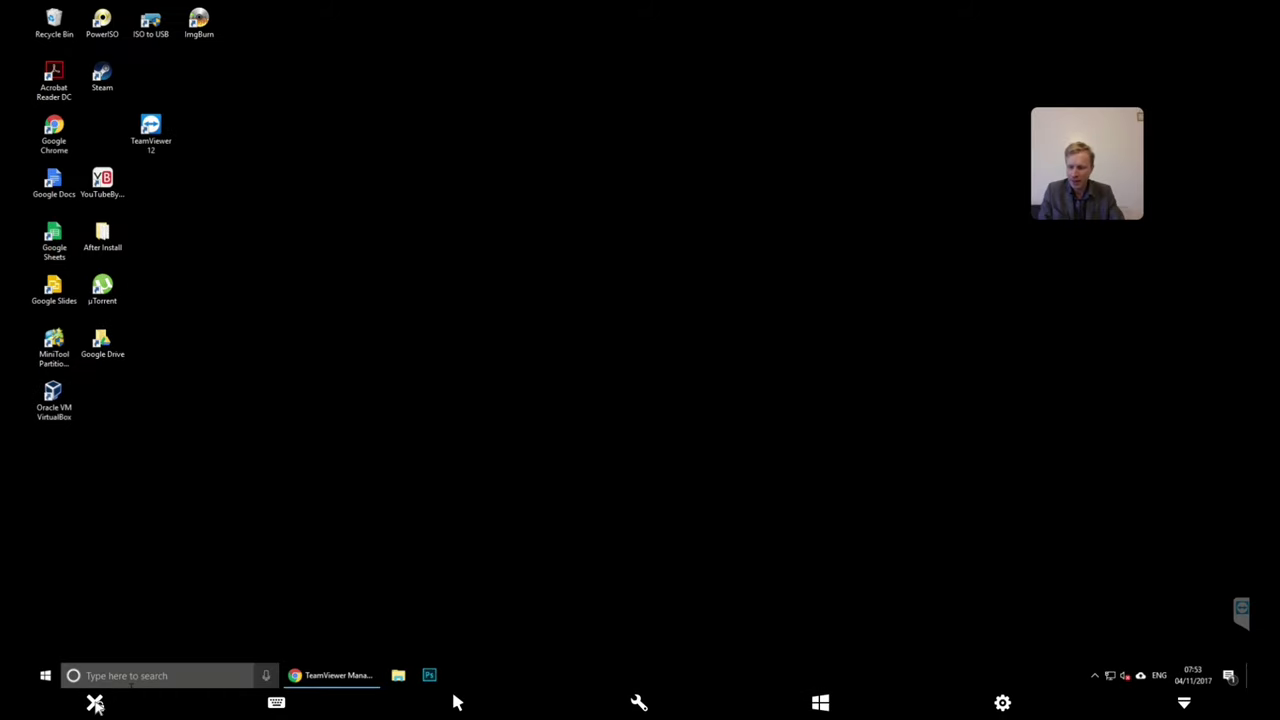
pyautogui.click(95, 703)
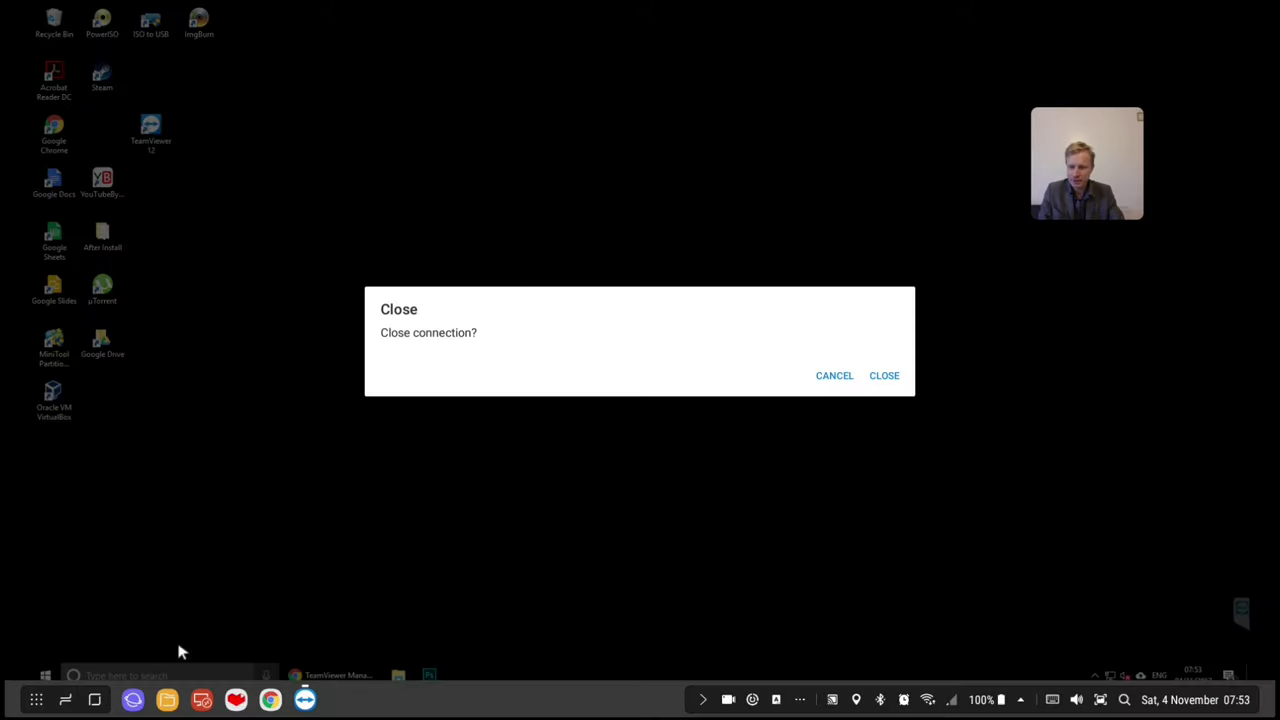
pyautogui.click(884, 377)
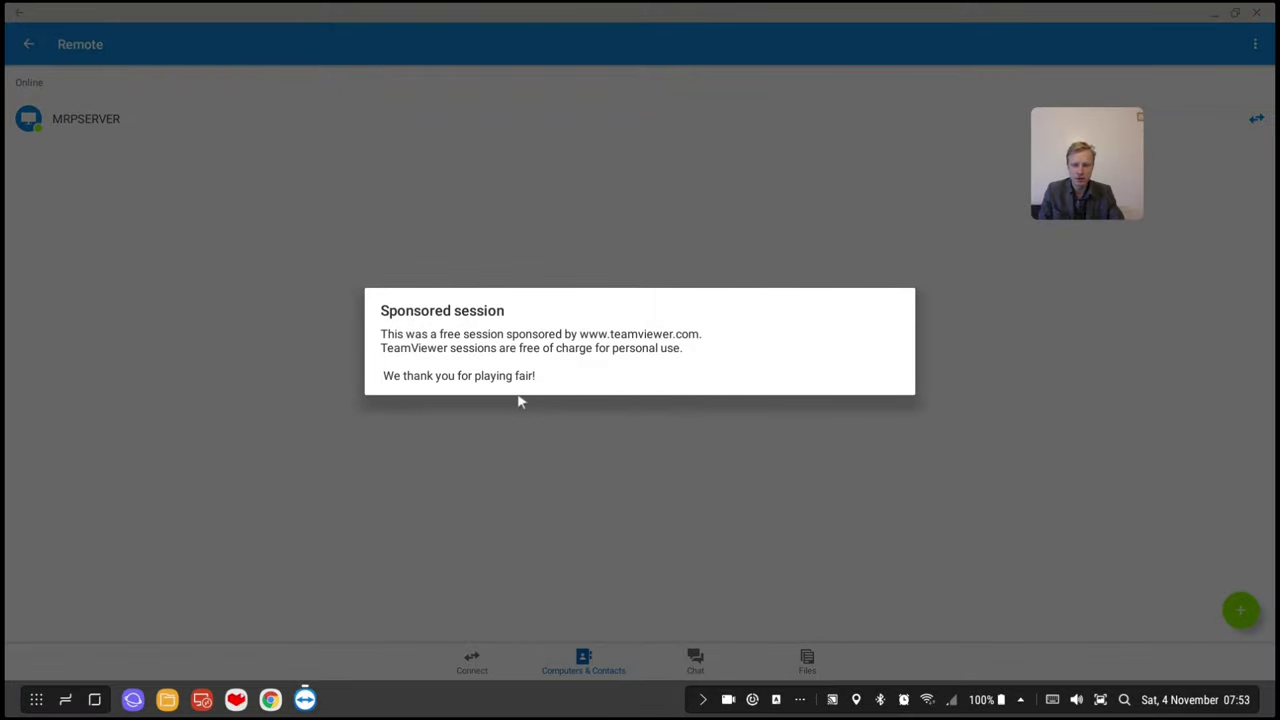
pyautogui.click(914, 263)
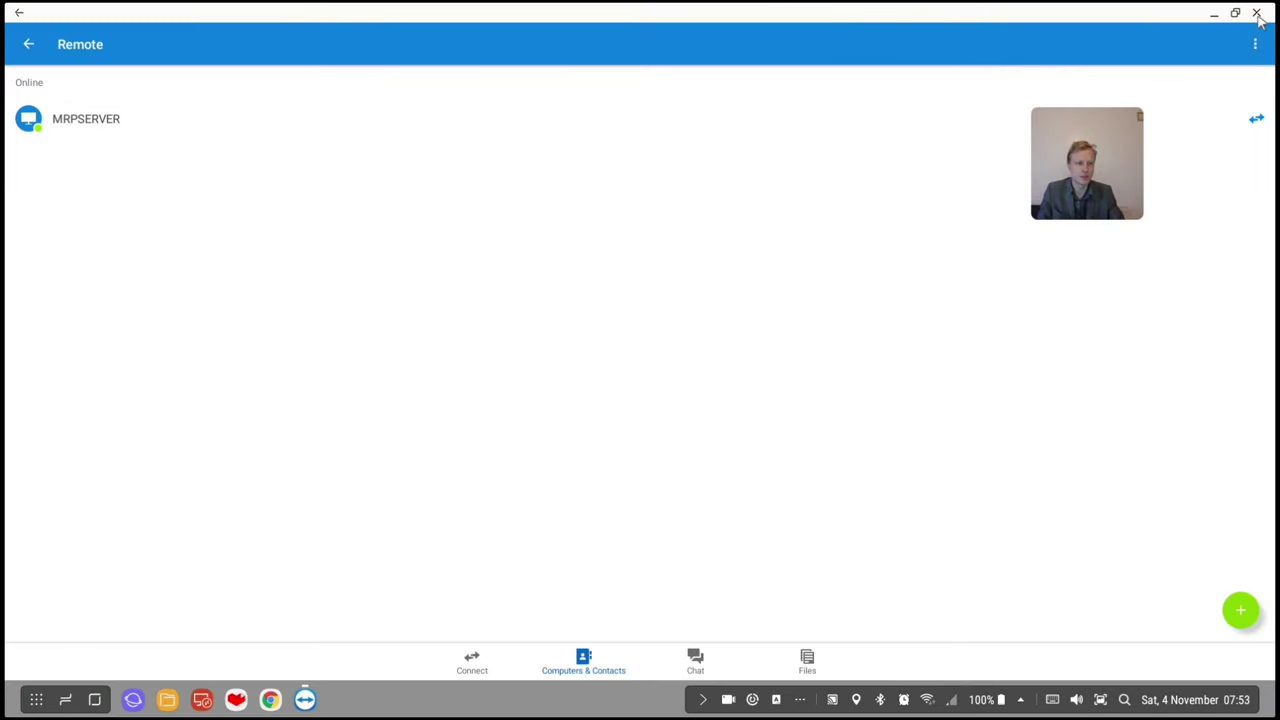
pyautogui.click(1257, 13)
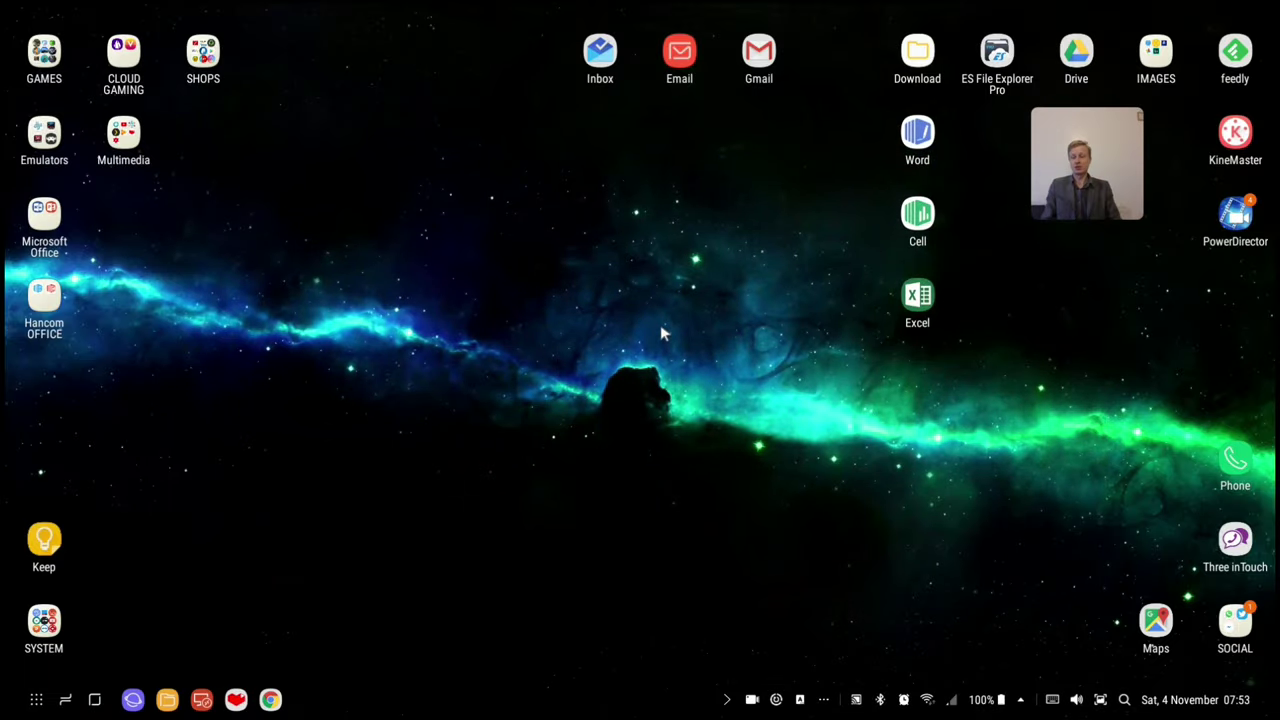